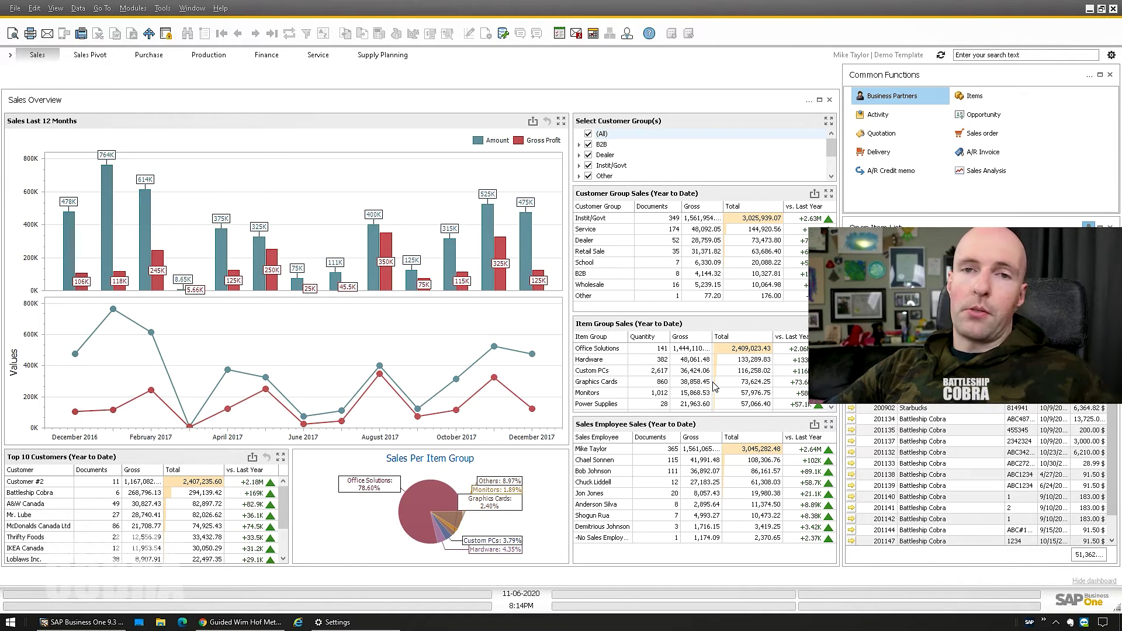
Open the shortcut key customization and select the F2 shortcut allocated to Sales Order
mouse_move(348, 298)
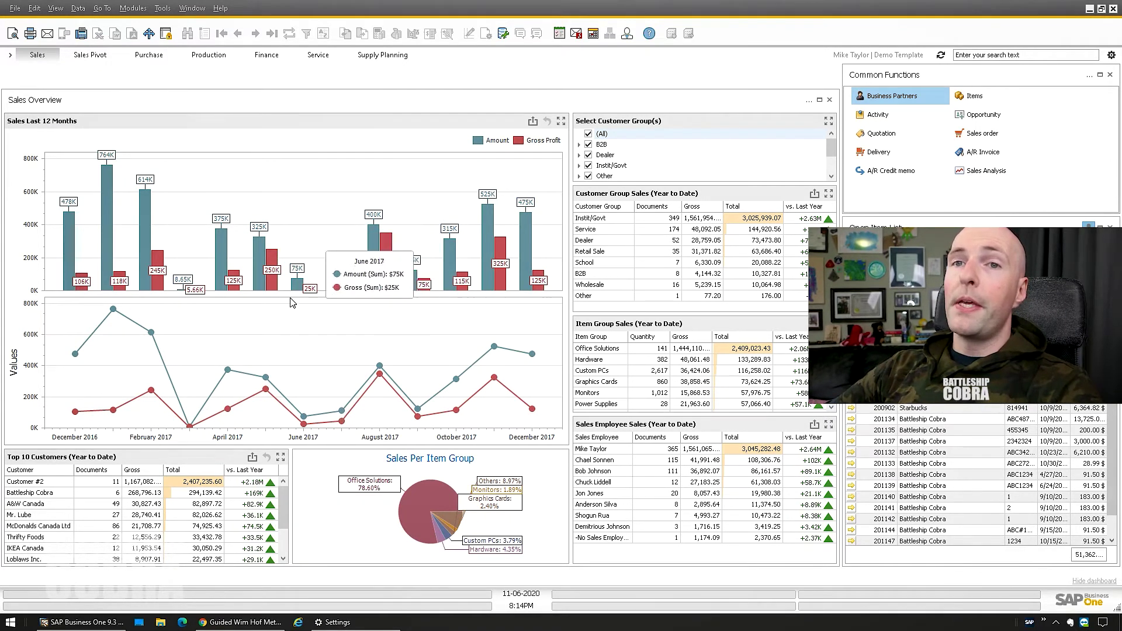
mouse_move(233, 222)
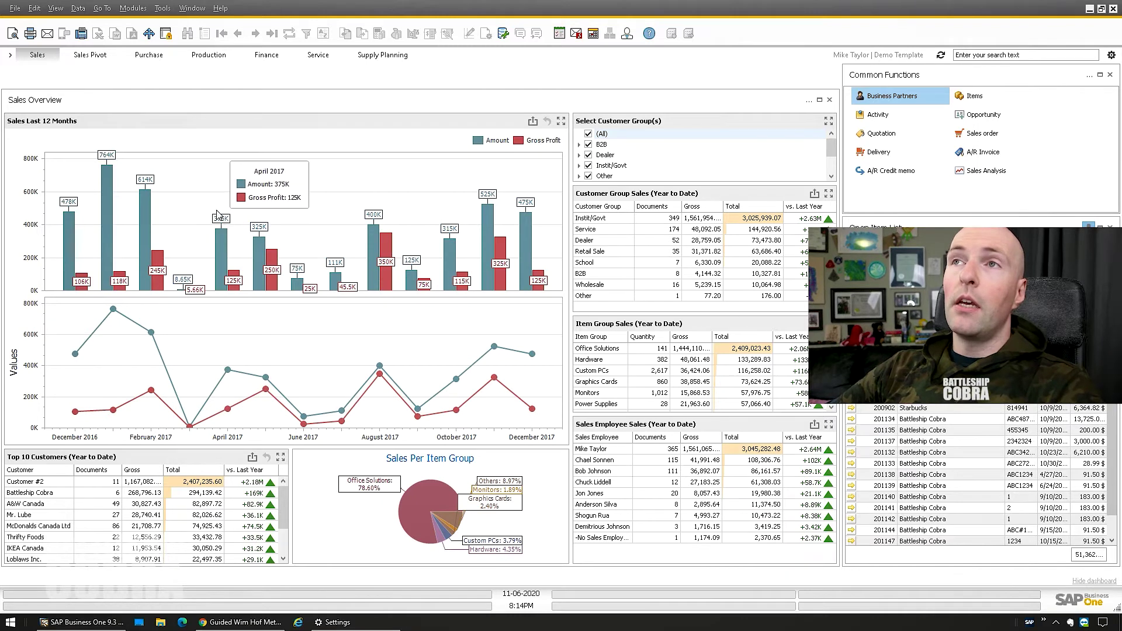
click(163, 9)
mouse_move(197, 220)
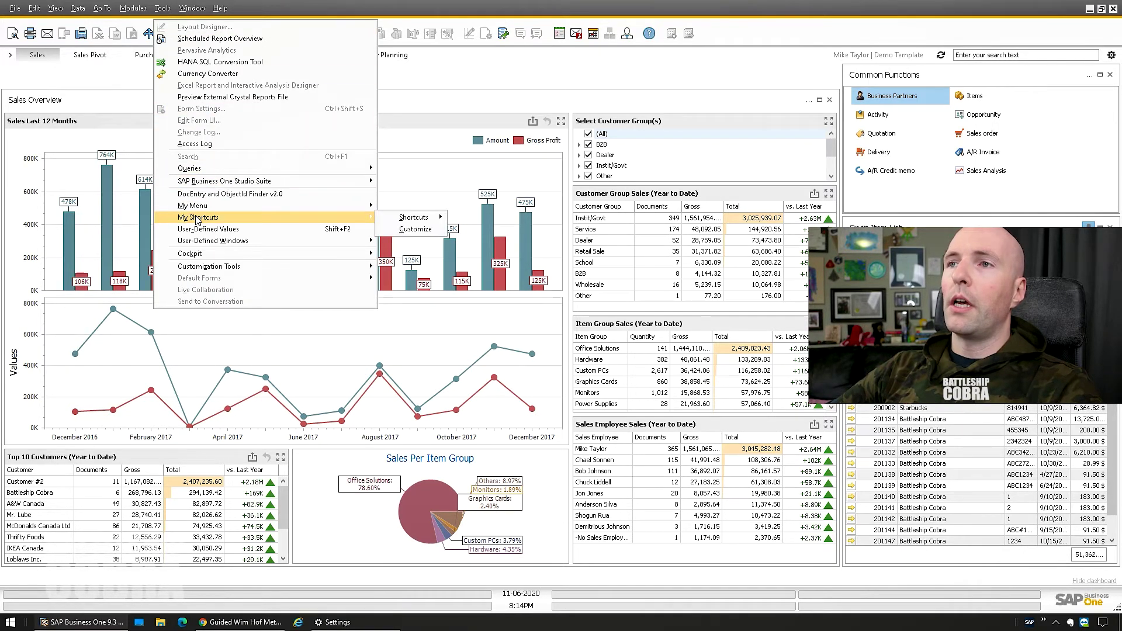
click(405, 230)
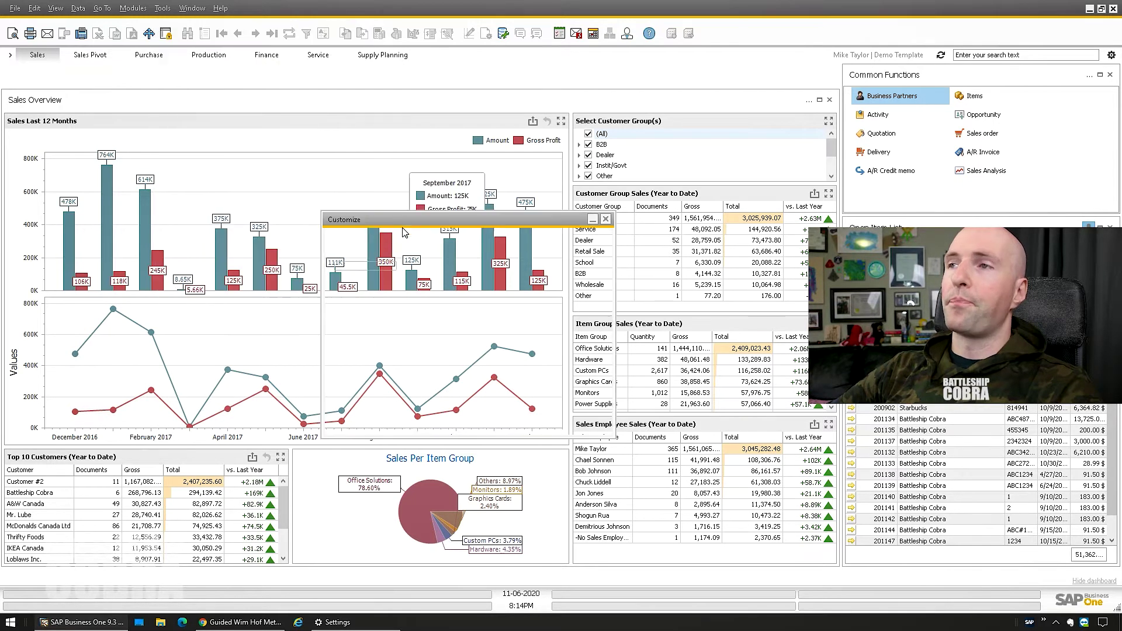
click(355, 268)
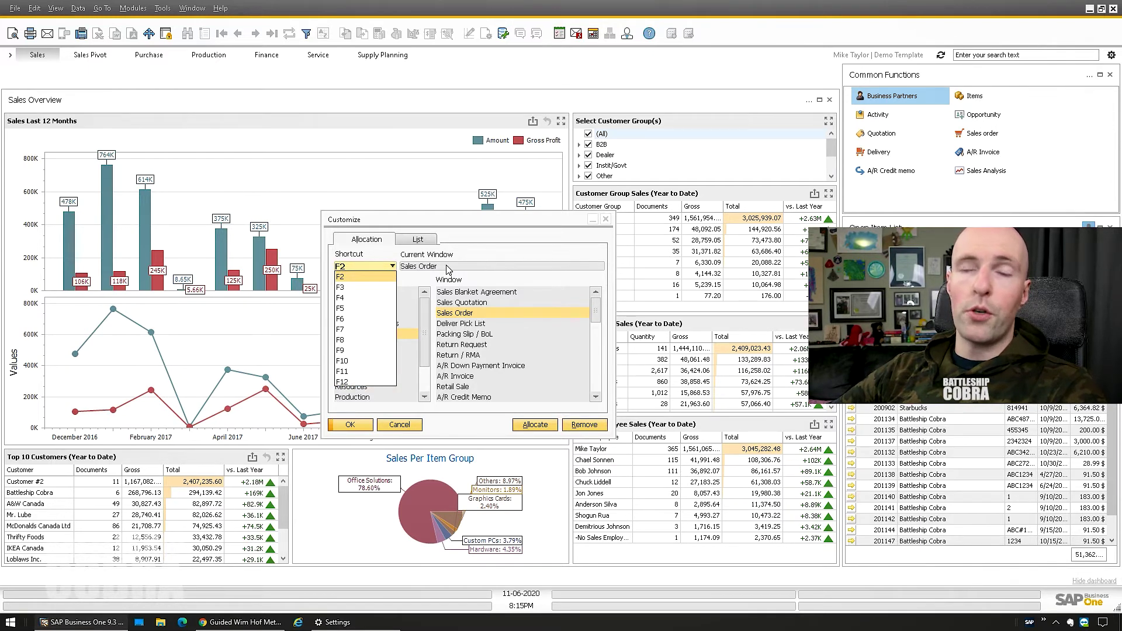
click(362, 278)
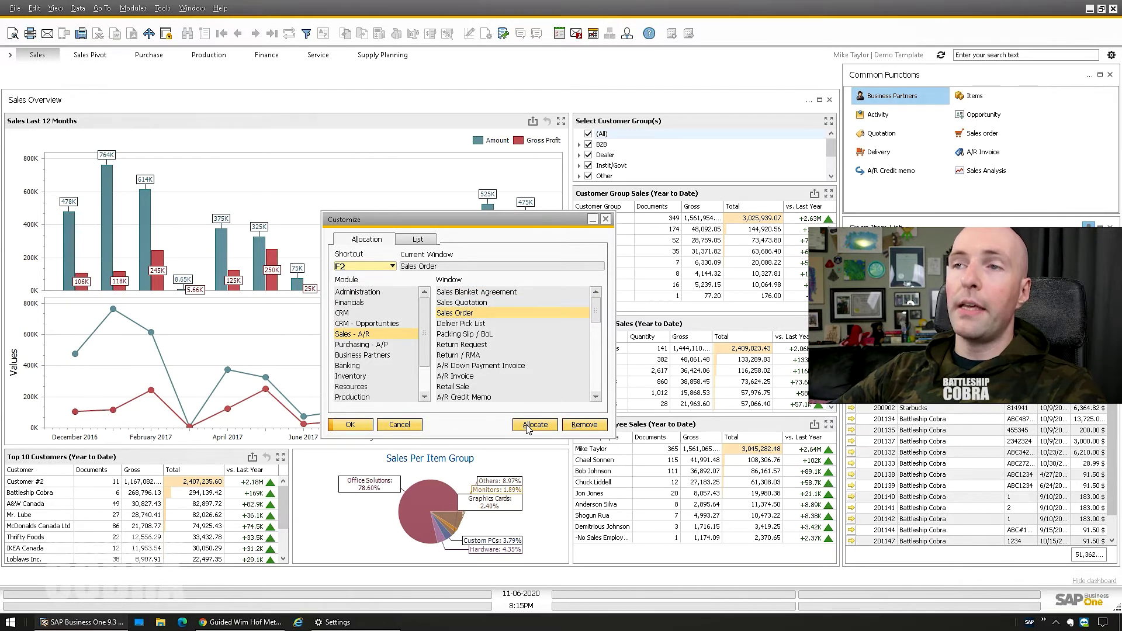
Allocate the F3 shortcut to Business Partner Master Data and check the list of assigned shortcuts
click(368, 269)
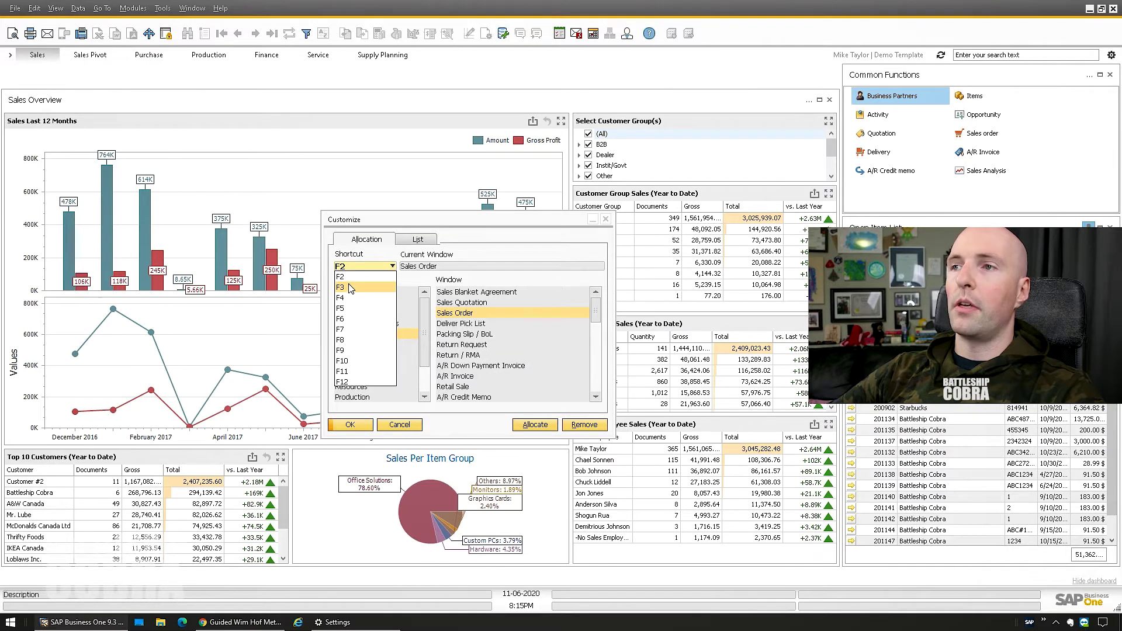
click(362, 289)
click(362, 355)
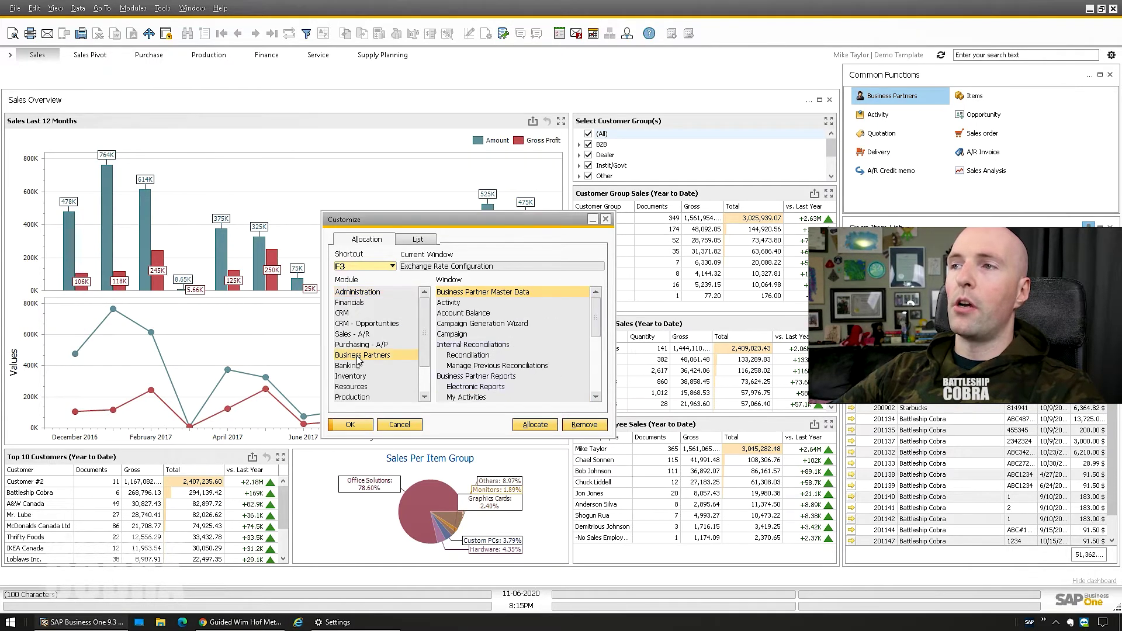
click(535, 424)
click(418, 240)
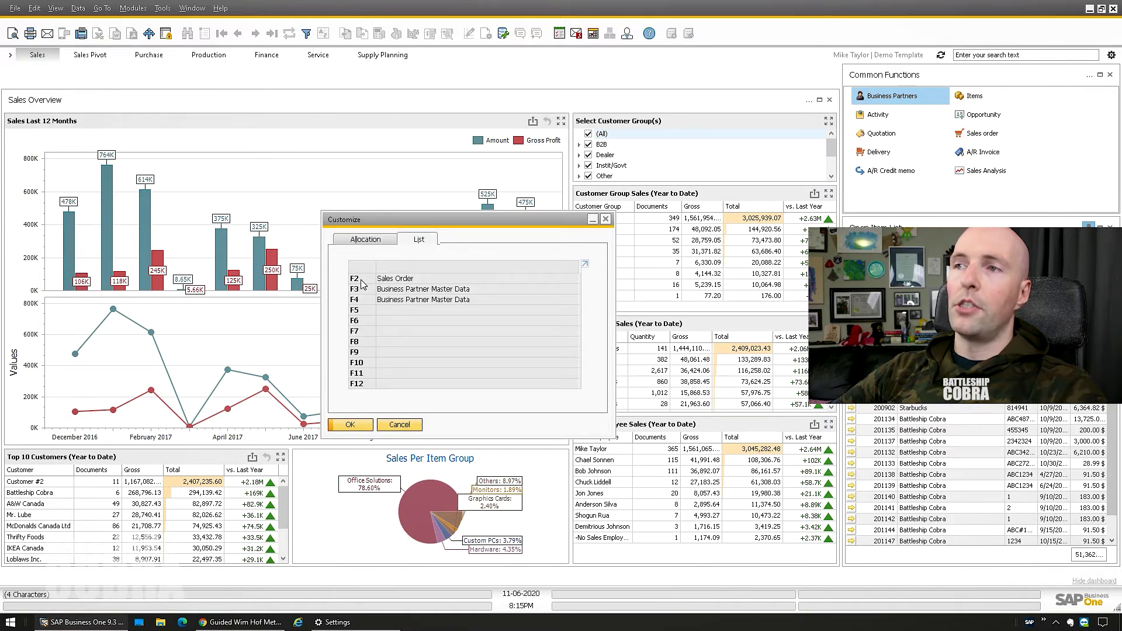
Allocate the F4 shortcut to Item Master Data from the Inventory module and check the shortcut list
click(365, 239)
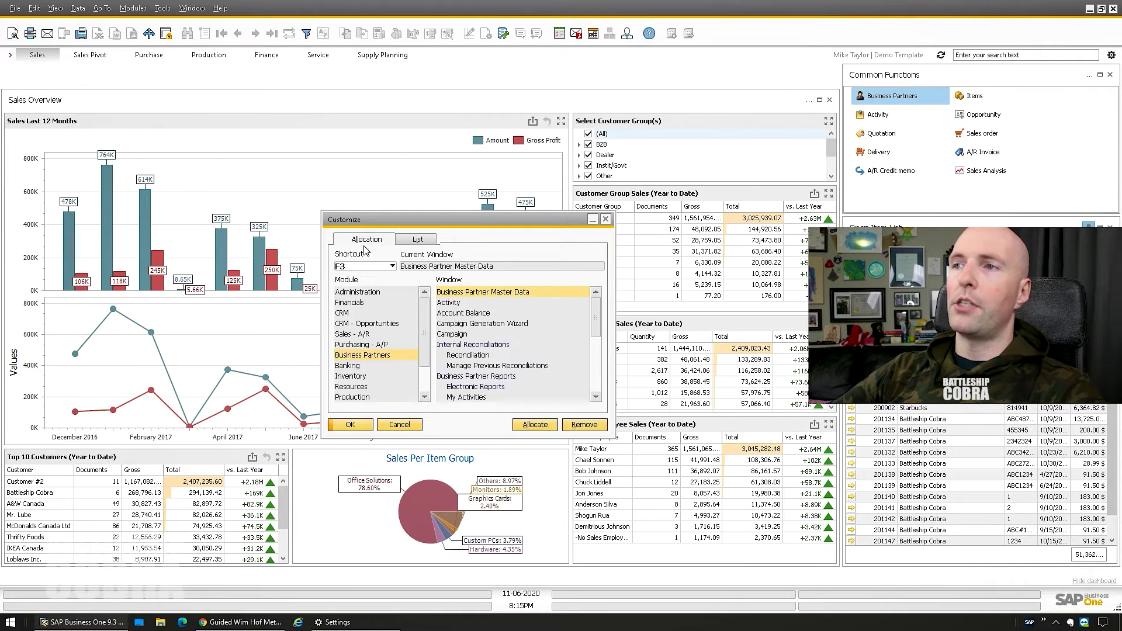
click(365, 266)
click(353, 298)
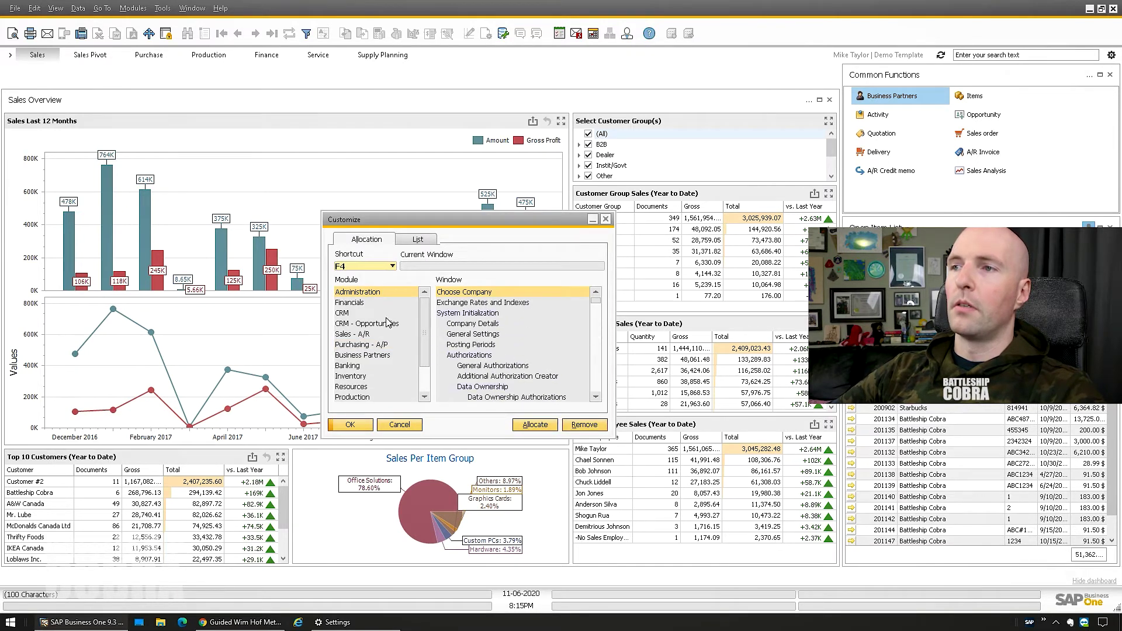
click(350, 377)
click(534, 425)
click(403, 243)
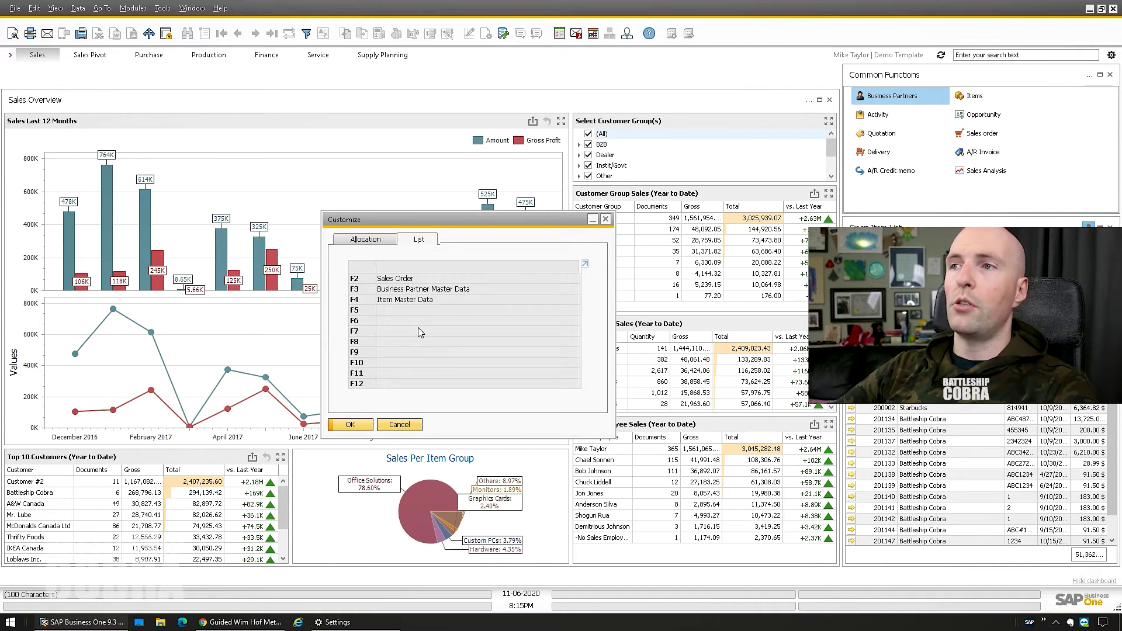
Save the shortcut assignments and test F2 and F3 by opening the Sales Order and Business Partner Master Data forms, closing each again
click(350, 424)
key(F2)
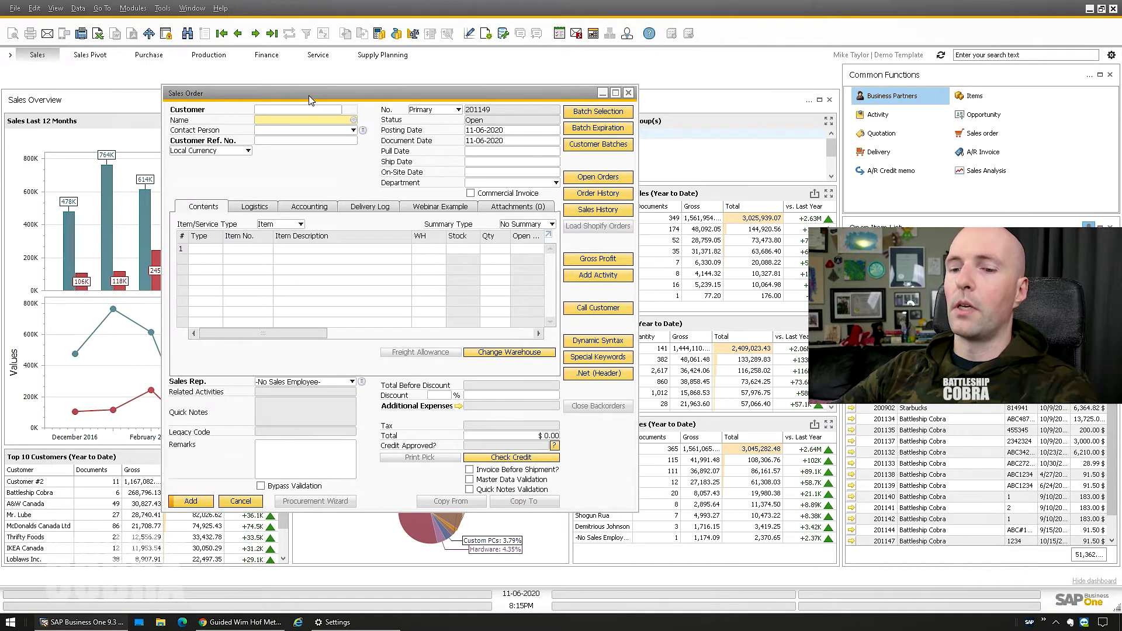
drag(309, 96, 307, 103)
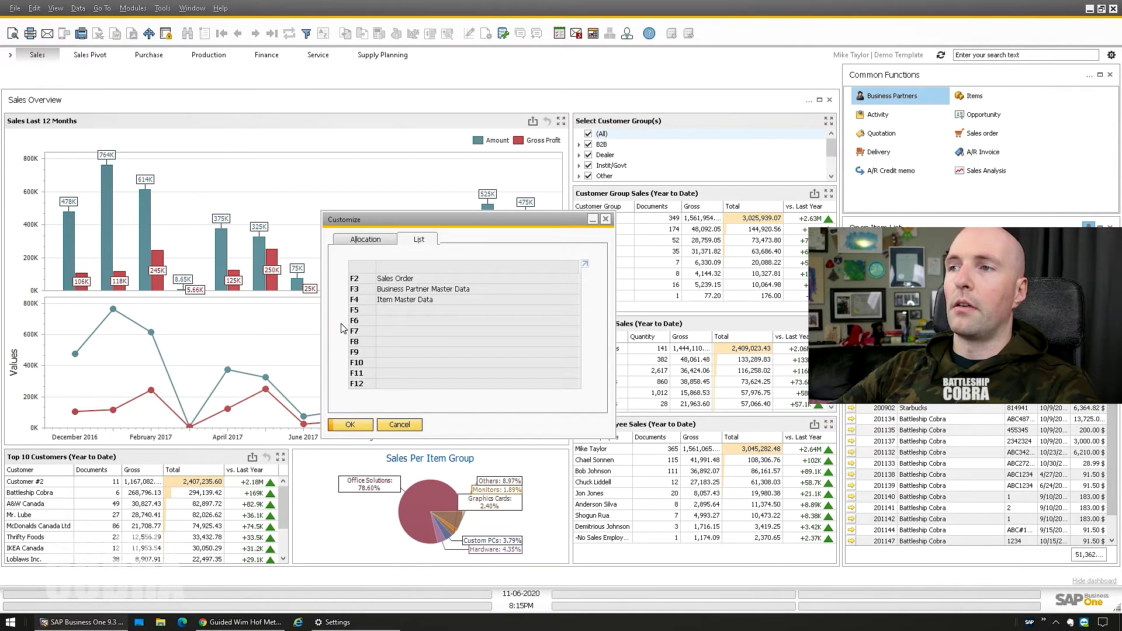
key(Return)
key(F3)
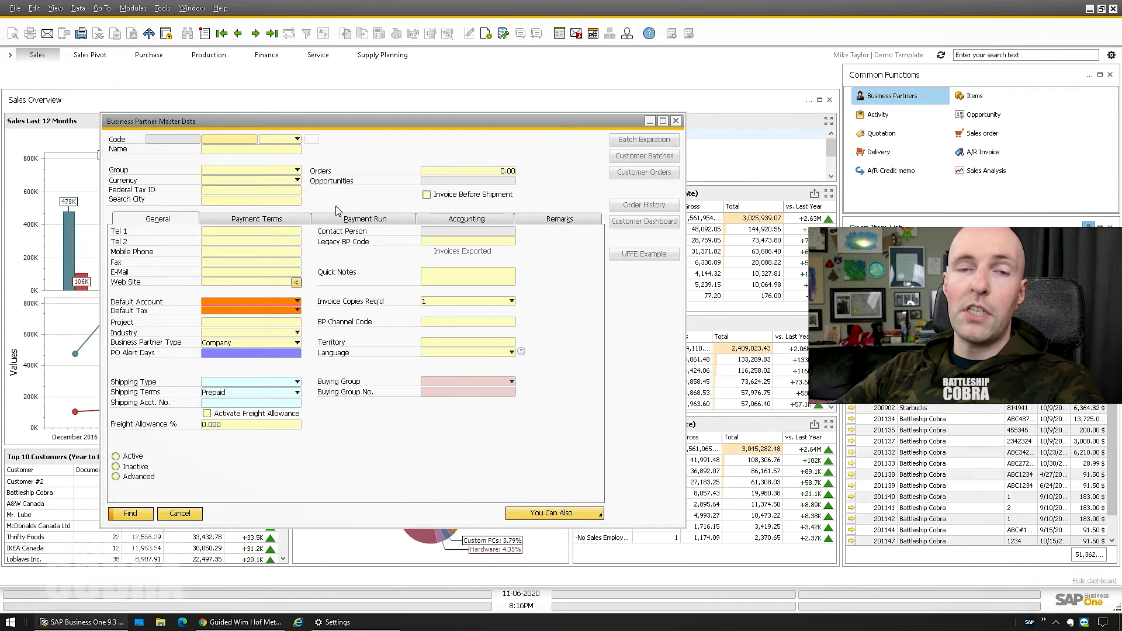
key(Escape)
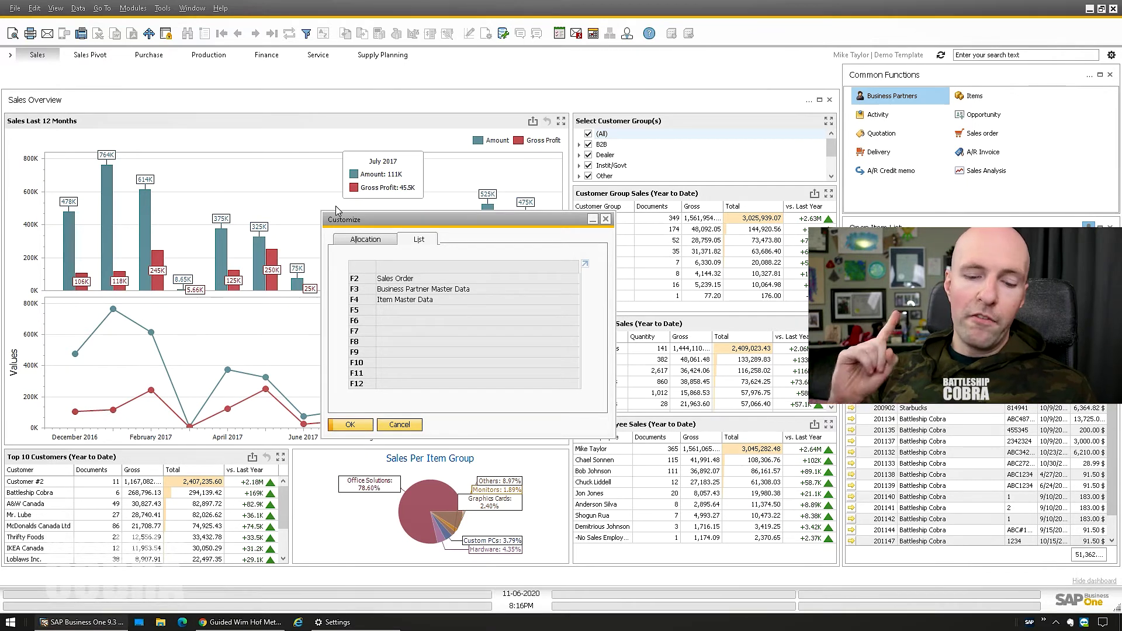
key(Escape)
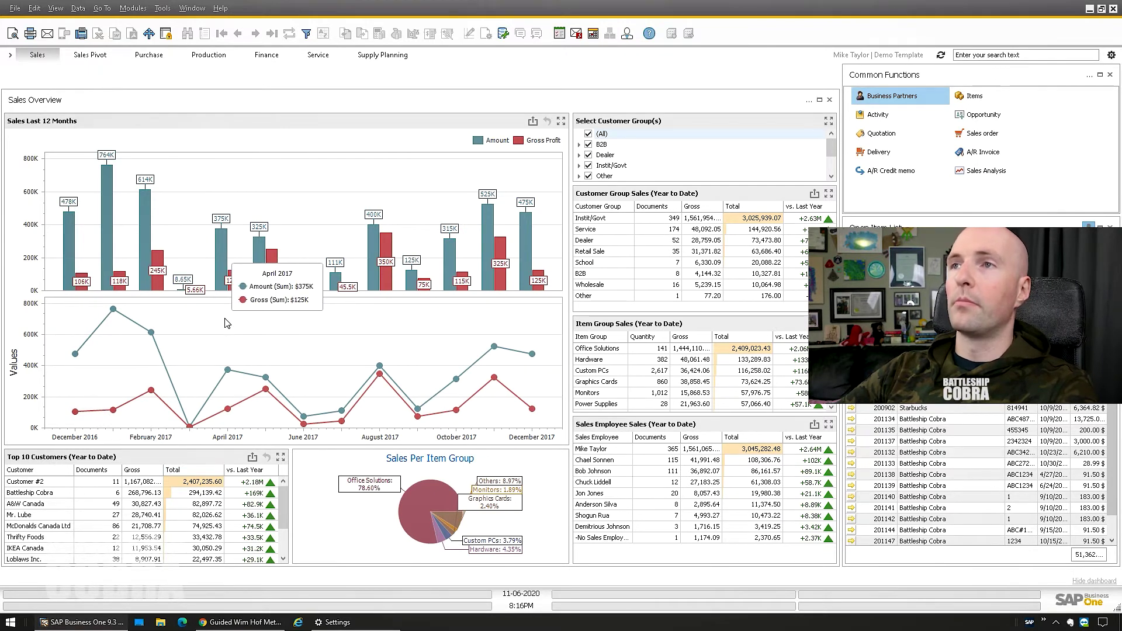
Open the Sales Order form and browse back from the last order to the previous Battleship Cobra order
key(ctrl+shift+s)
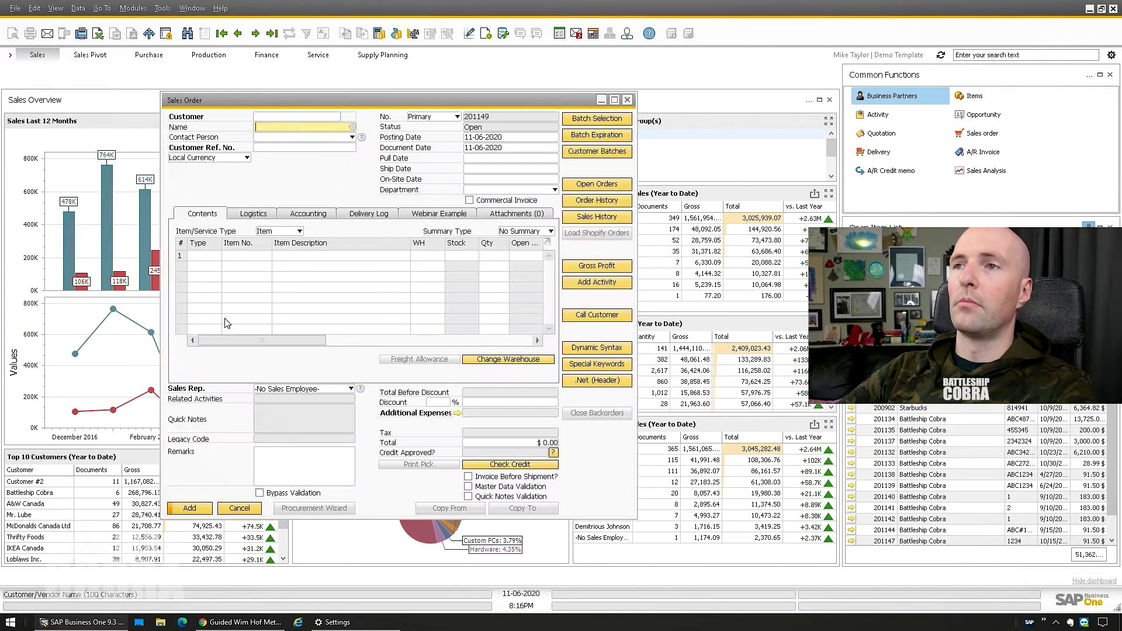
key(ctrl+f)
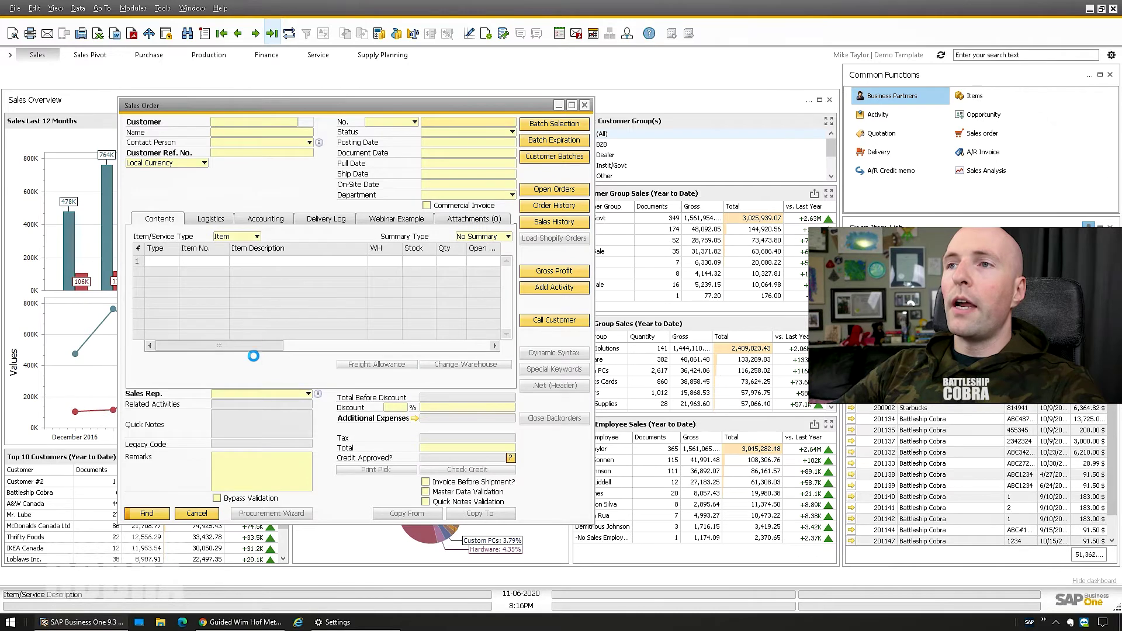
key(ctrl+Page_Down)
drag(264, 109, 217, 107)
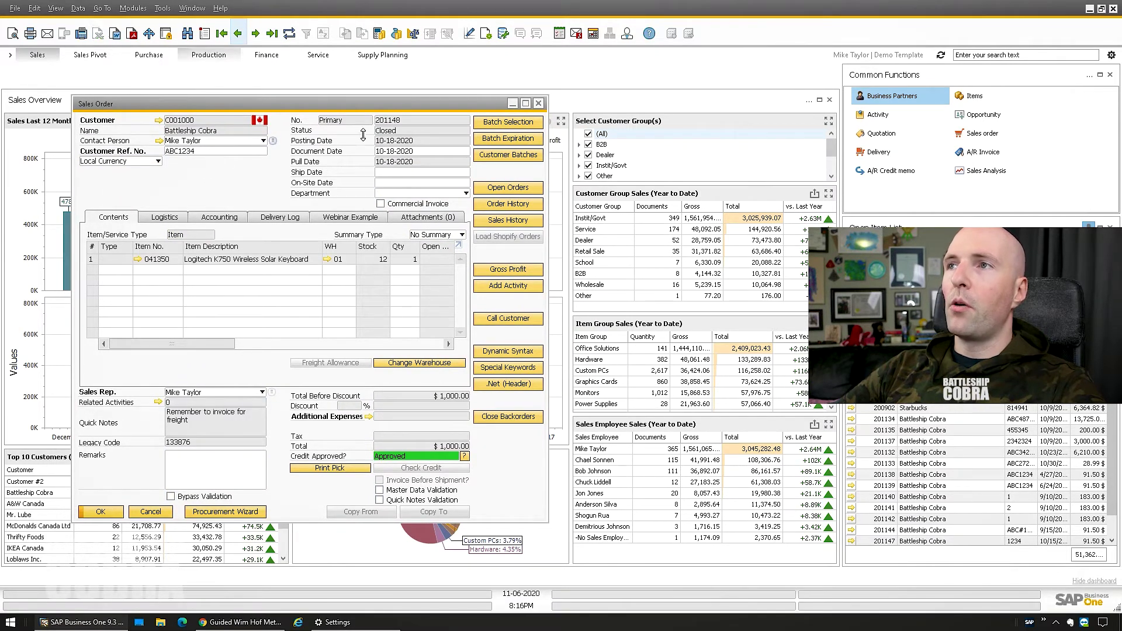
key(Page_Up)
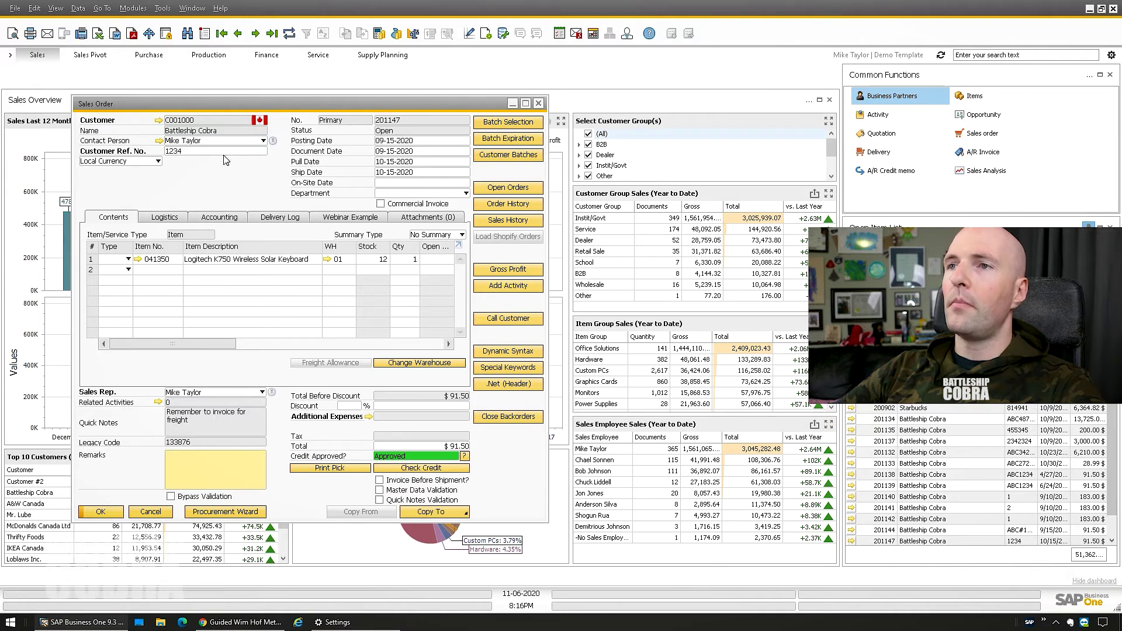
Inspect the line's Item Cost, Total Item Cost and Freight 1 columns and widen the Sales Order window to show more columns
drag(157, 342, 409, 349)
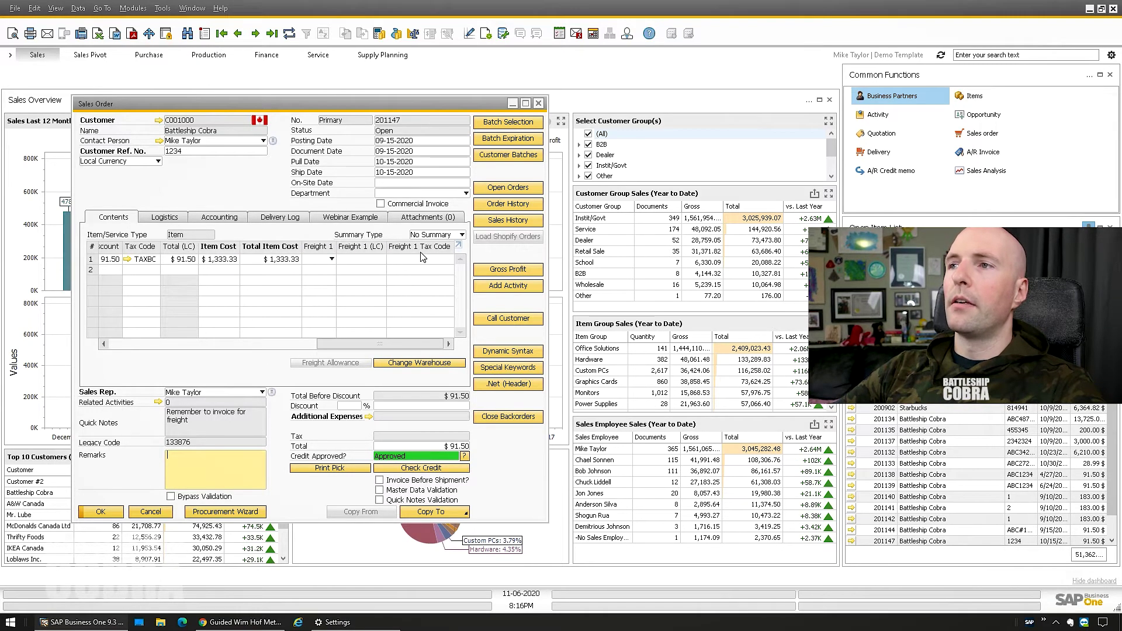
click(287, 265)
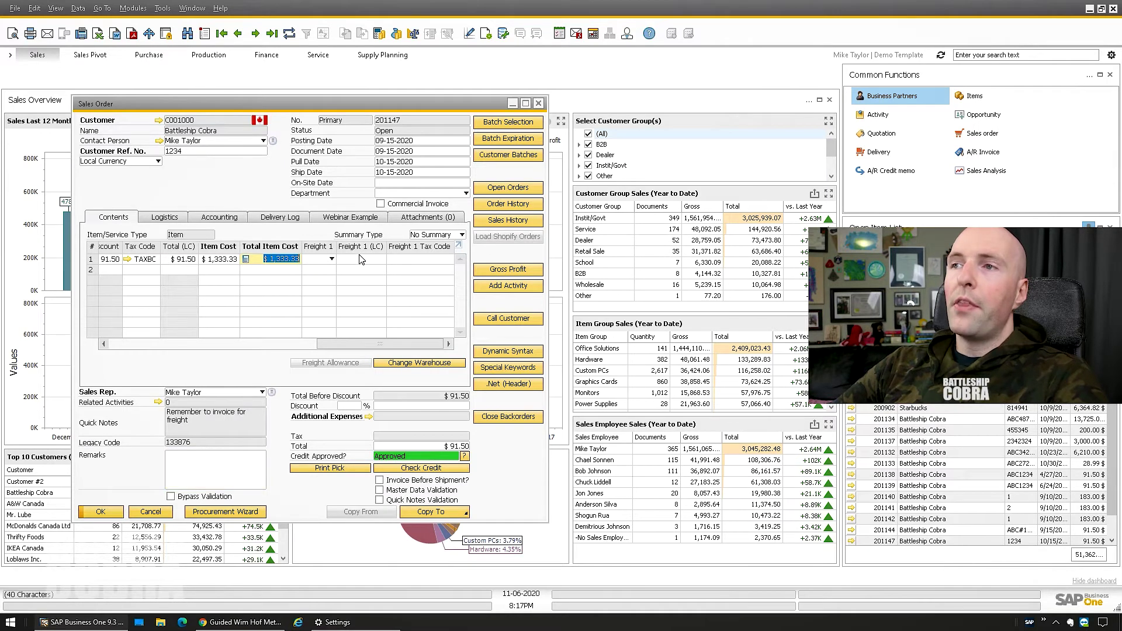
click(214, 260)
drag(345, 347, 235, 344)
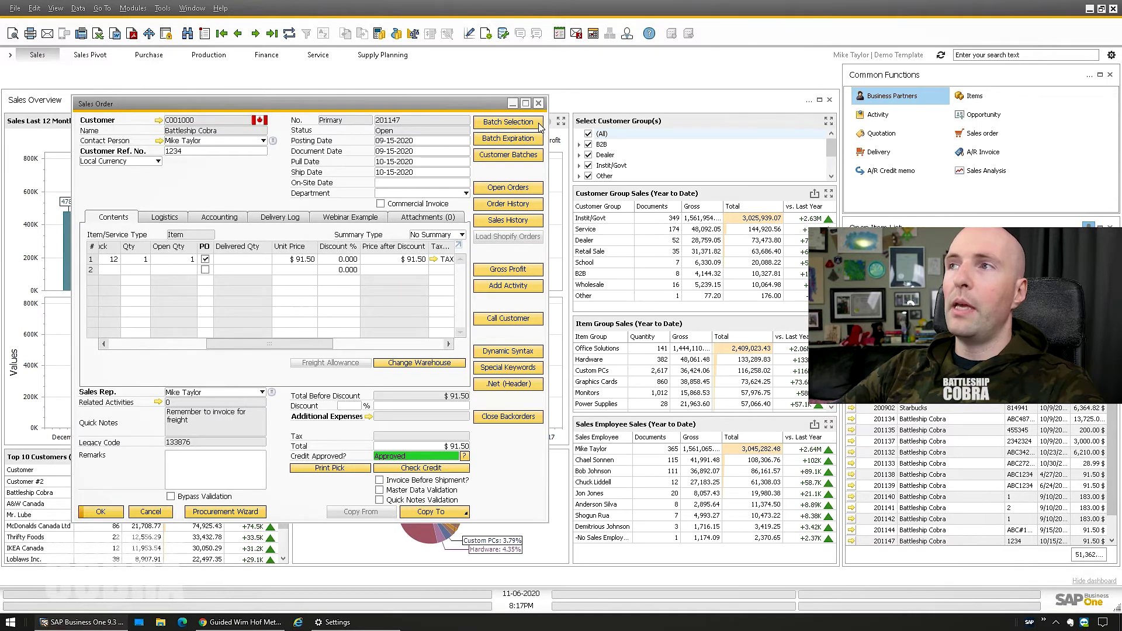
drag(546, 123, 783, 123)
drag(415, 98, 385, 76)
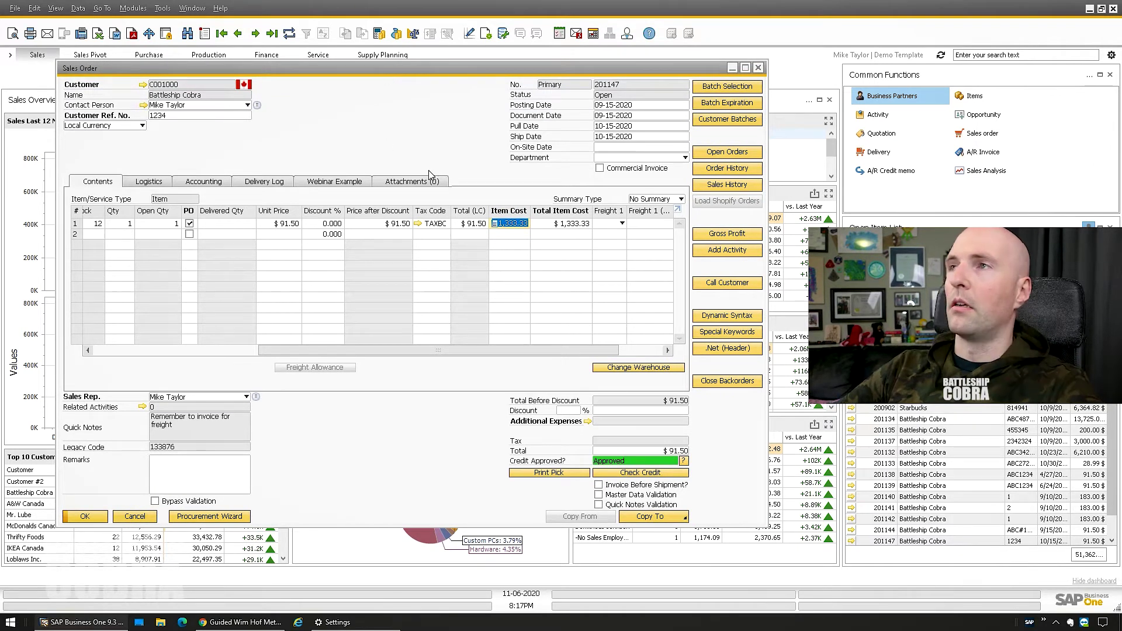
Open the form settings for the Sales Order, look through the Row Format columns and return to Table Format
click(486, 33)
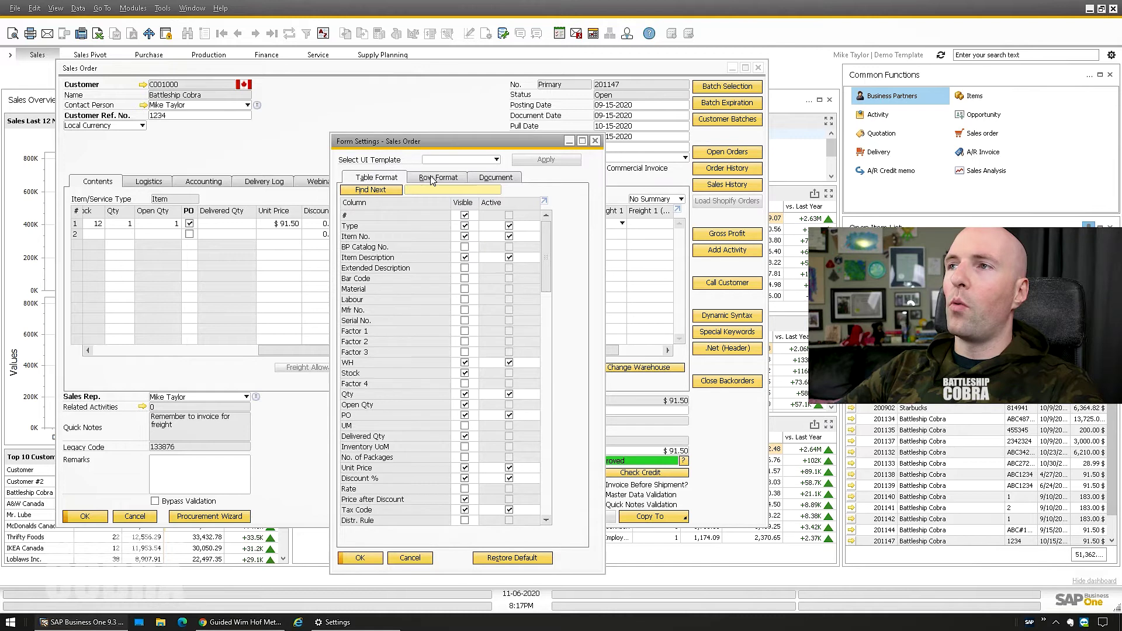
click(433, 179)
scroll(549, 244, down, 10)
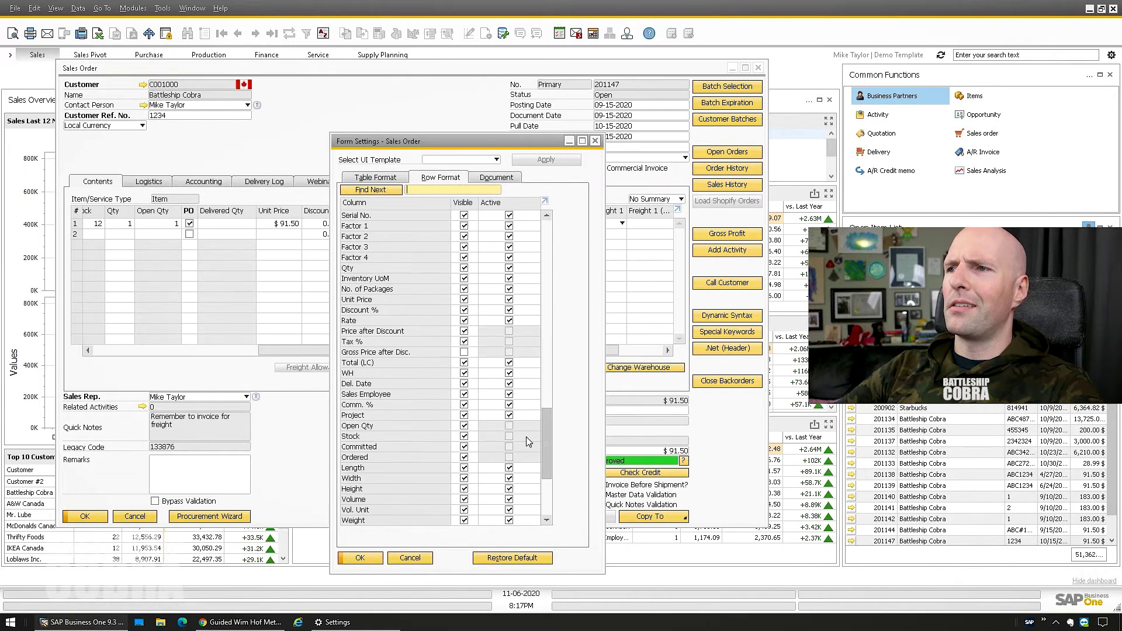
scroll(525, 488, up, 10)
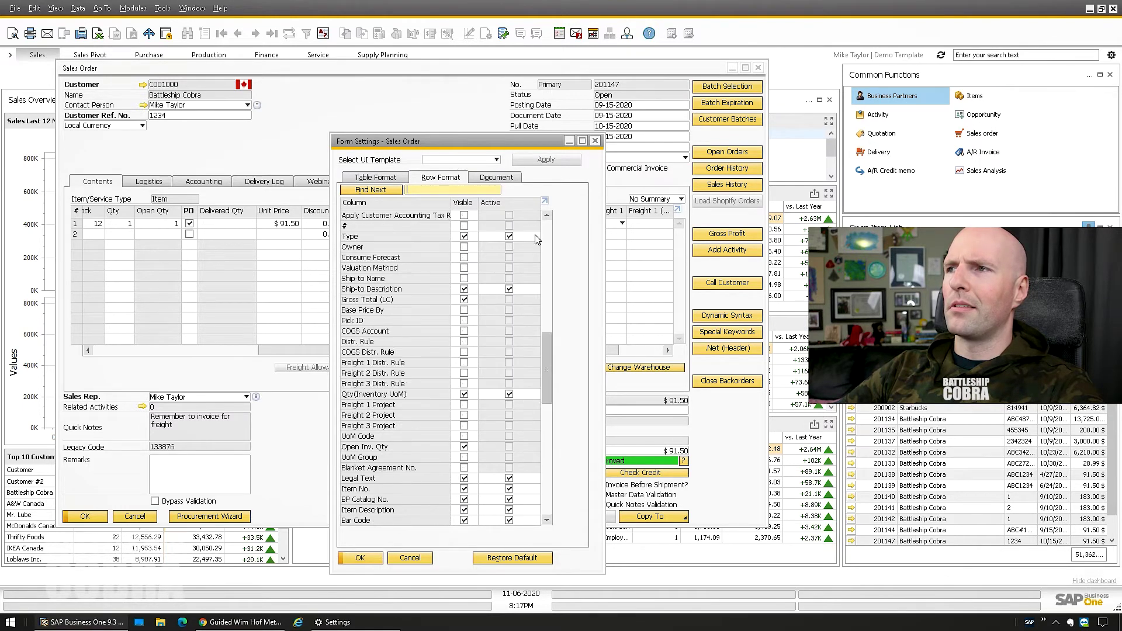
click(374, 176)
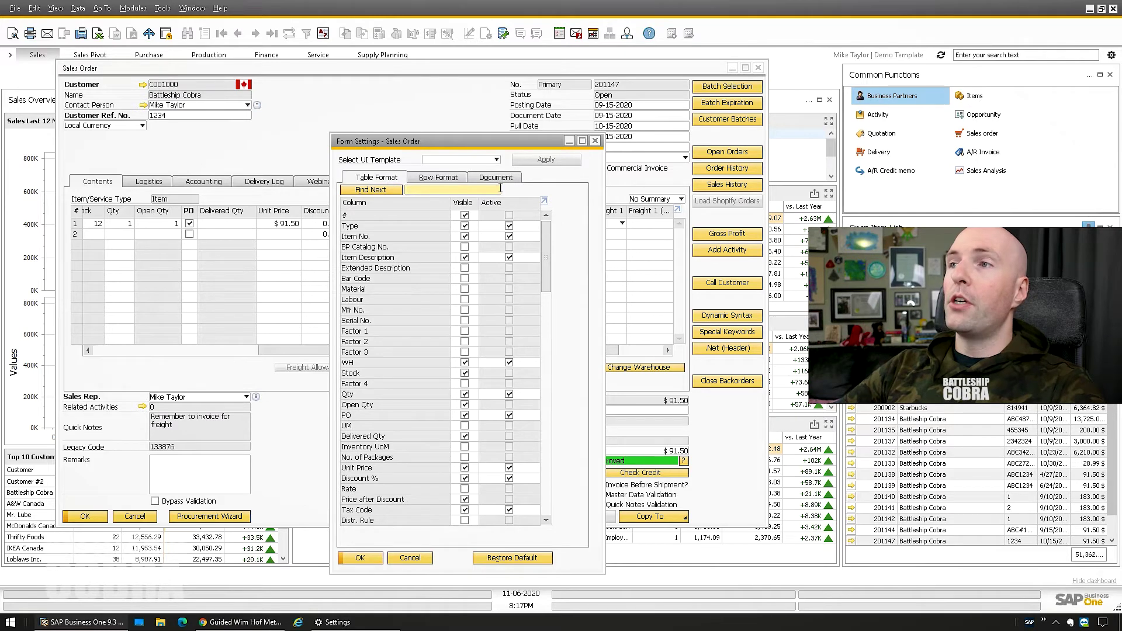
click(444, 190)
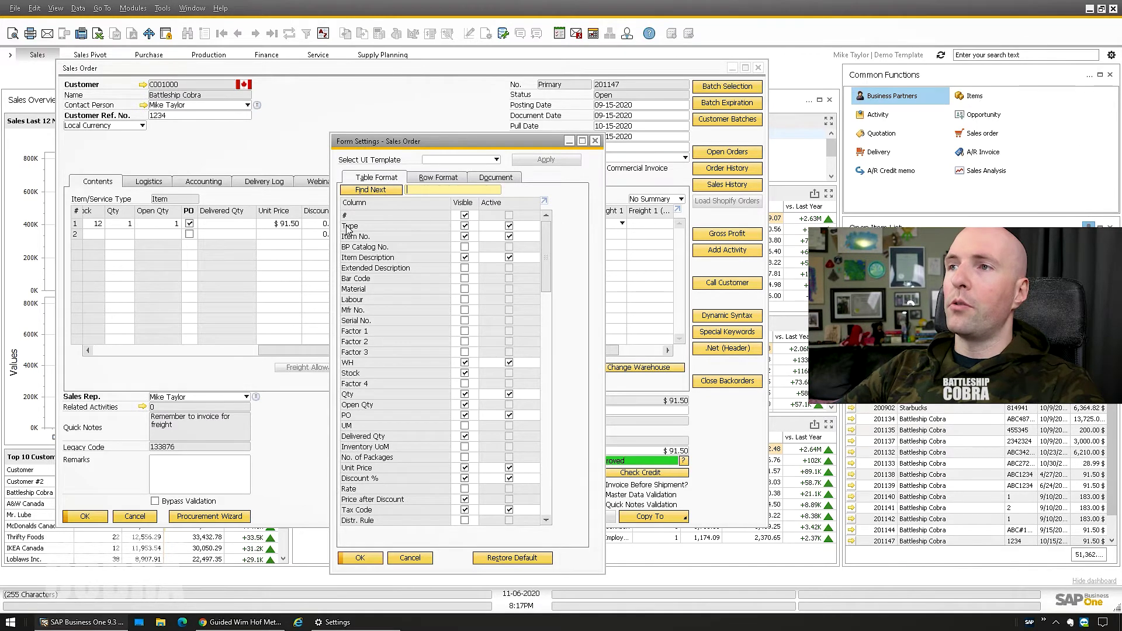
Hide the Freight 1 Tax Code, Item Cost and Total Item Cost columns in the Sales Order table format
click(465, 247)
drag(548, 242, 547, 464)
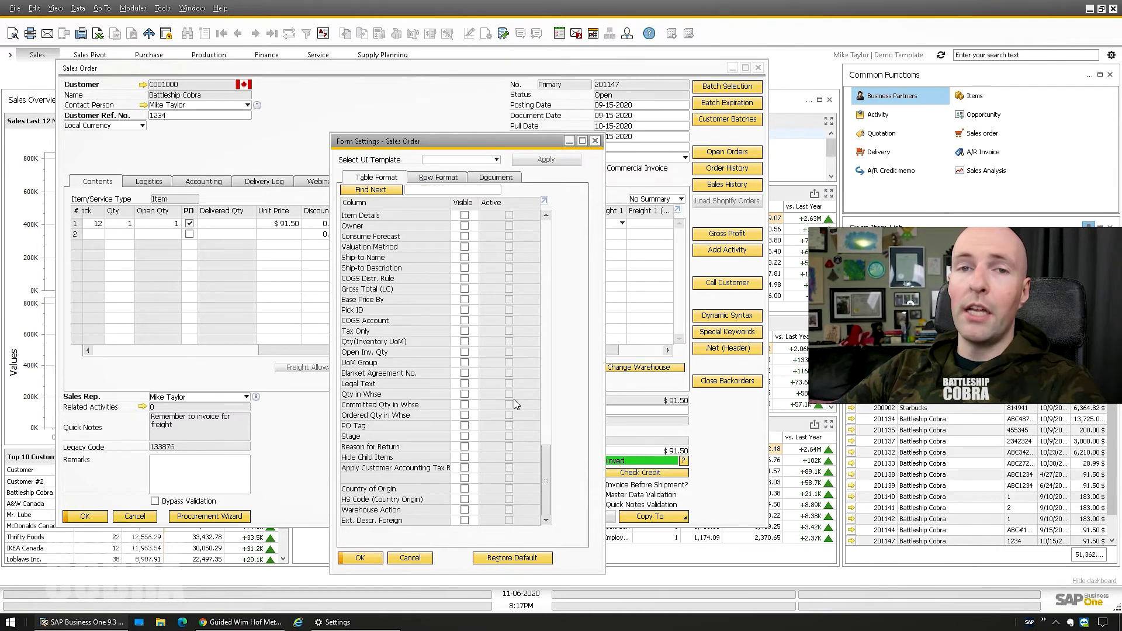
drag(549, 467, 548, 360)
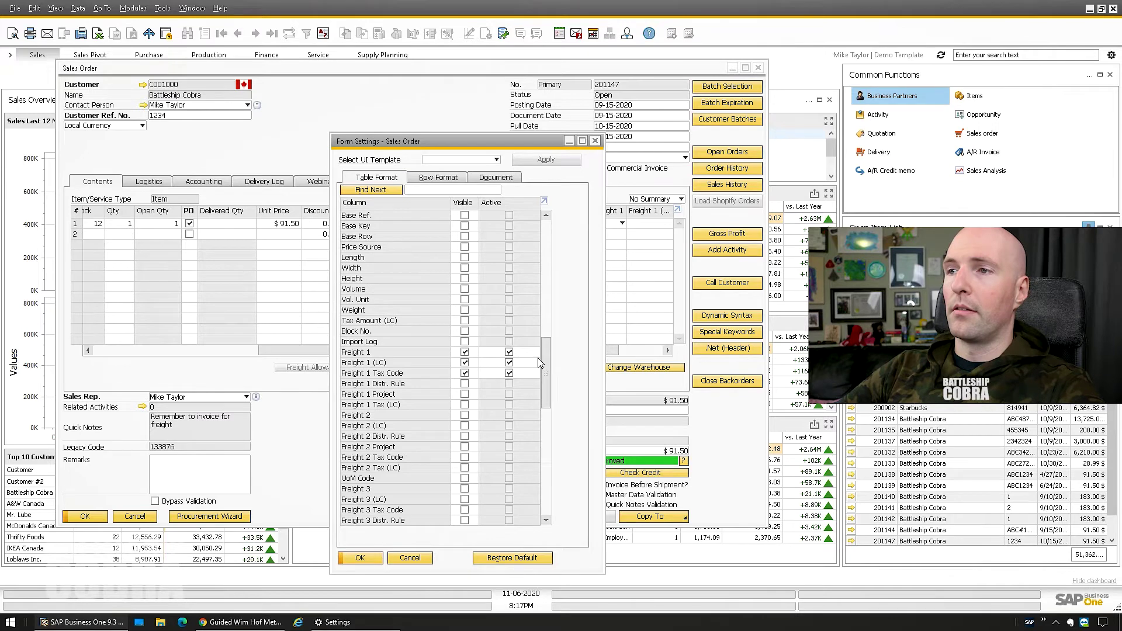
click(465, 372)
drag(545, 355, 545, 303)
click(459, 363)
click(464, 362)
click(465, 373)
drag(546, 339, 546, 305)
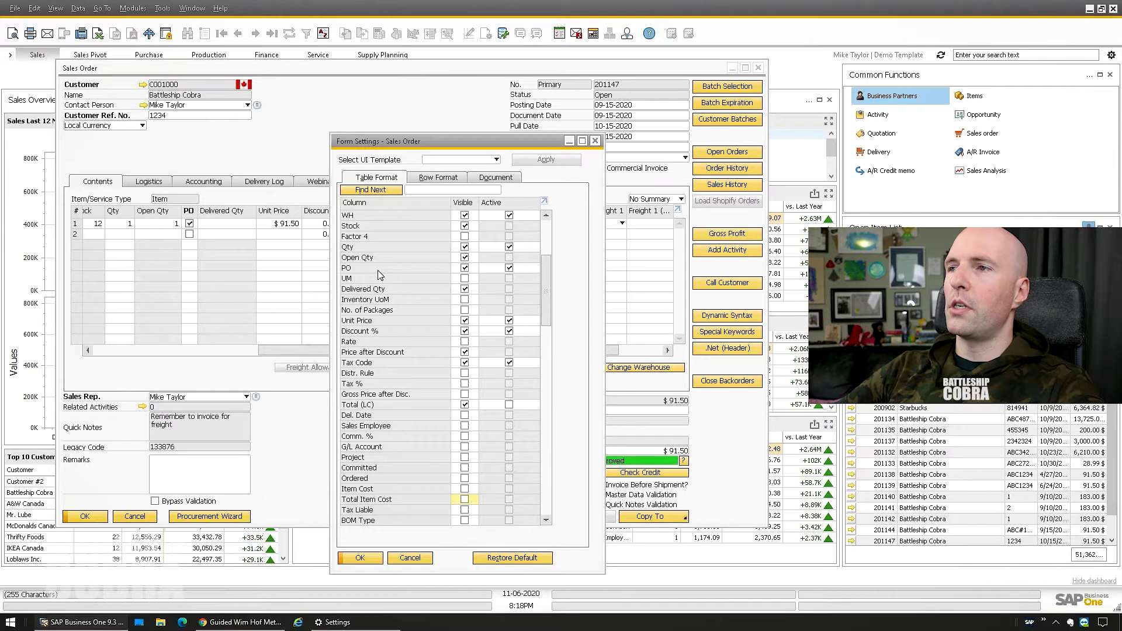
Move the Delivered Qty column ahead of PO in the Sales Order table format, keeping PO visible
click(465, 272)
click(465, 272)
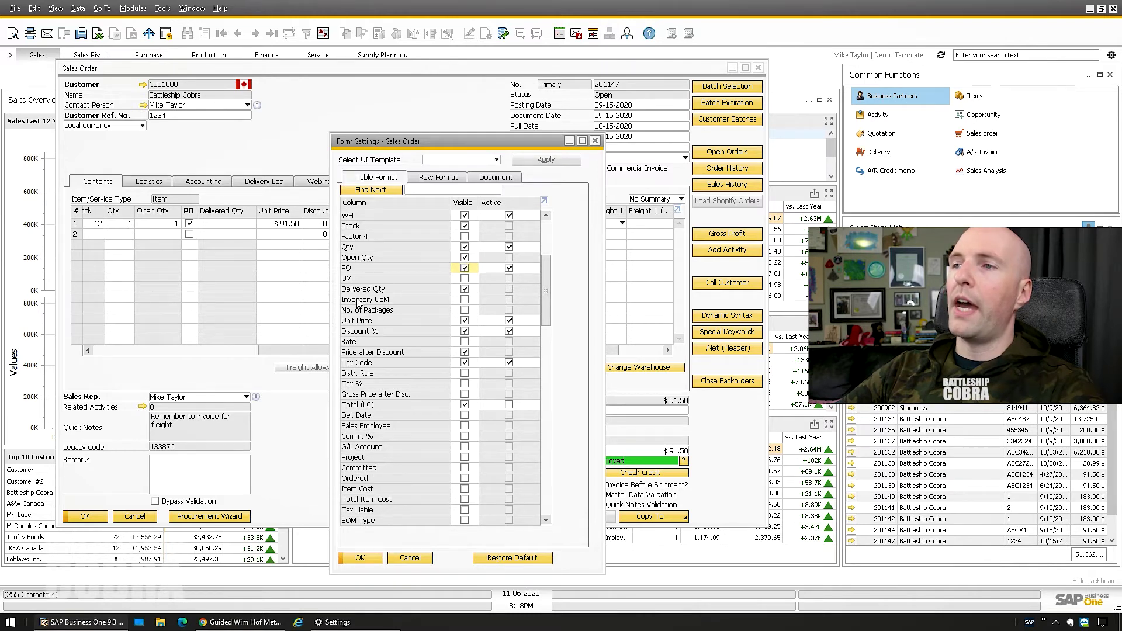
drag(360, 294, 362, 271)
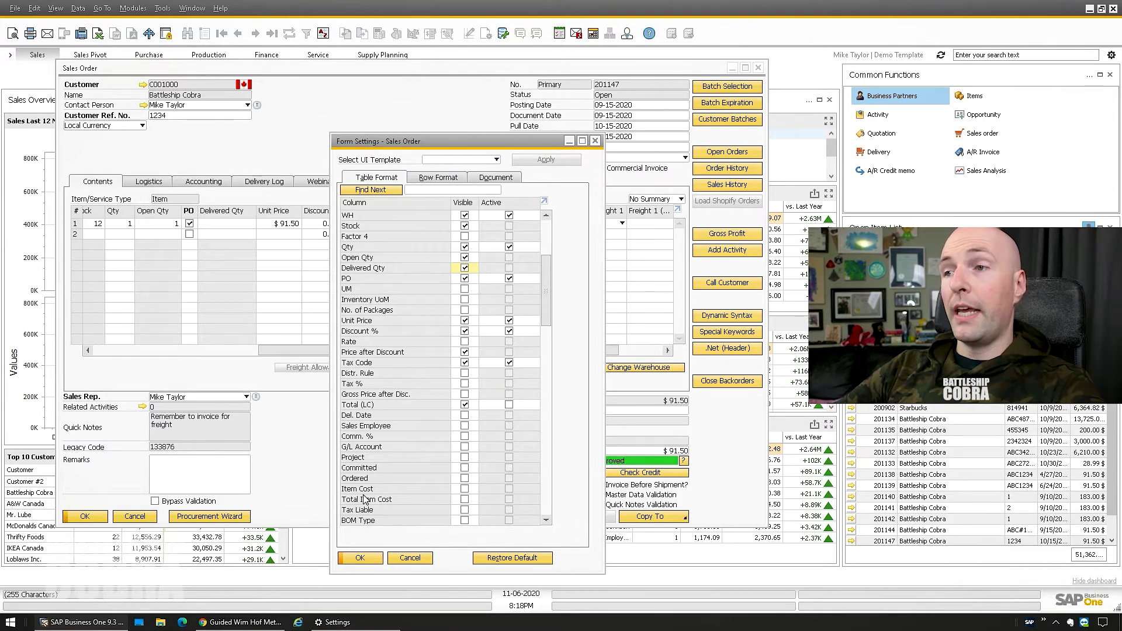
Show the Qty in Whse column after Qty, make Item No. inactive, and save the Sales Order table format
drag(547, 272, 547, 460)
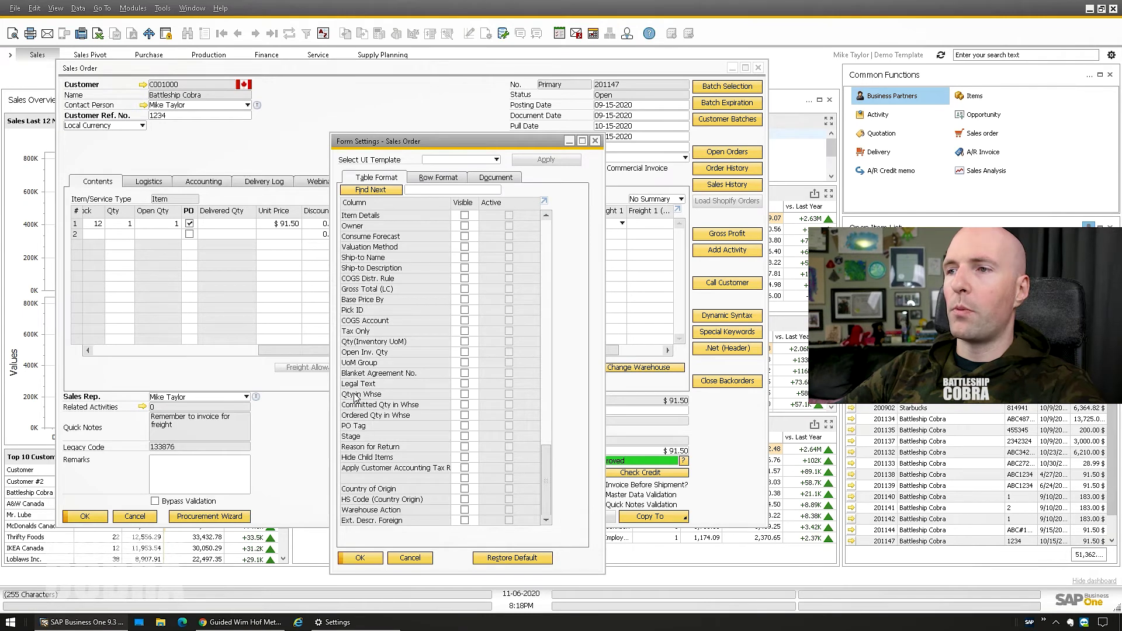
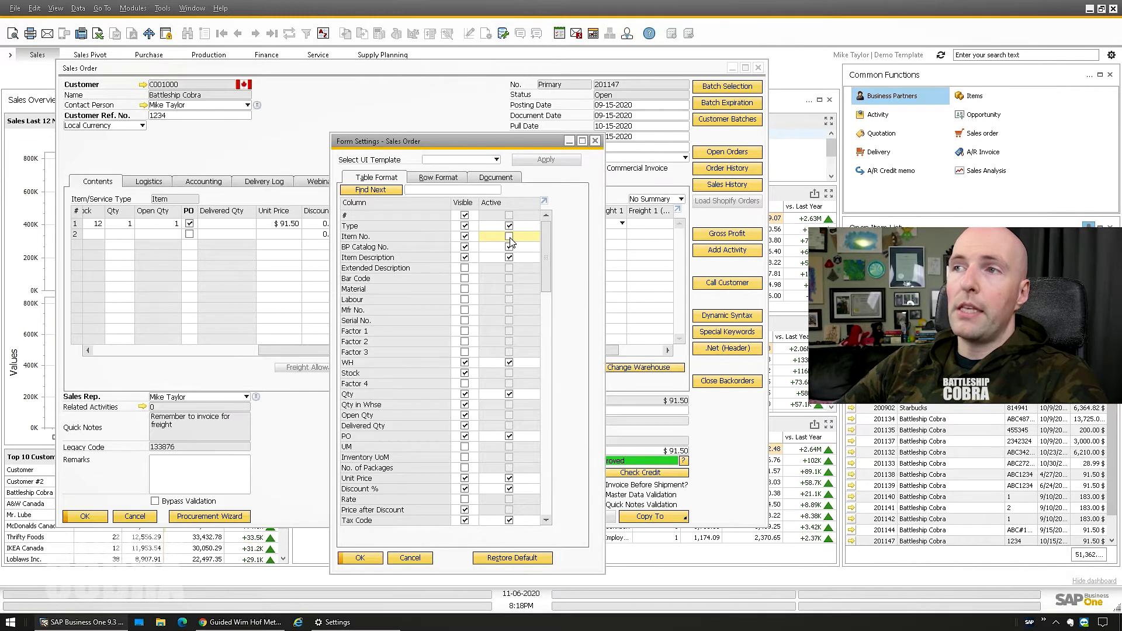
scroll(513, 374, down, 1)
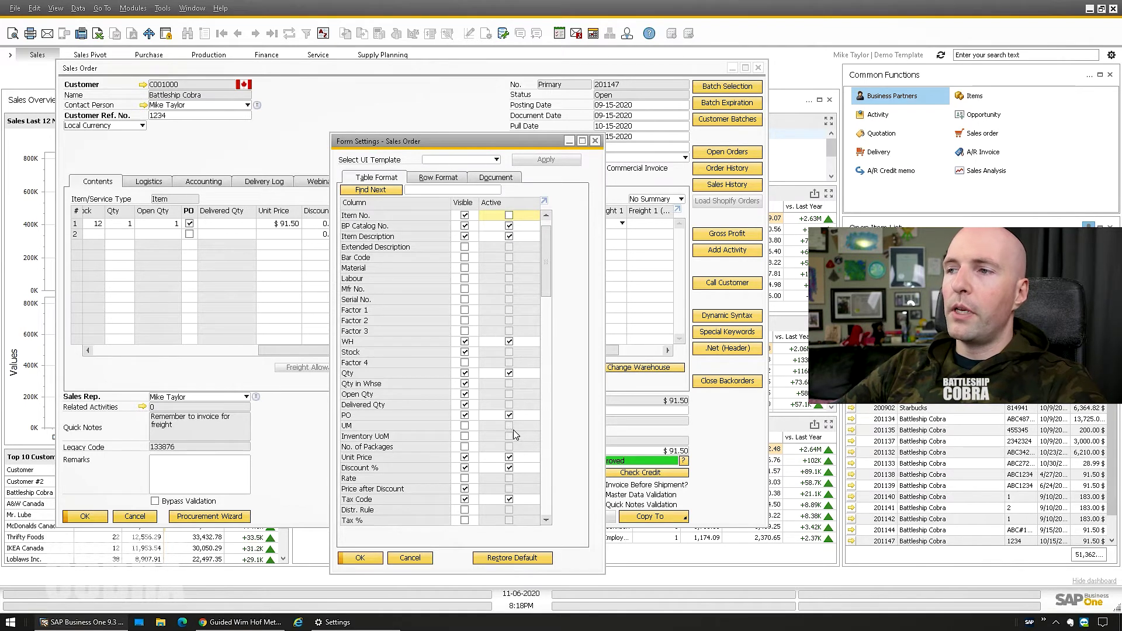
scroll(514, 468, down, 2)
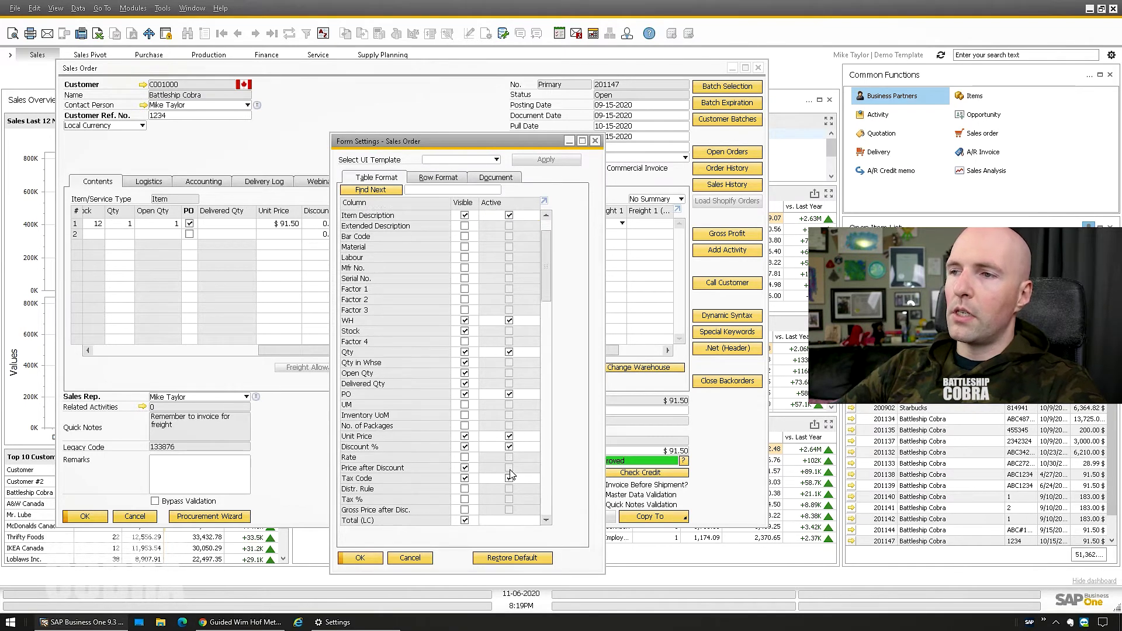
scroll(507, 478, down, 5)
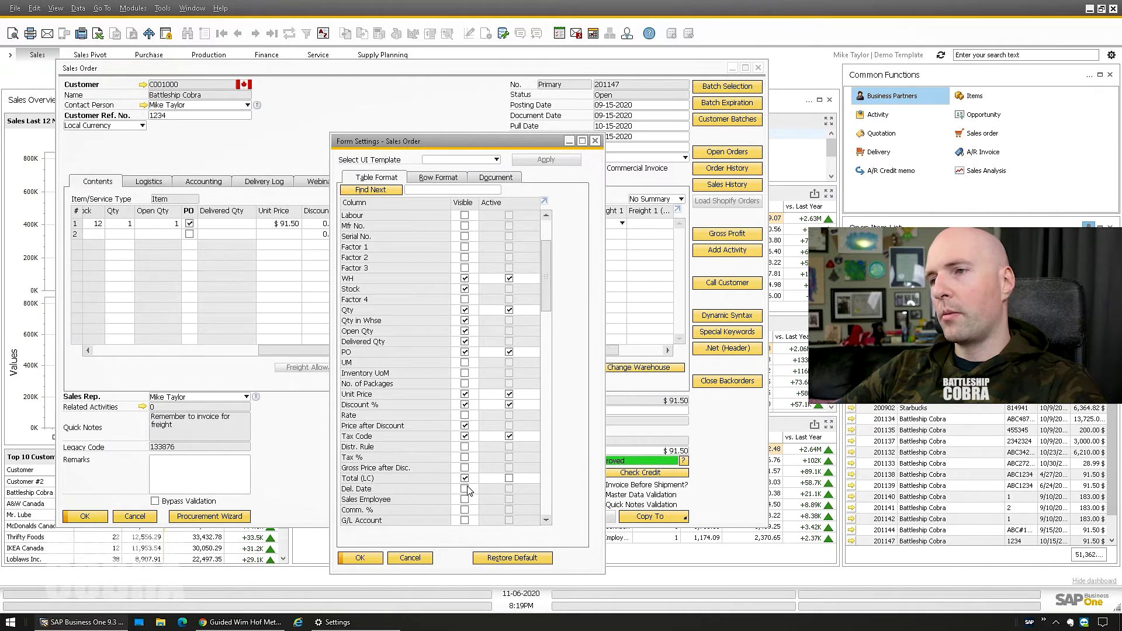
scroll(545, 304, up, 6)
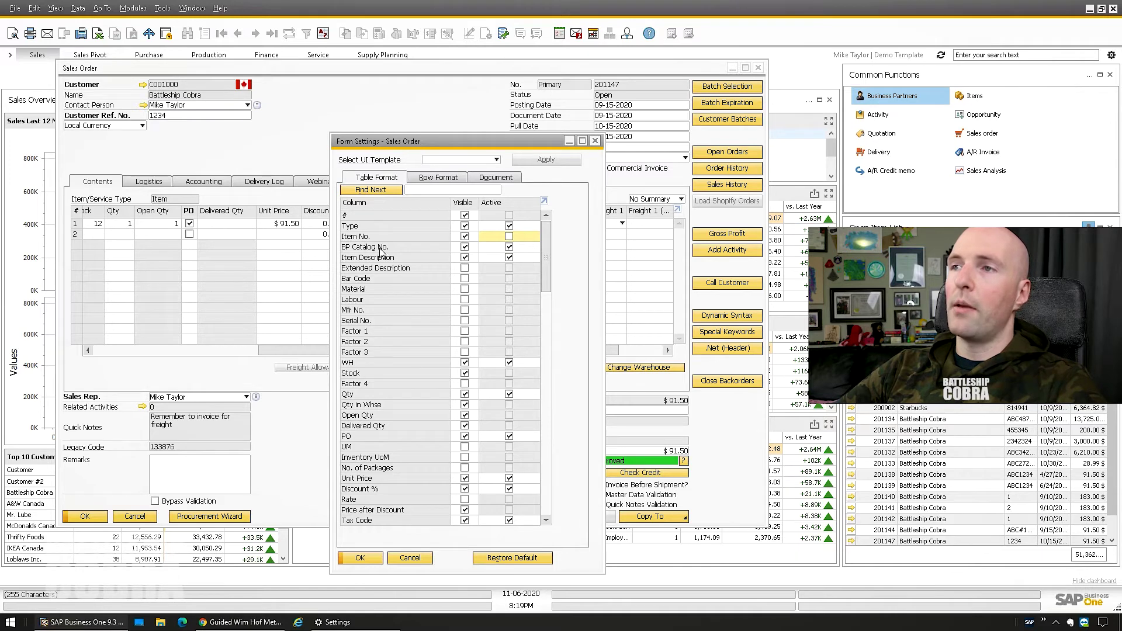
click(359, 558)
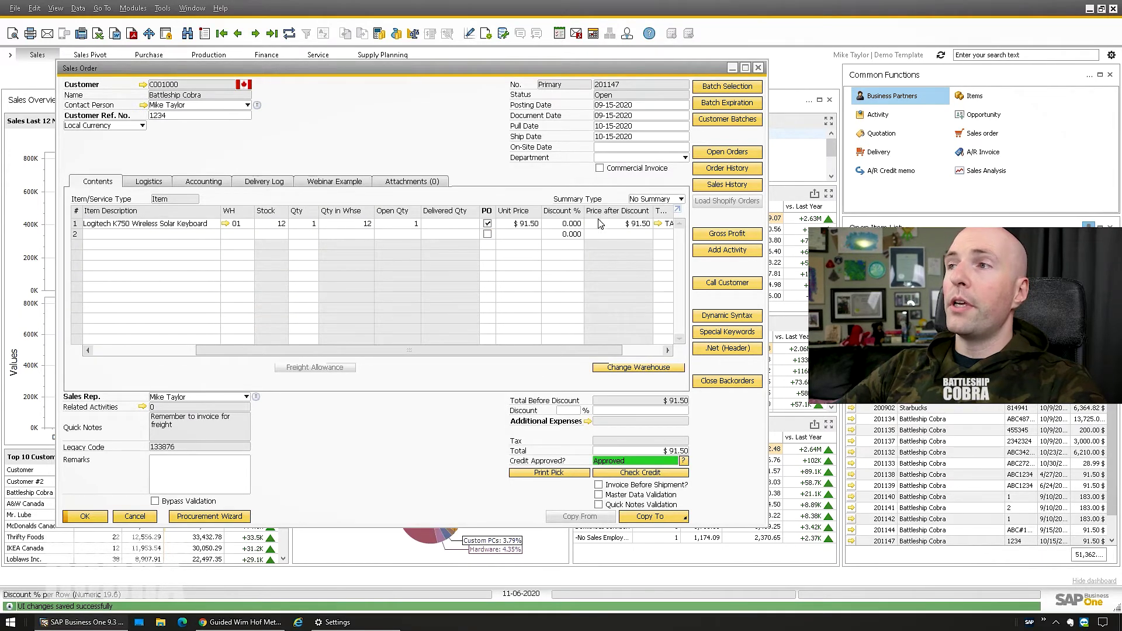
Review the order line's rearranged columns, checking which cells from Item No. and Item Description through Qty can be edited
click(136, 350)
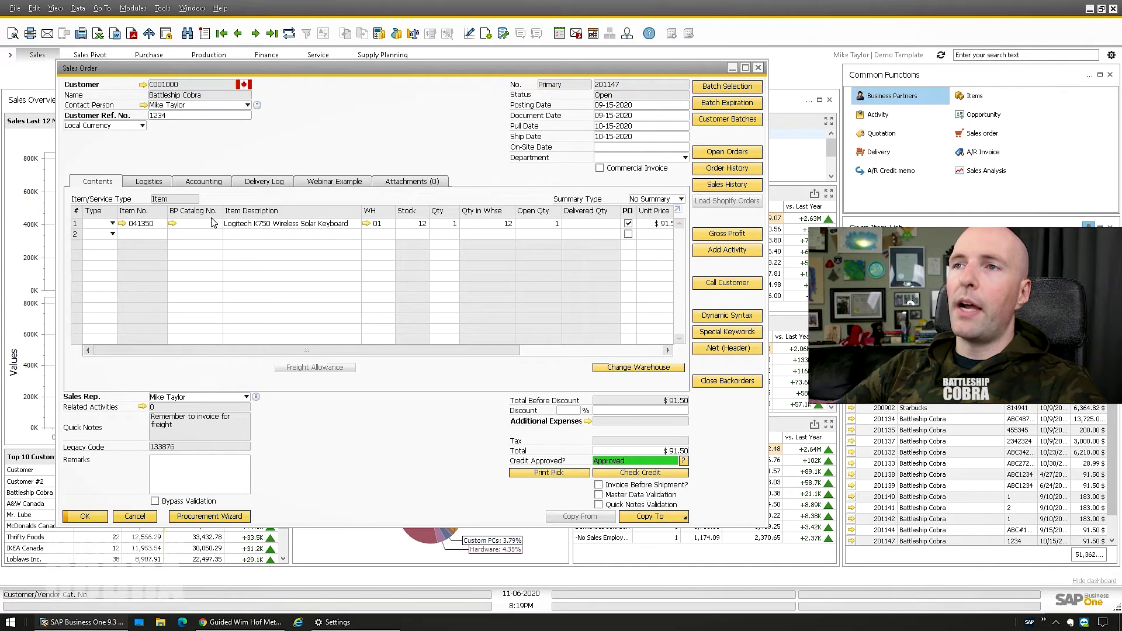
click(257, 226)
click(210, 227)
click(257, 226)
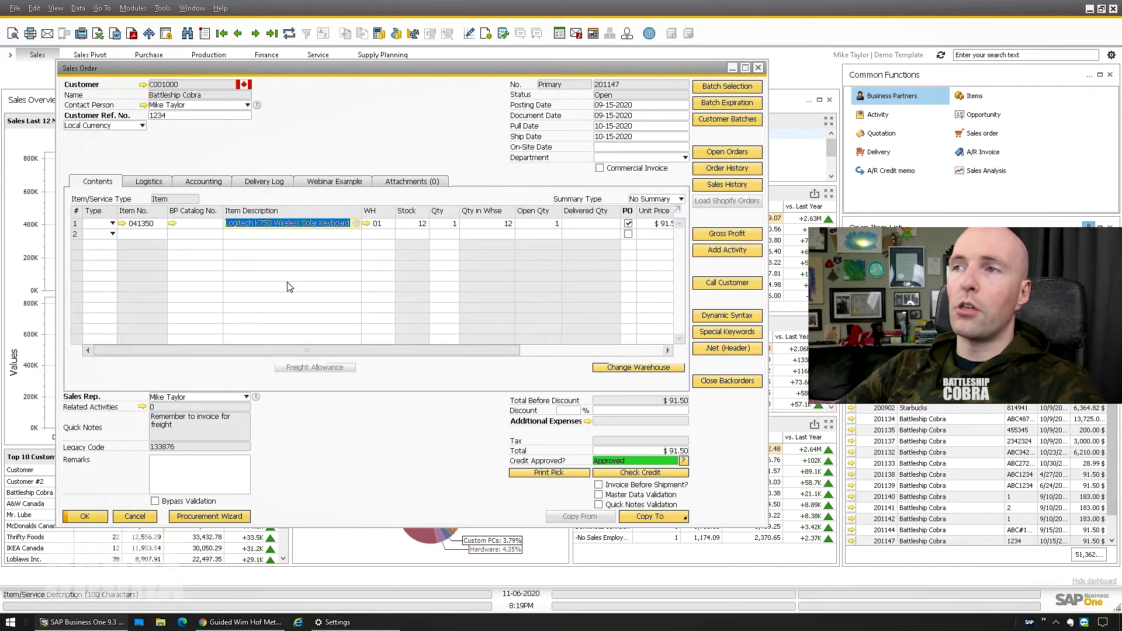
click(319, 224)
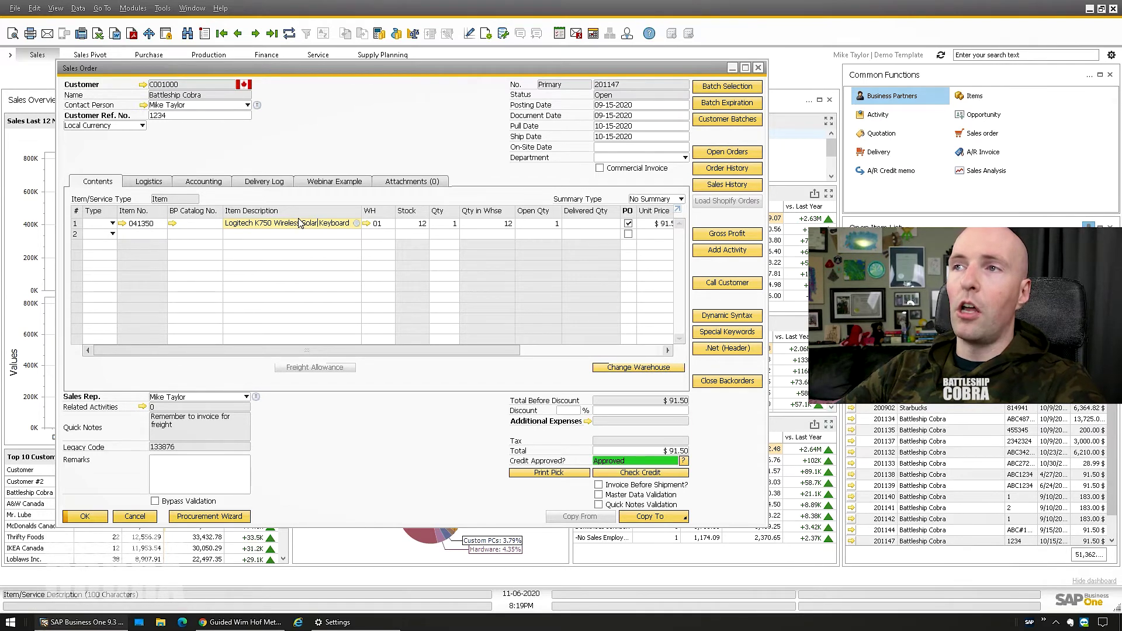
key(Tab)
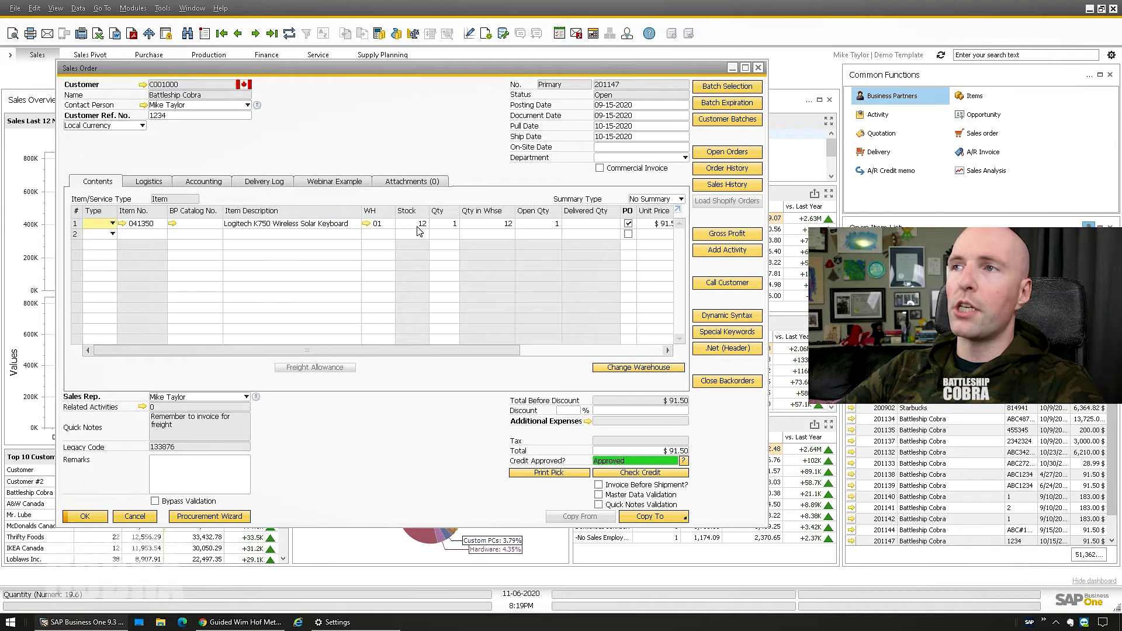
click(444, 223)
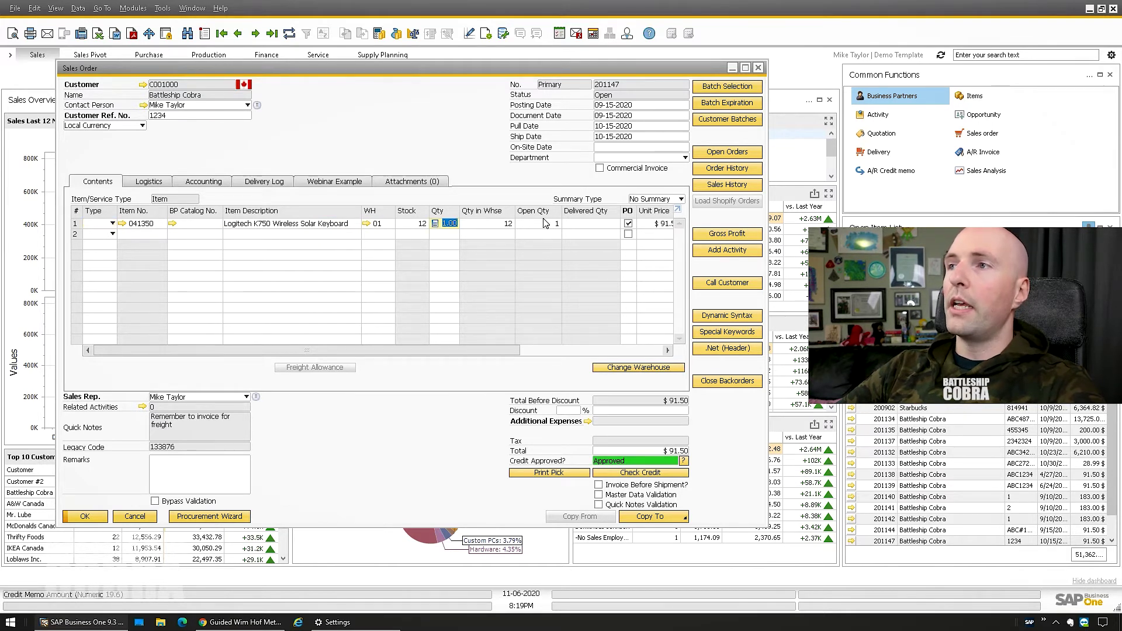
drag(472, 349, 639, 342)
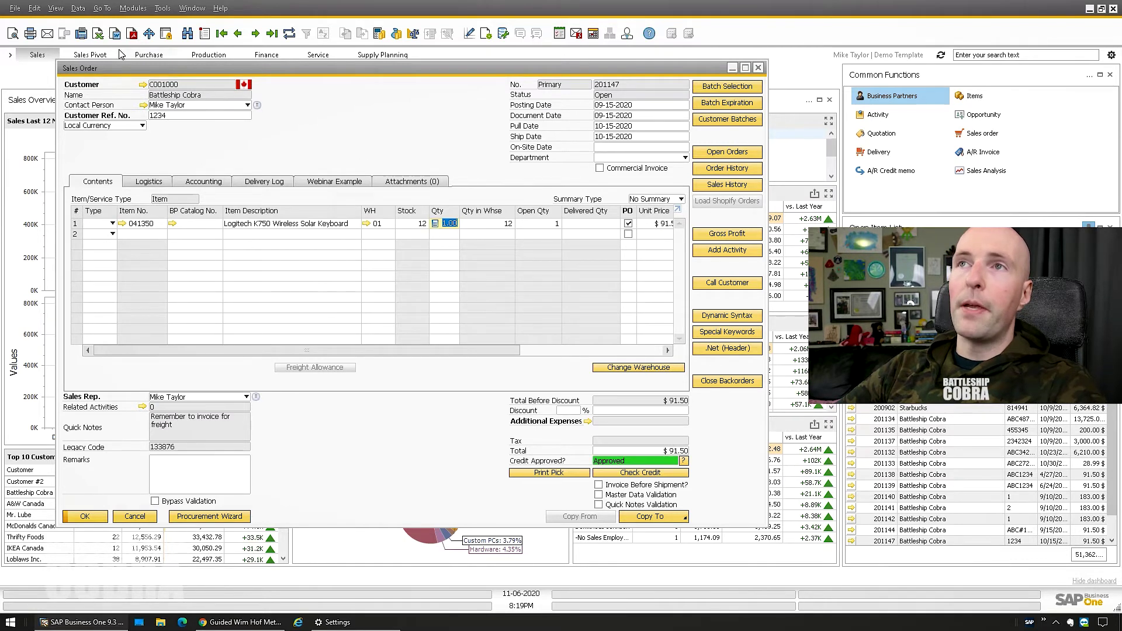
Fit the Sales Order table's column widths to their contents
click(55, 8)
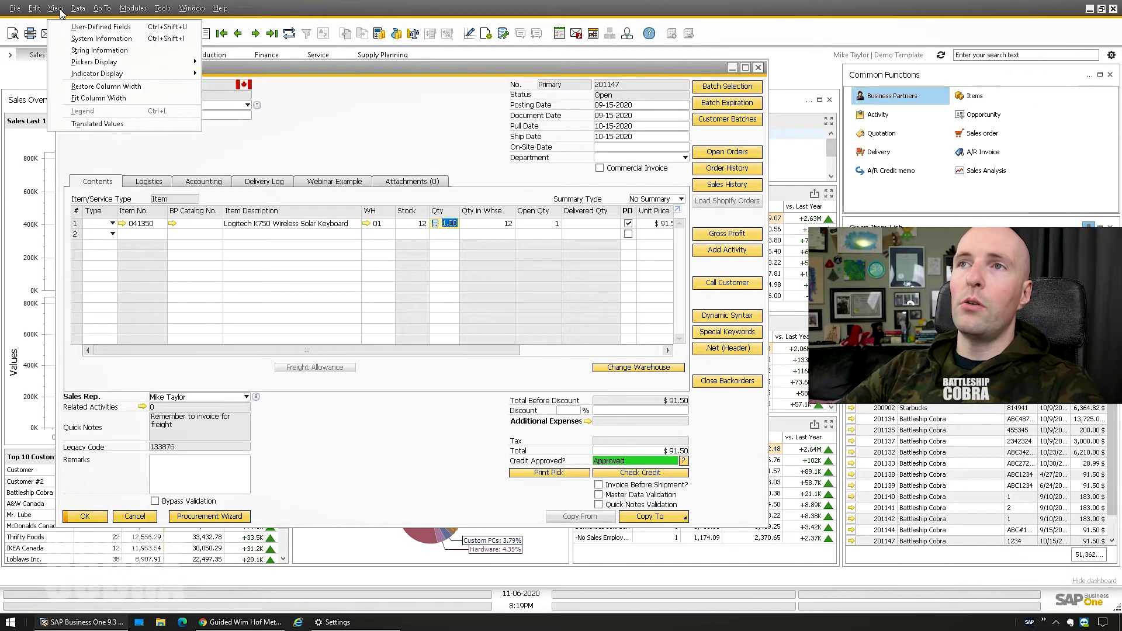
click(96, 99)
scroll(558, 260, right, 3)
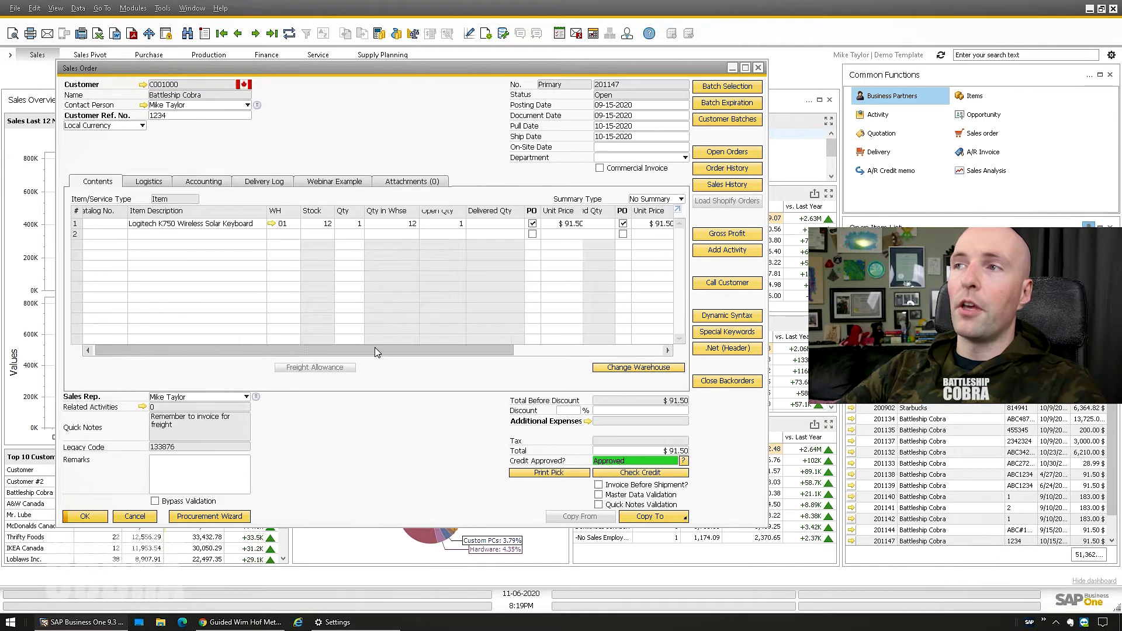
drag(452, 352, 303, 352)
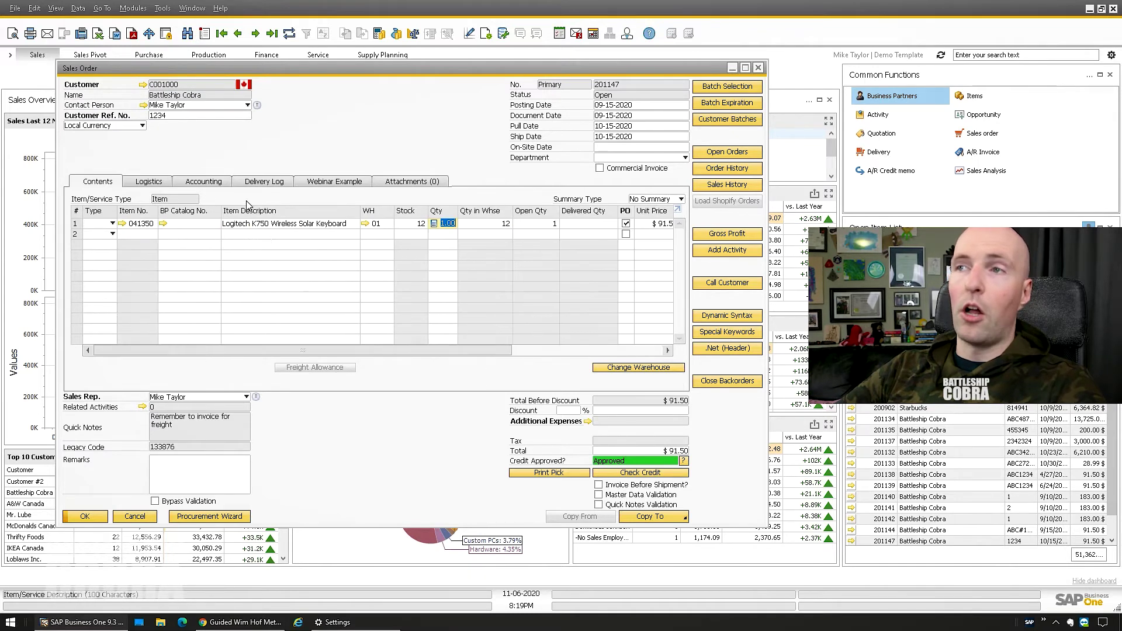
click(56, 8)
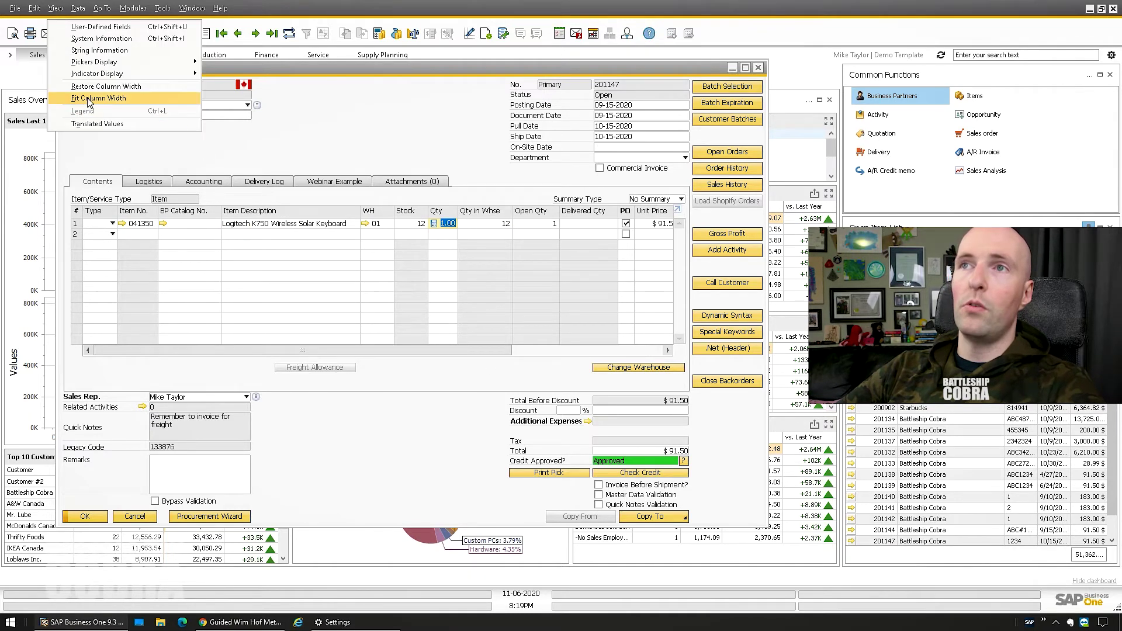
click(115, 100)
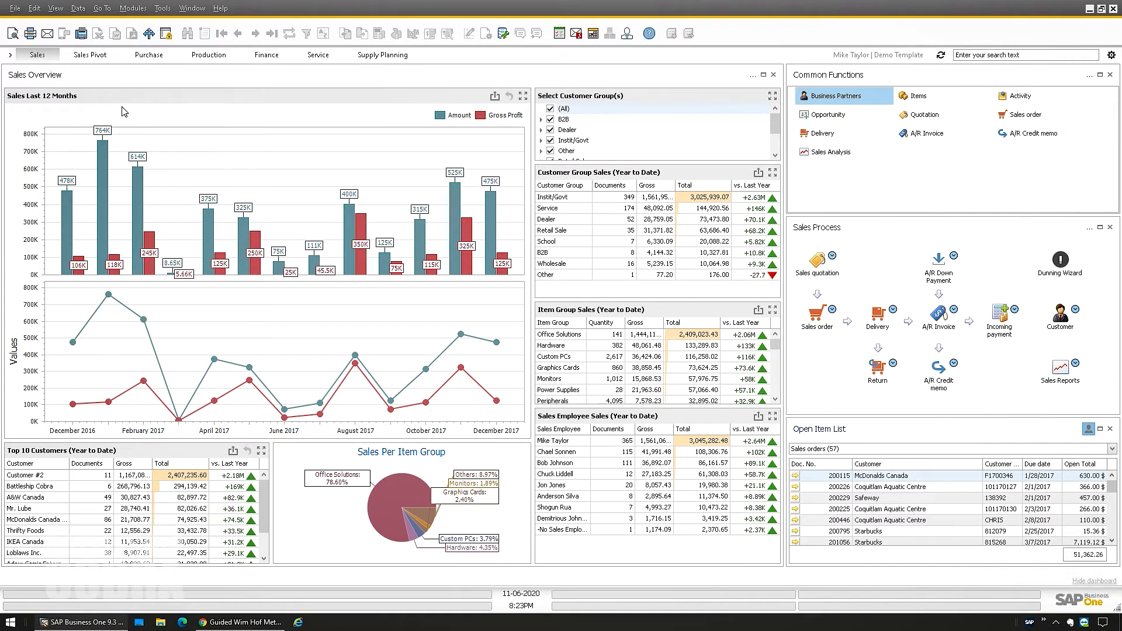
Show the Main Menu, look through the entries of the Sales - A/R module and collapse it again
click(18, 56)
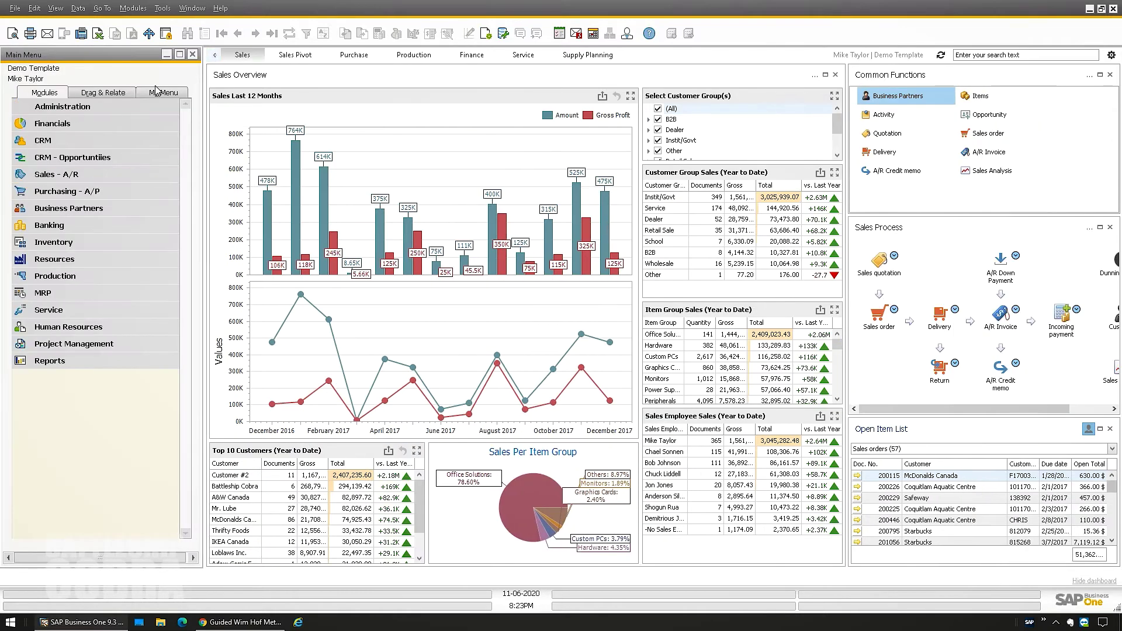
click(49, 175)
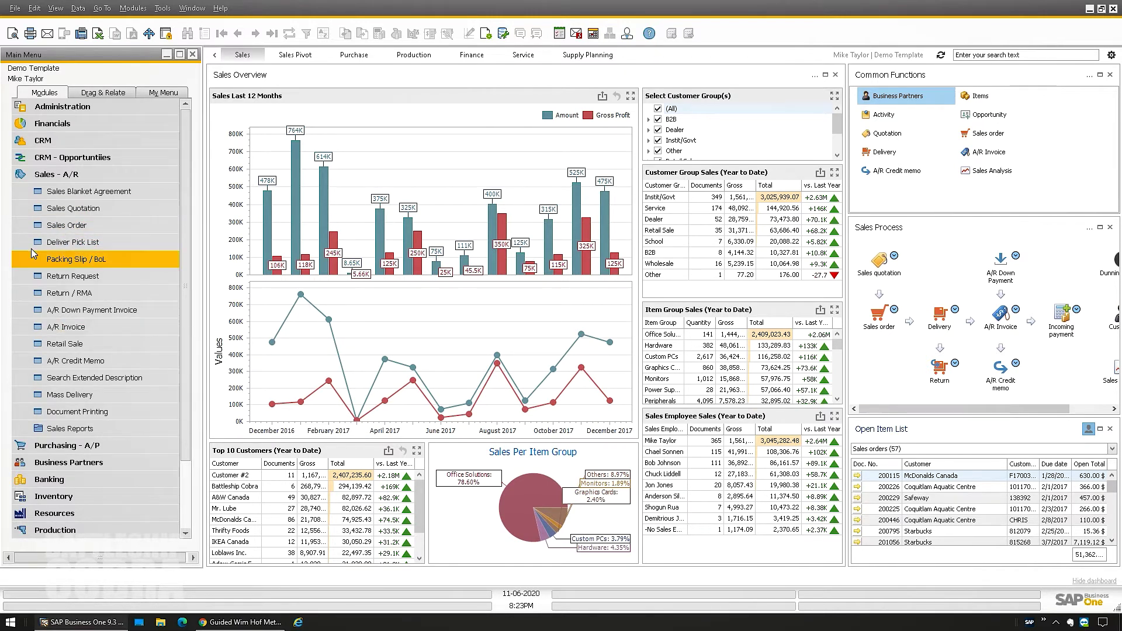
click(59, 176)
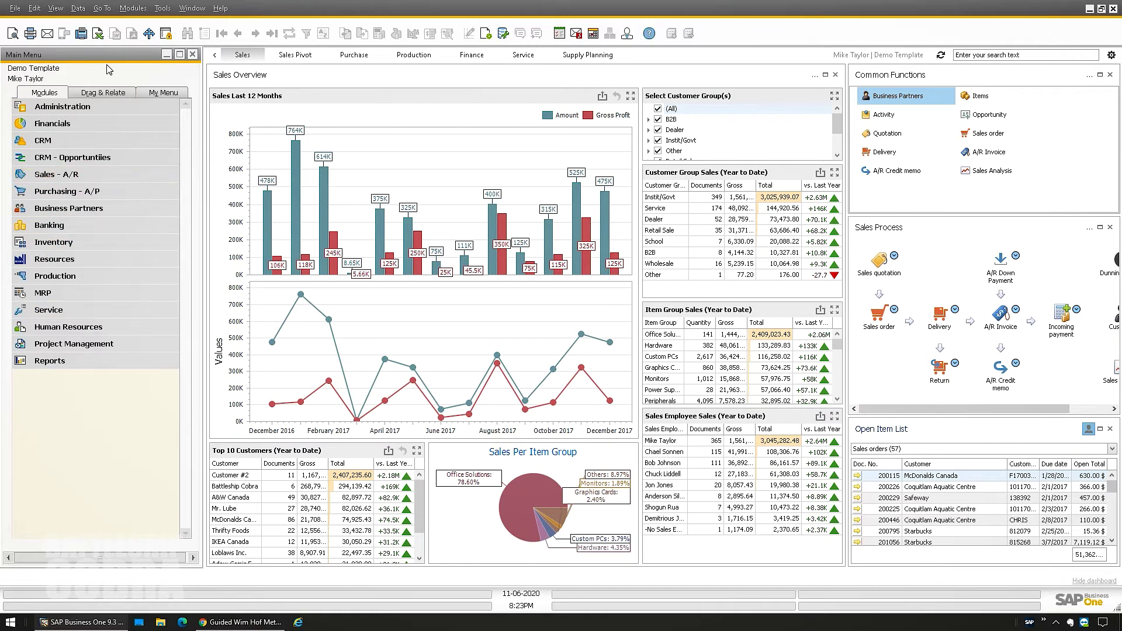
View the Main Menu's form settings, leave them without saving and hide the Main Menu
click(485, 34)
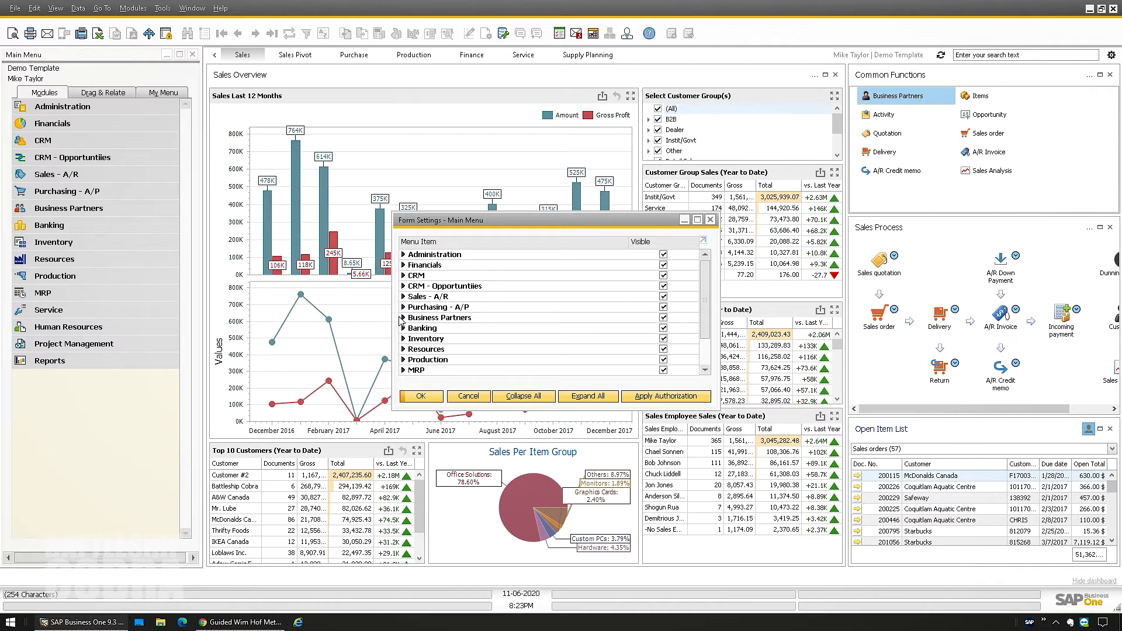
click(469, 397)
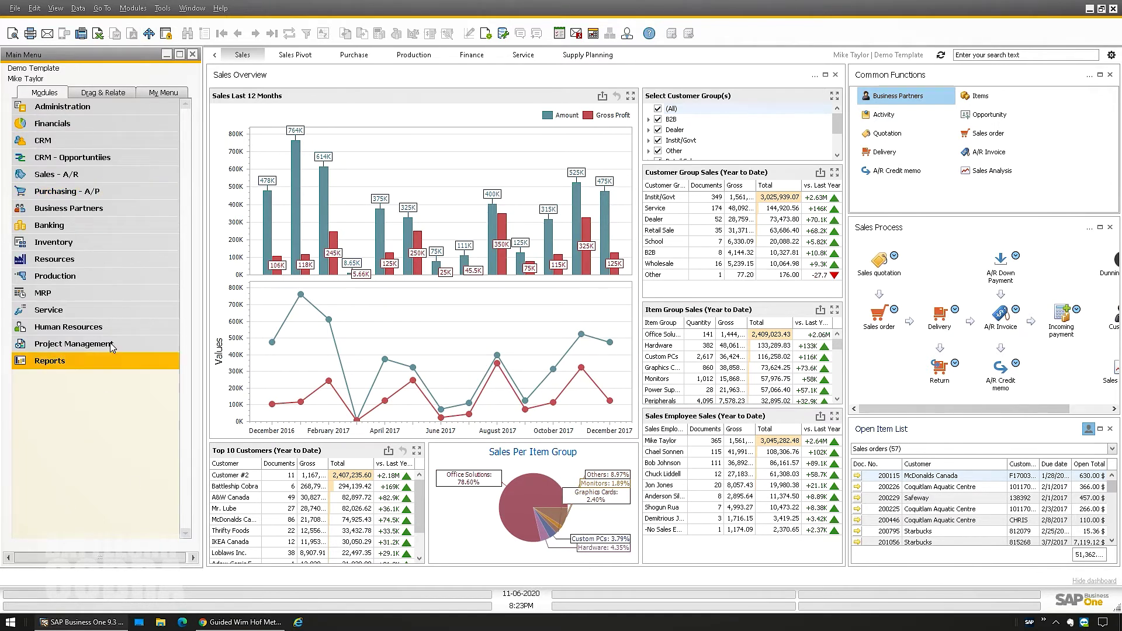
click(217, 57)
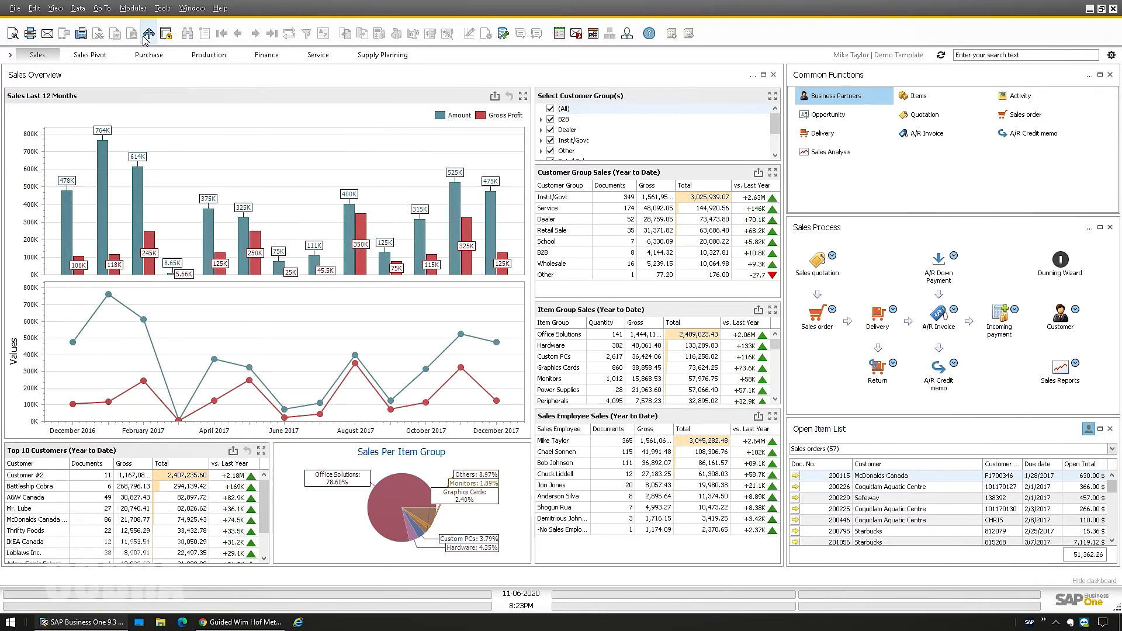
Open a blank Sales Order from the Sales - A/R module, reposition its window and widen it to show more columns
click(133, 10)
mouse_move(155, 73)
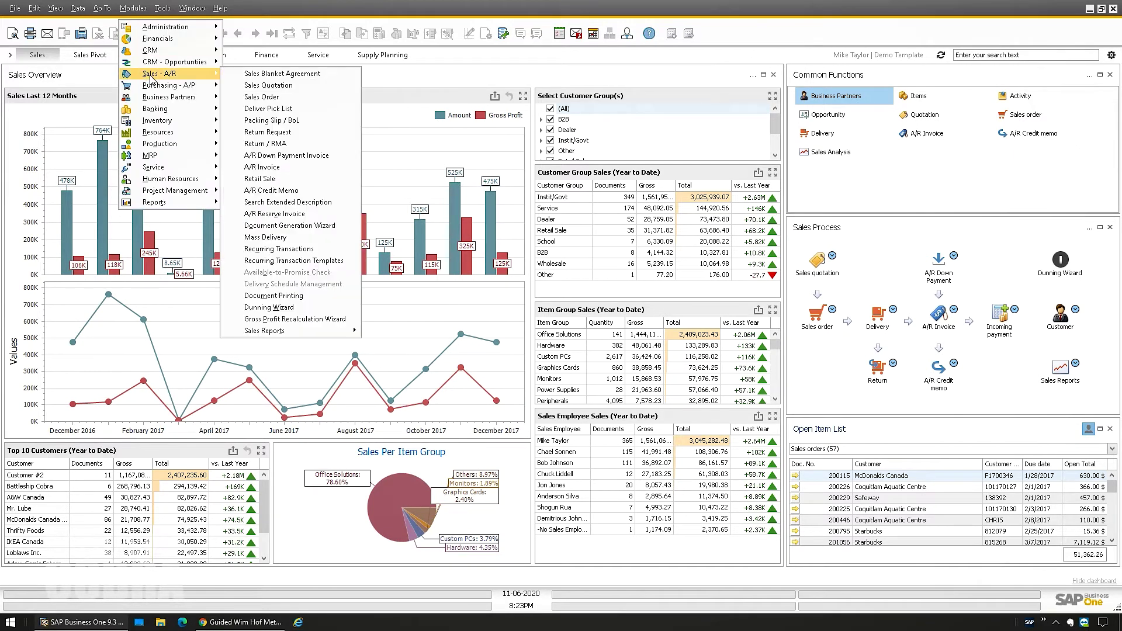
click(267, 99)
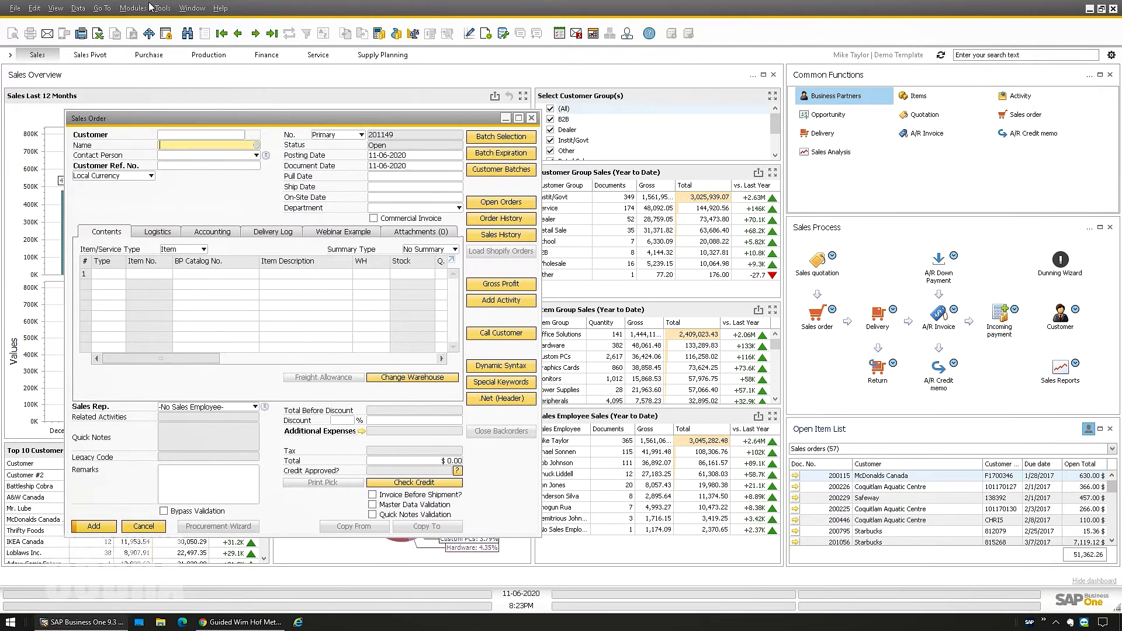
drag(263, 123, 232, 92)
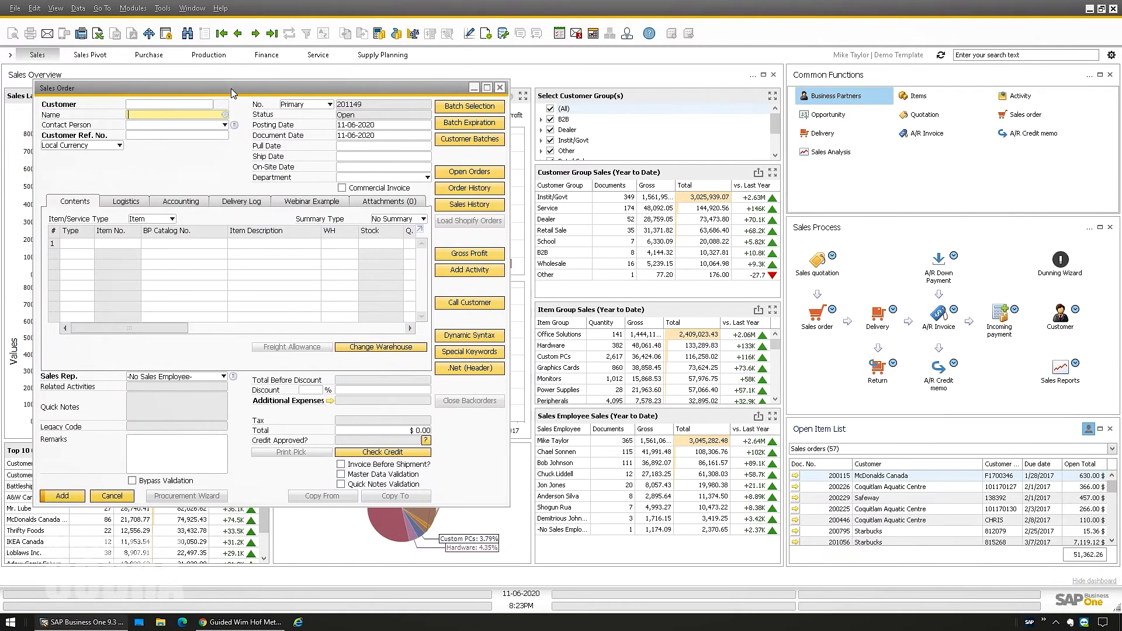
drag(513, 235, 656, 236)
drag(260, 89, 238, 82)
Look through the modules list as far as Inventory, dismiss it and close the blank Sales Order
click(125, 7)
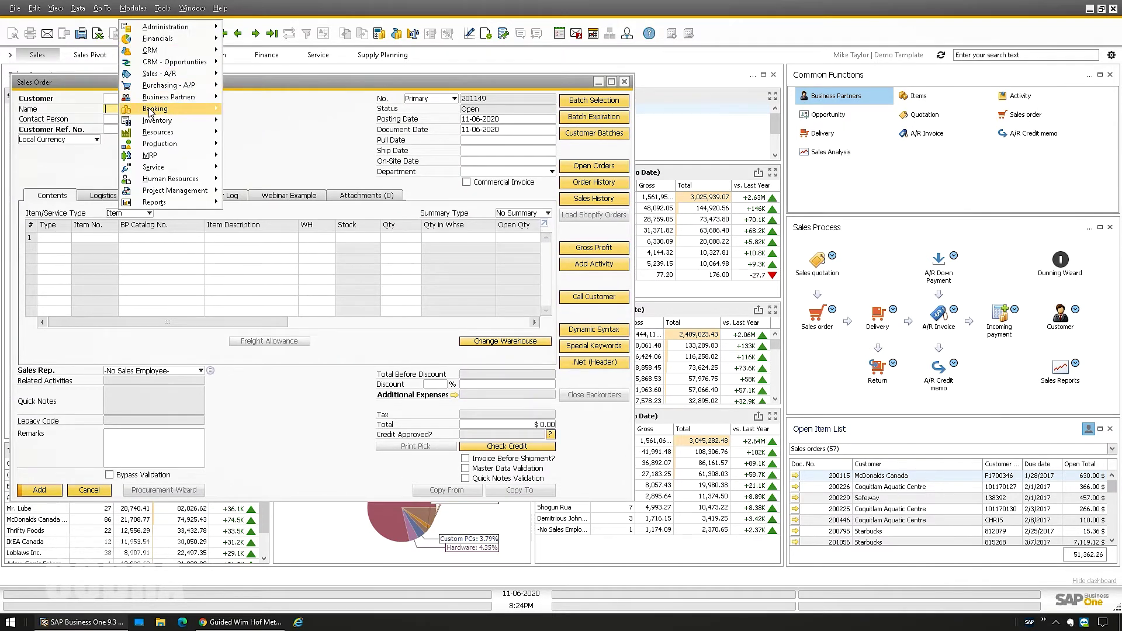
mouse_move(162, 121)
click(323, 417)
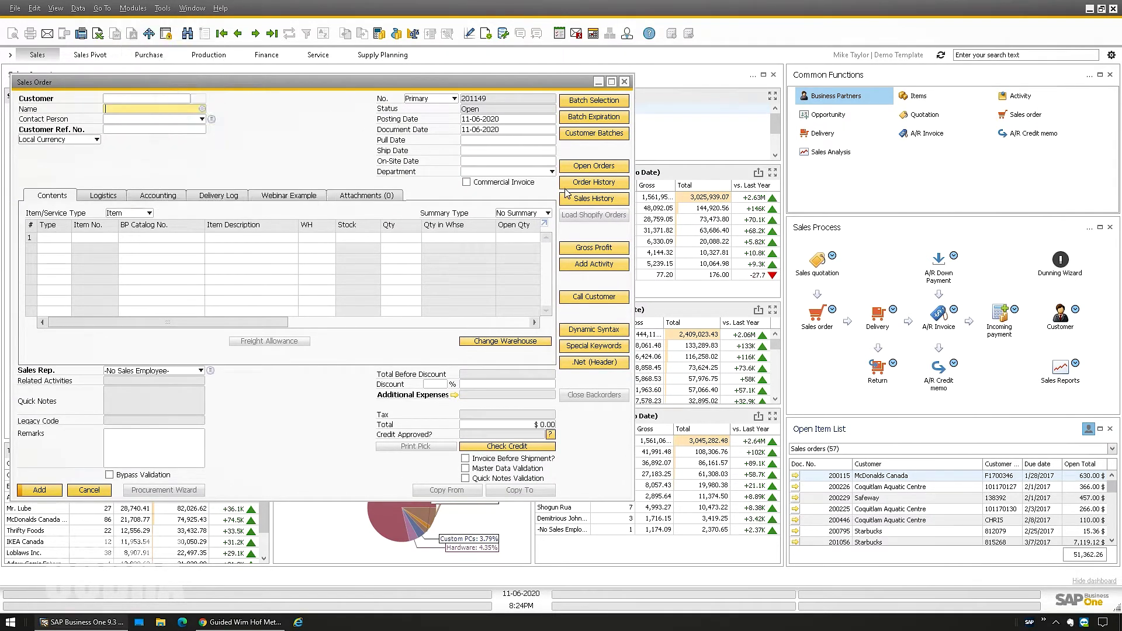
click(624, 82)
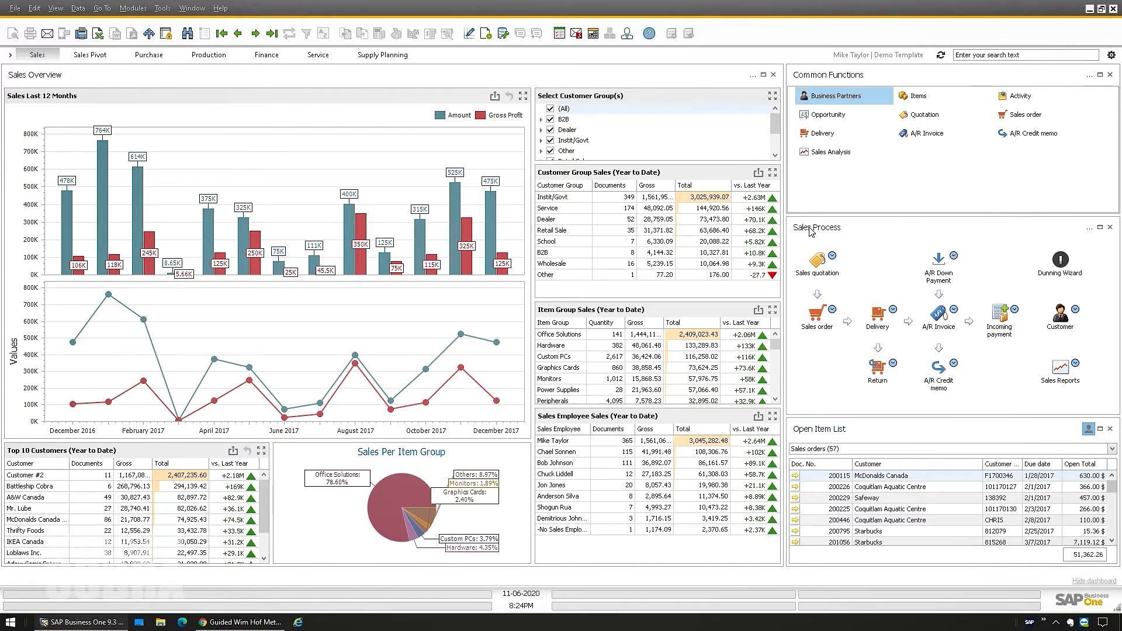
Look at the related links of A/R Down Payment, Sales quotation, Sales order and A/R Invoice in the Sales Process widget
click(953, 256)
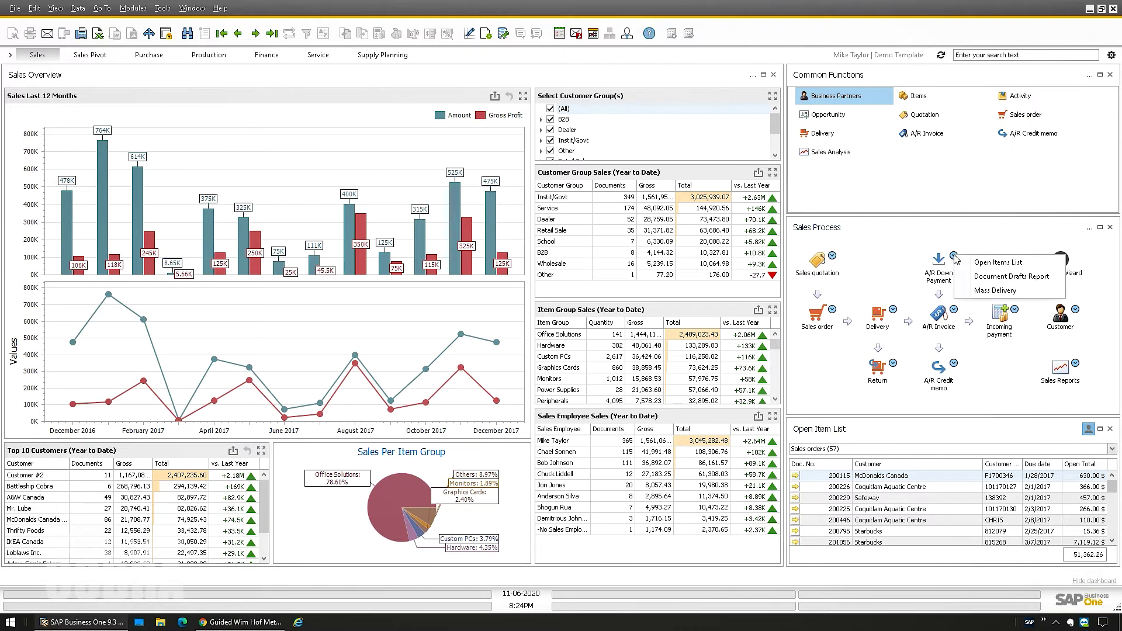
click(831, 255)
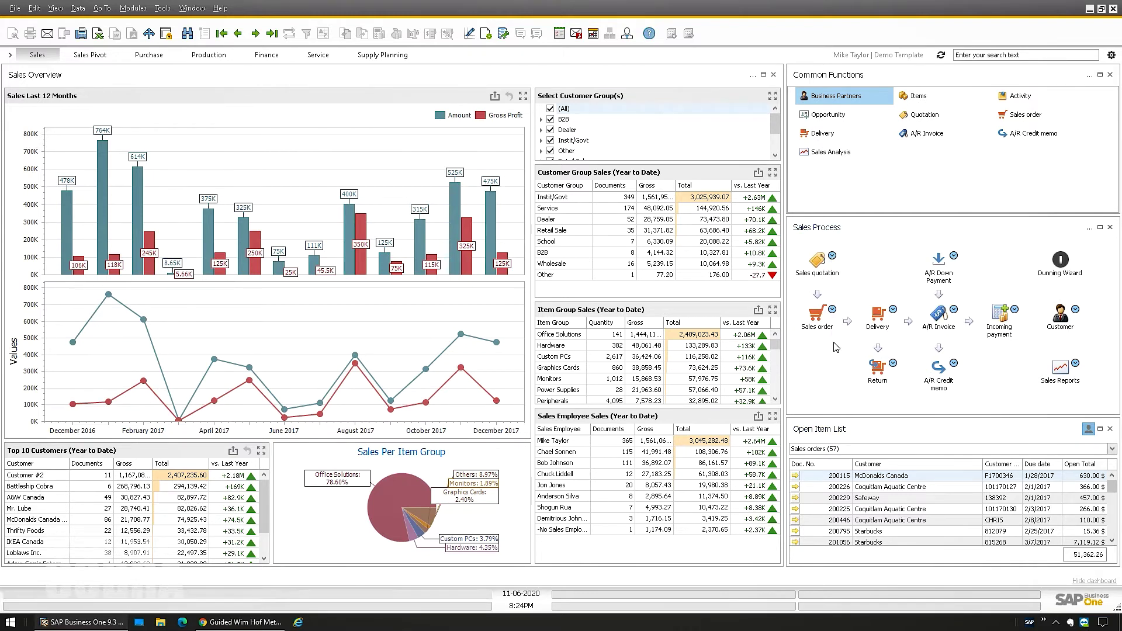
click(833, 310)
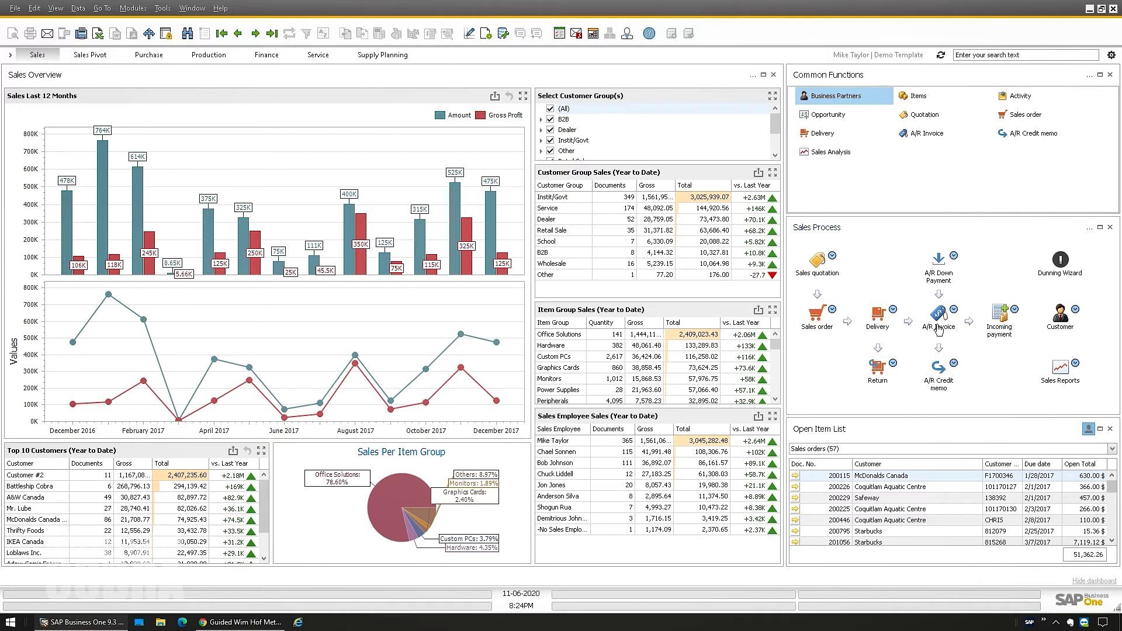
click(954, 310)
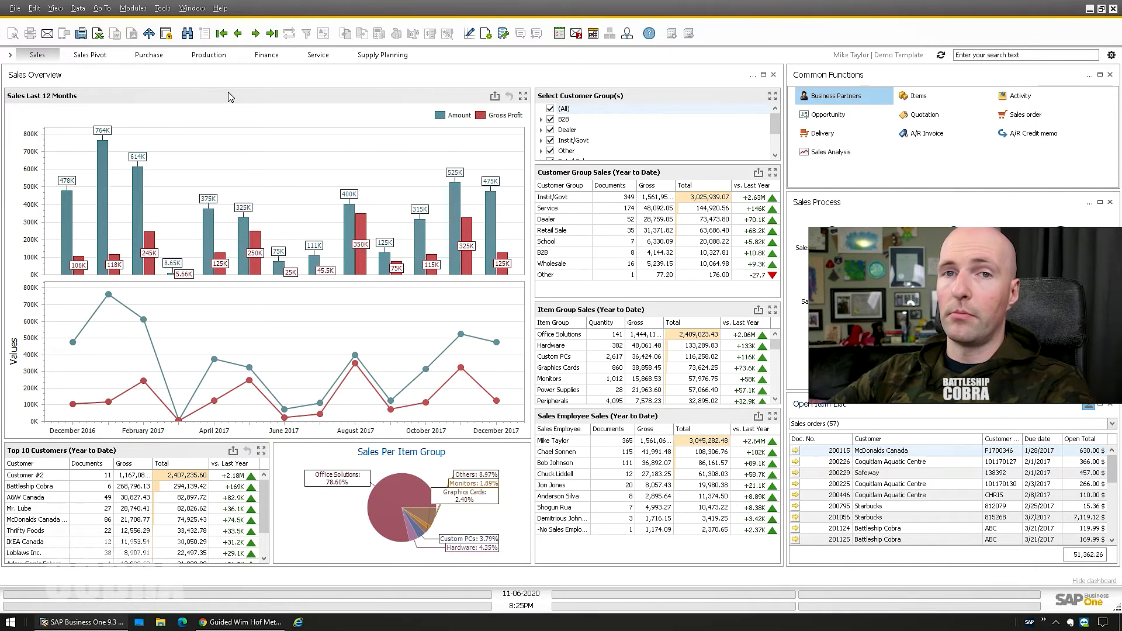
Open a blank Sales Order, open the business partner list from its customer name and try searching for "natt;er", then clear the search
key(ctrl+o)
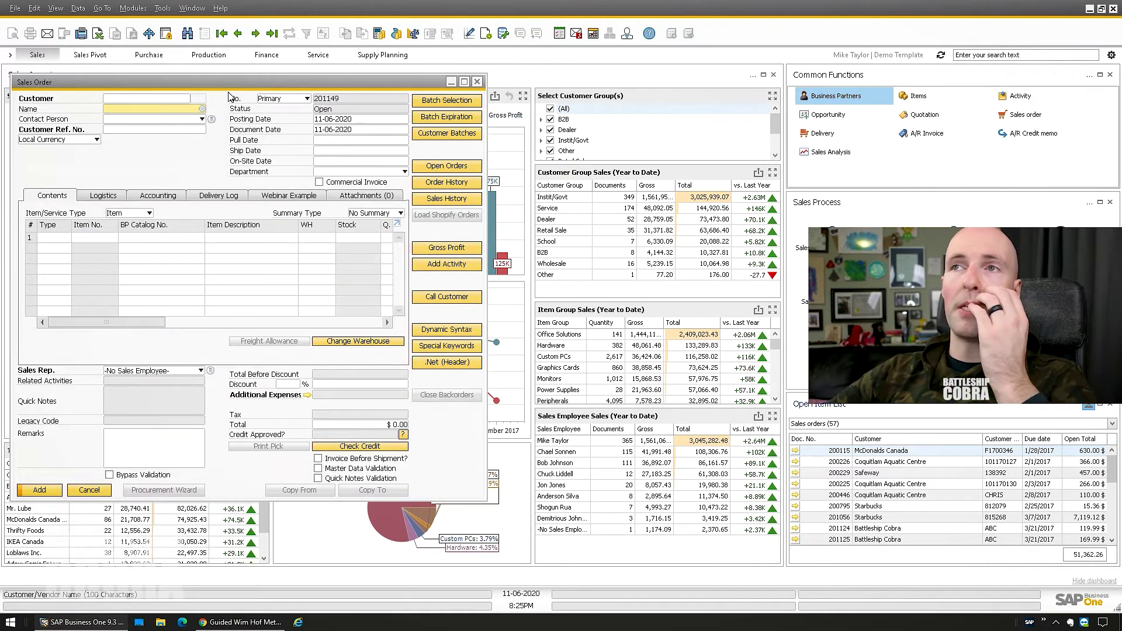
click(202, 110)
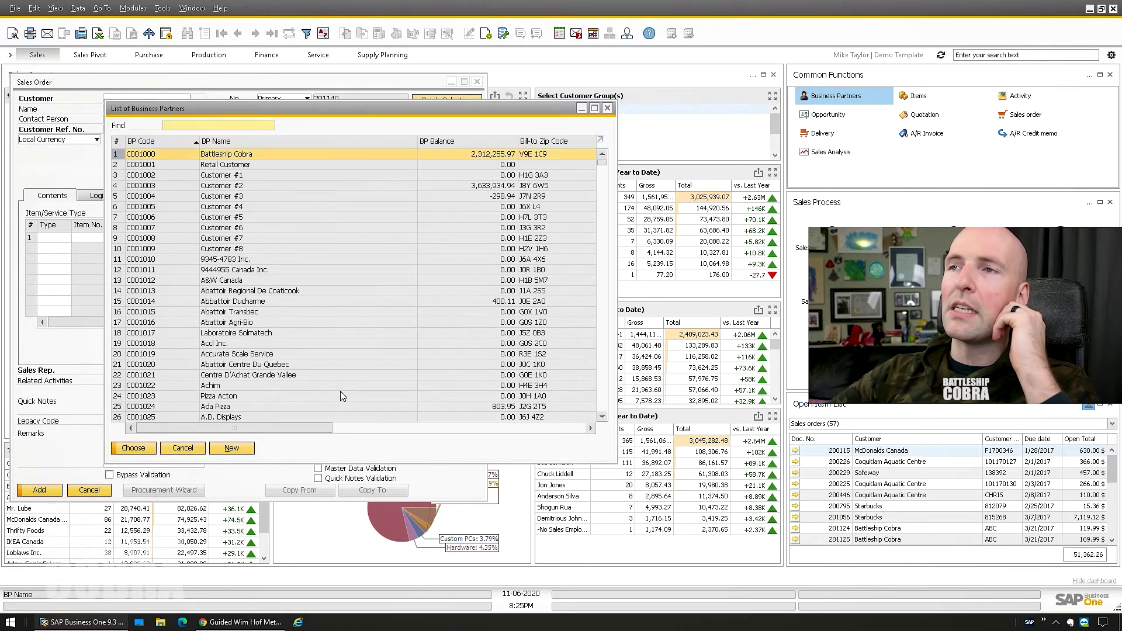
text(natt;er)
key(BackSpace)
key(BackSpace)
key(BackSpace)
key(BackSpace)
key(BackSpace)
key(BackSpace)
key(BackSpace)
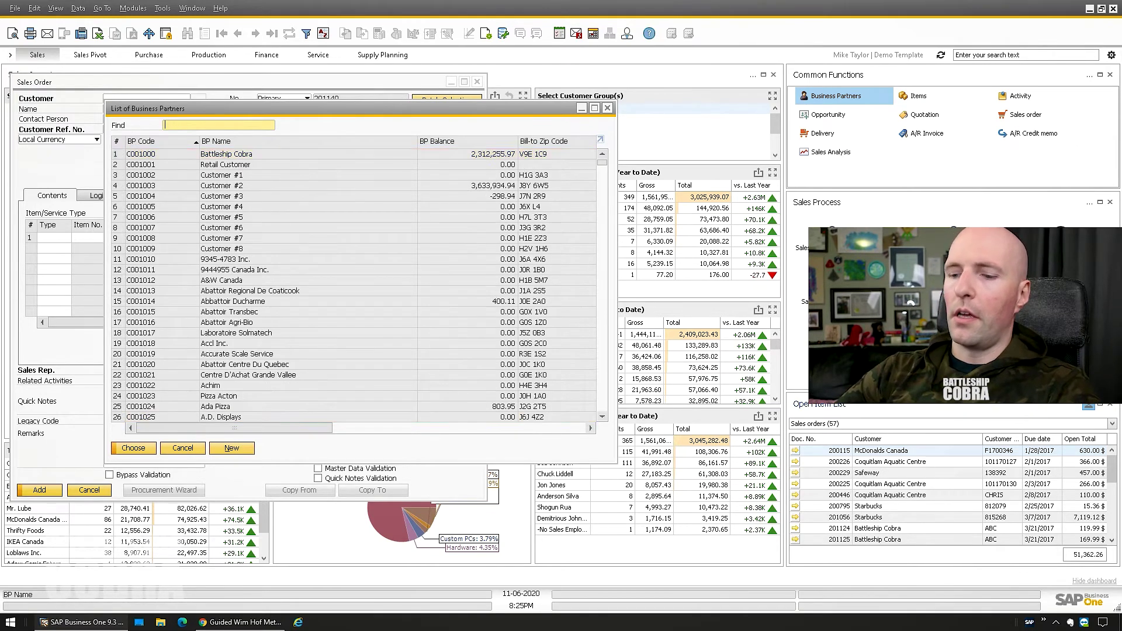
key(BackSpace)
key(BackSpace)
key(BackSpace)
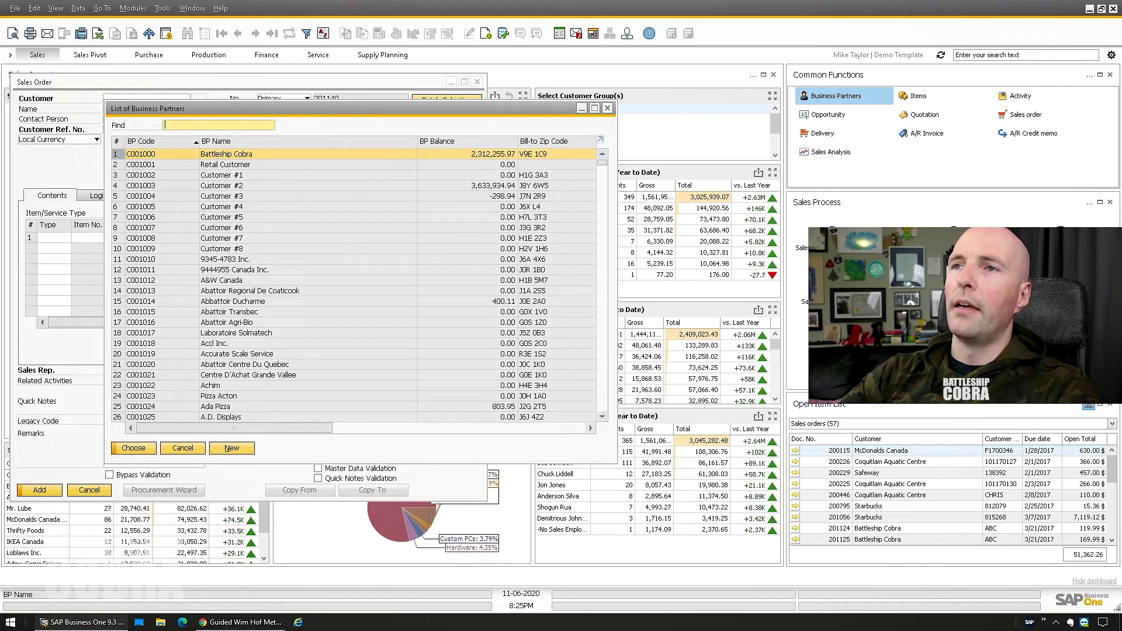
Search the business partner list for "posieiew", clear the search and leave the list without choosing a customer
text(posieiew)
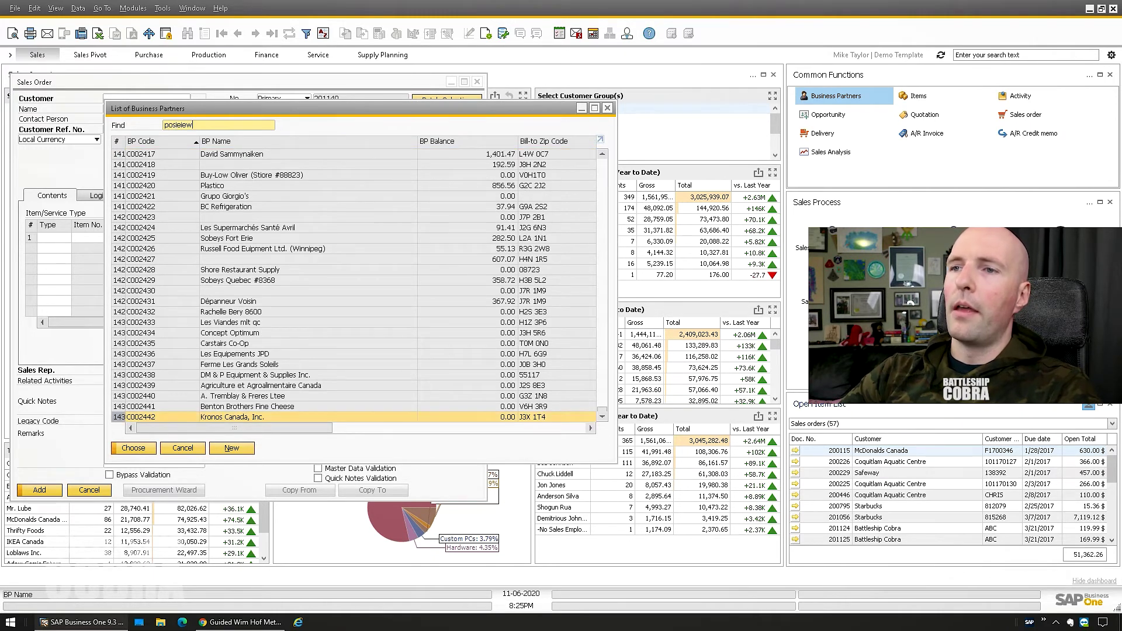
key(BackSpace)
key(BackSpace)
key(BackSpace)
key(BackSpace)
key(BackSpace)
key(BackSpace)
key(BackSpace)
key(BackSpace)
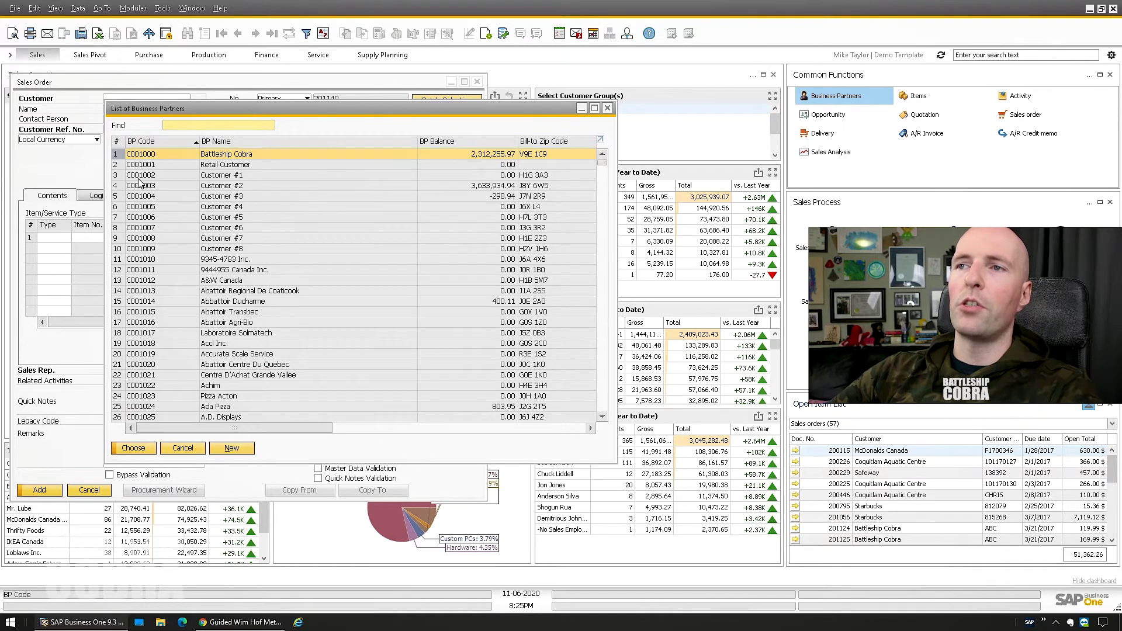
click(230, 238)
scroll(247, 343, down, 1)
scroll(248, 343, up, 1)
click(183, 448)
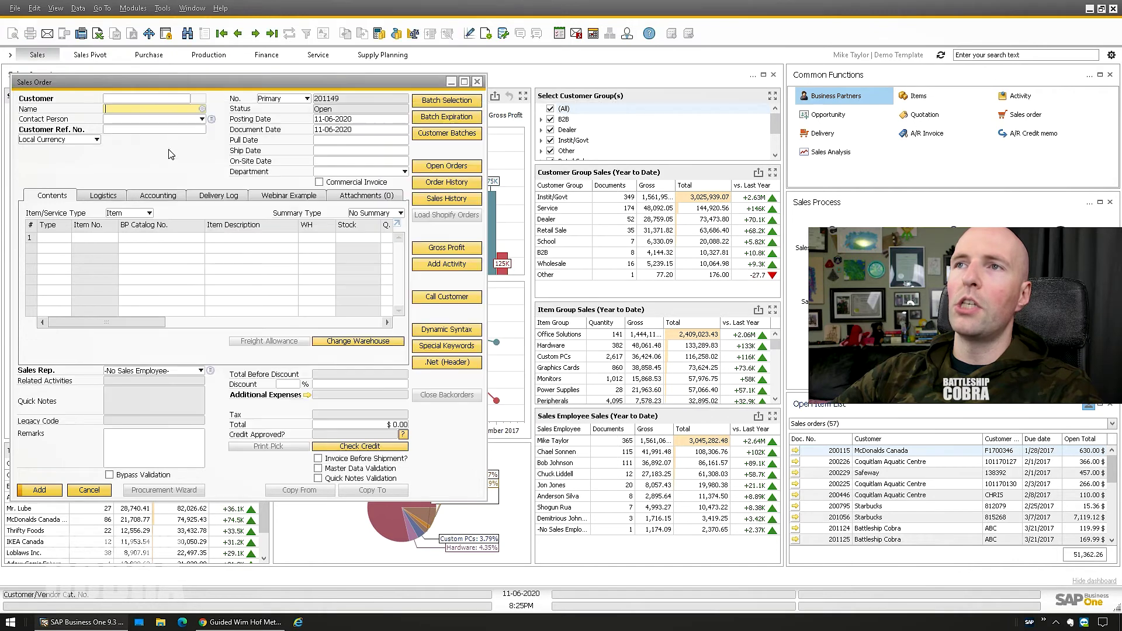
Set the Sales Order's customer to Battleship Cobra by looking up "battle" in the name, and acknowledge the customer message
text(battle)
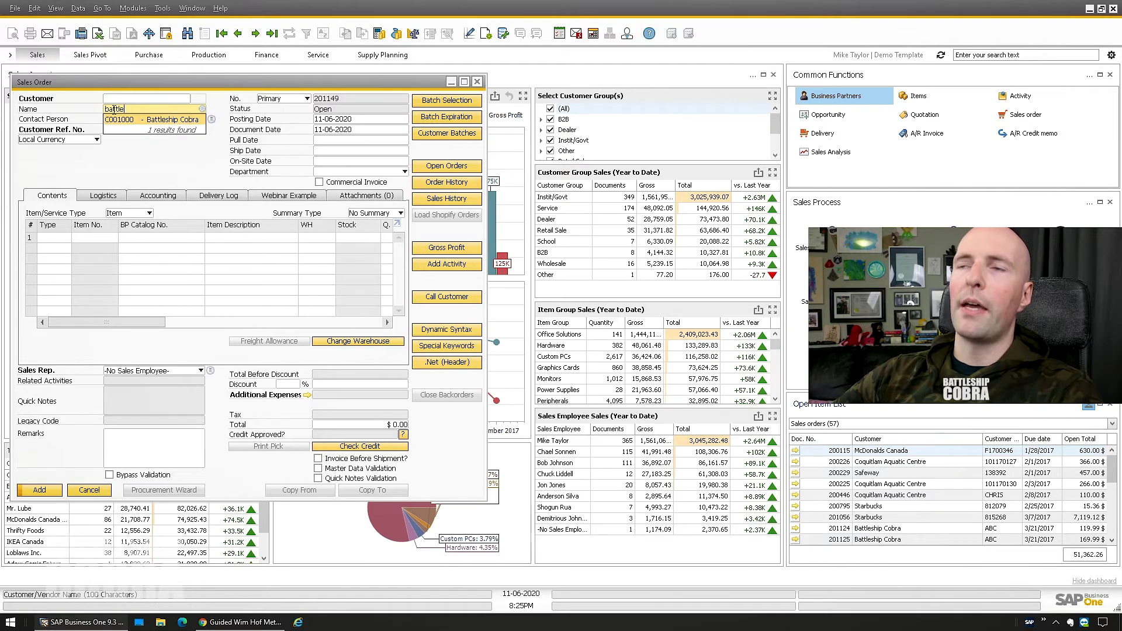
click(116, 119)
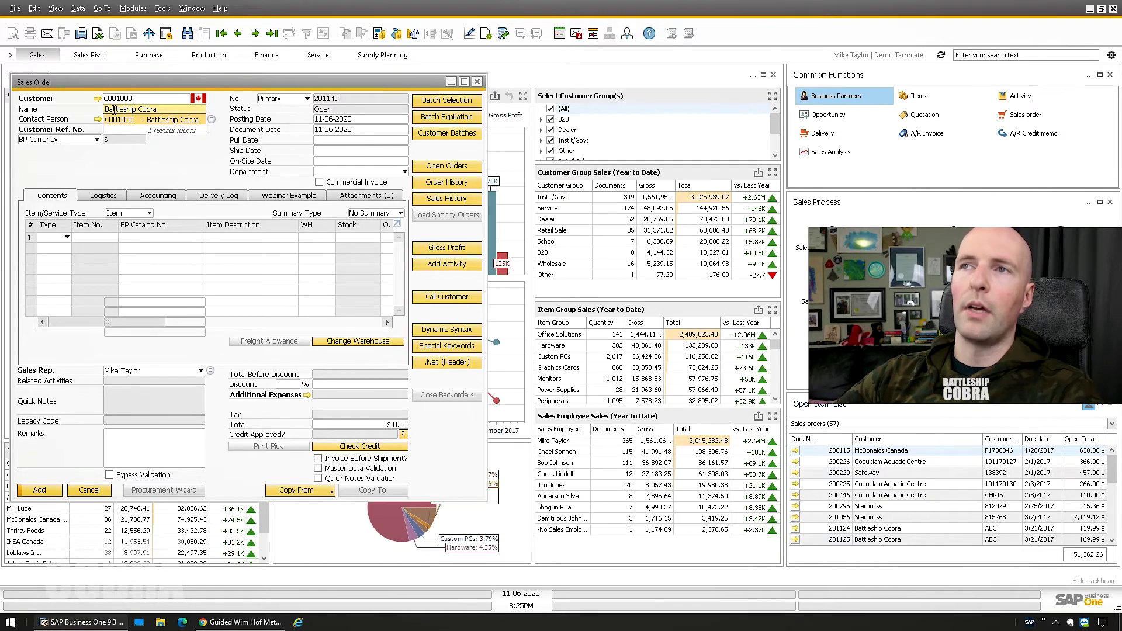
click(113, 111)
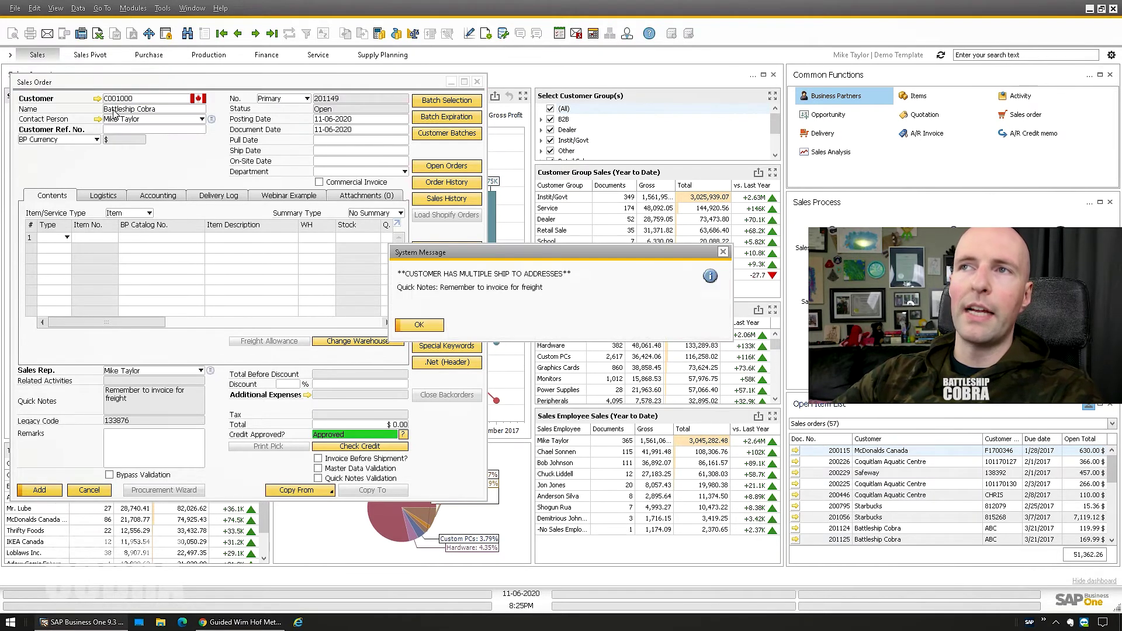
click(417, 327)
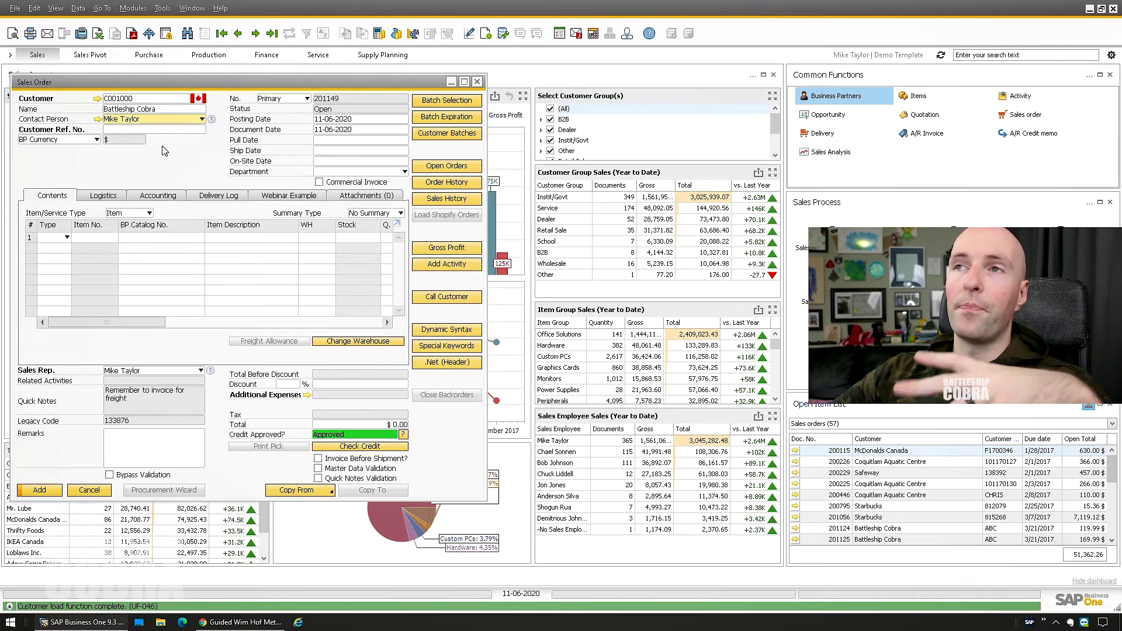
drag(106, 109, 161, 109)
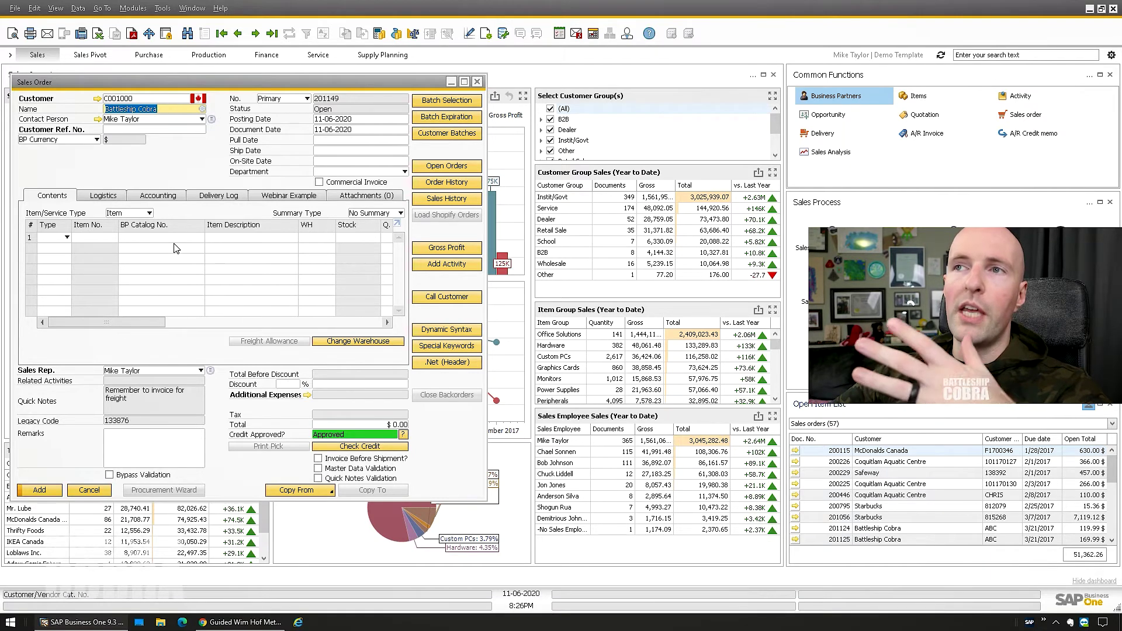
Look up "keyboard" as the first line's item description and add item 041350, the Logitech K750 Wireless Solar Keyboard
click(244, 238)
text(keyboard)
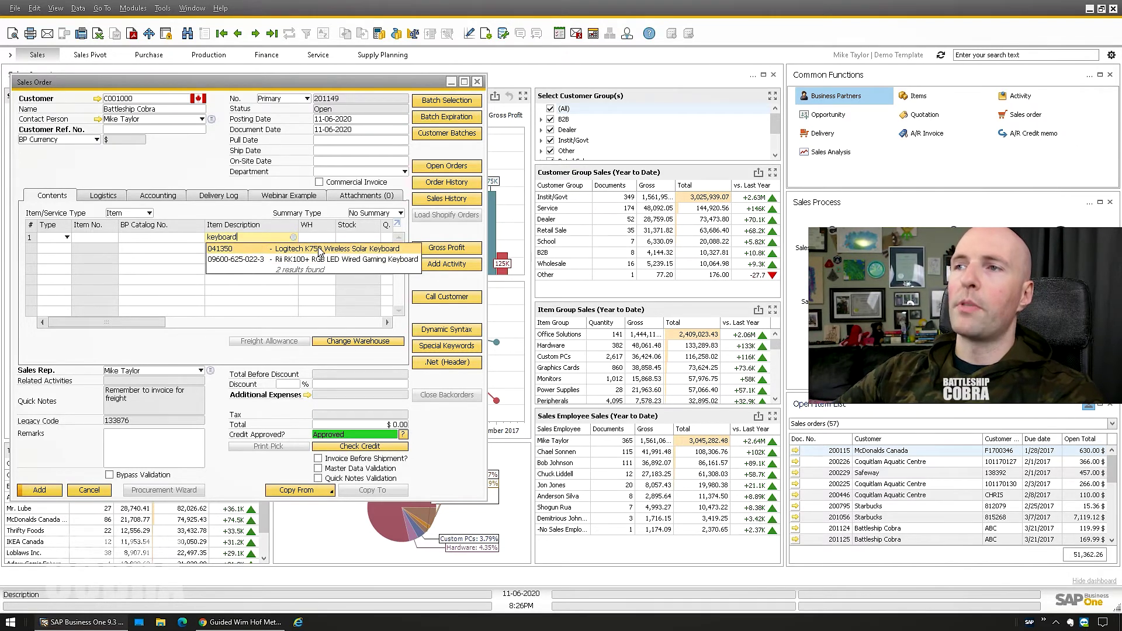
click(302, 250)
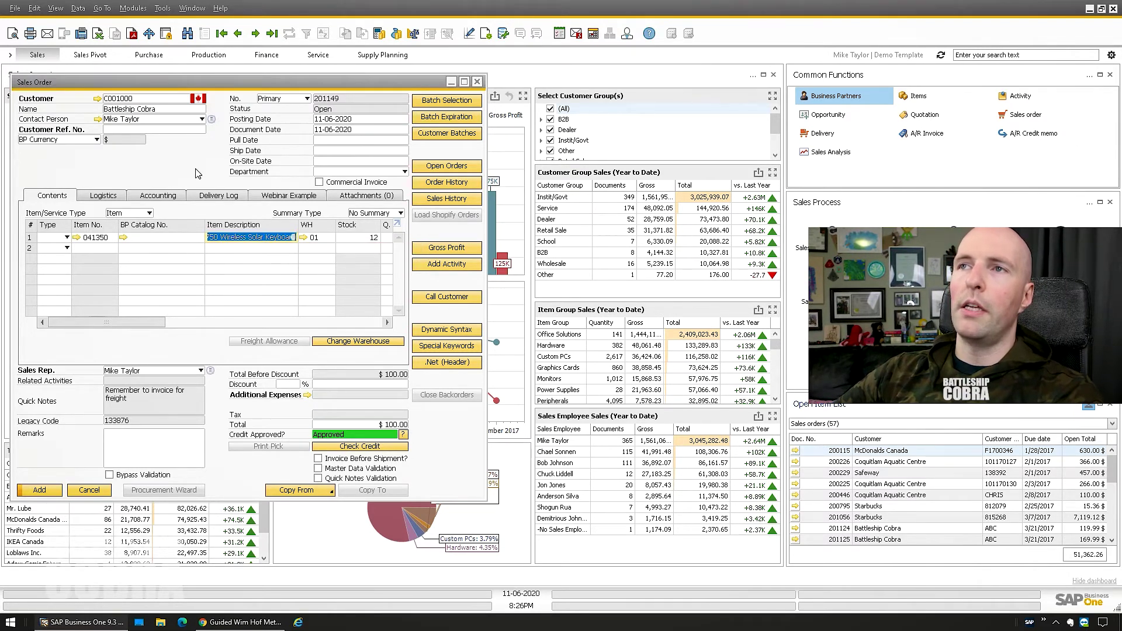
Re-enter the Sales Order's customer name with the partial name "battle" and answer the prompt
click(164, 112)
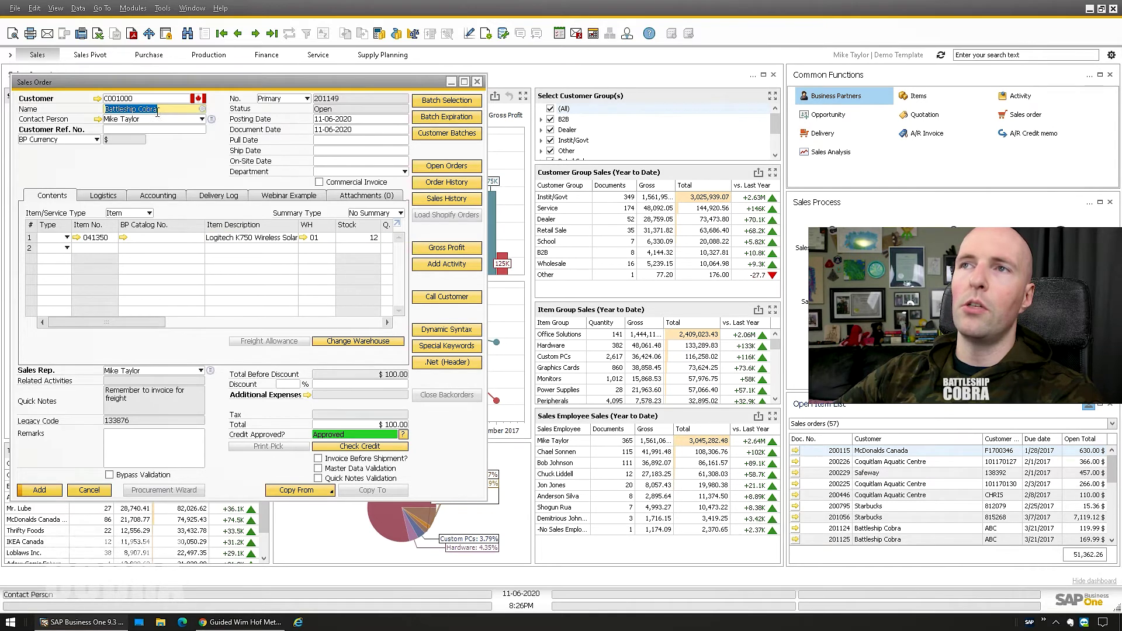
text(battle)
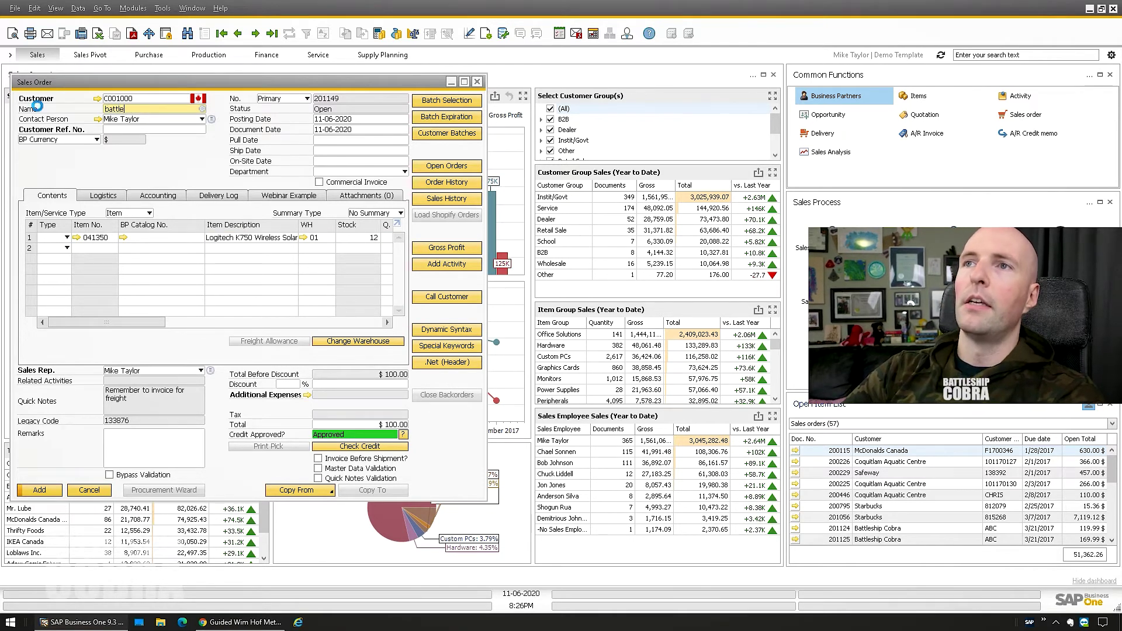
key(Tab)
click(410, 344)
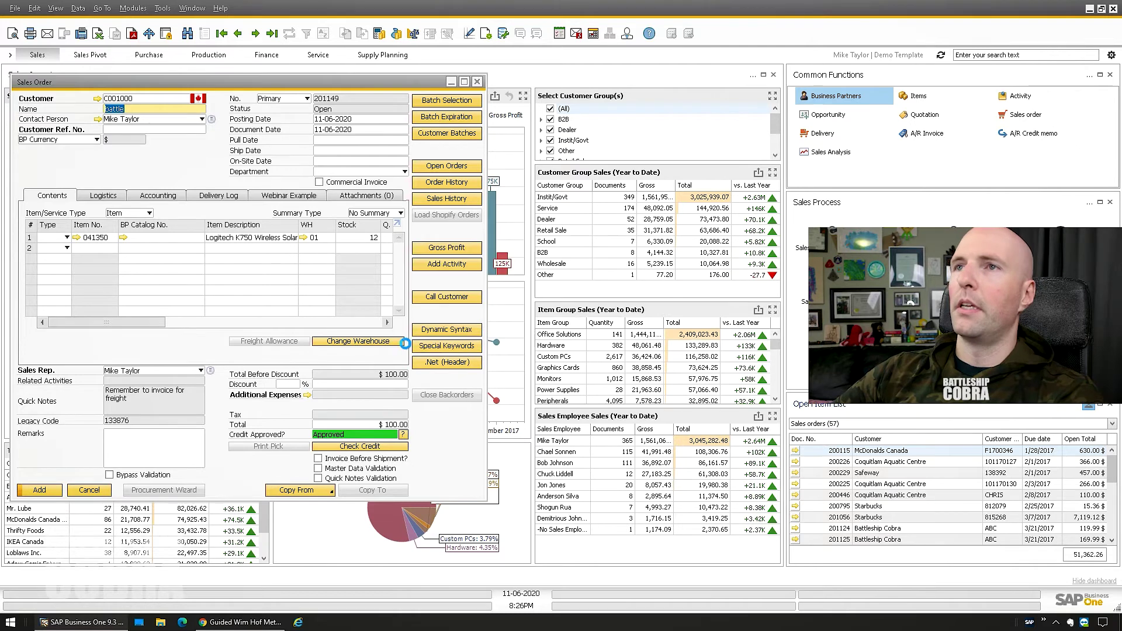
click(165, 109)
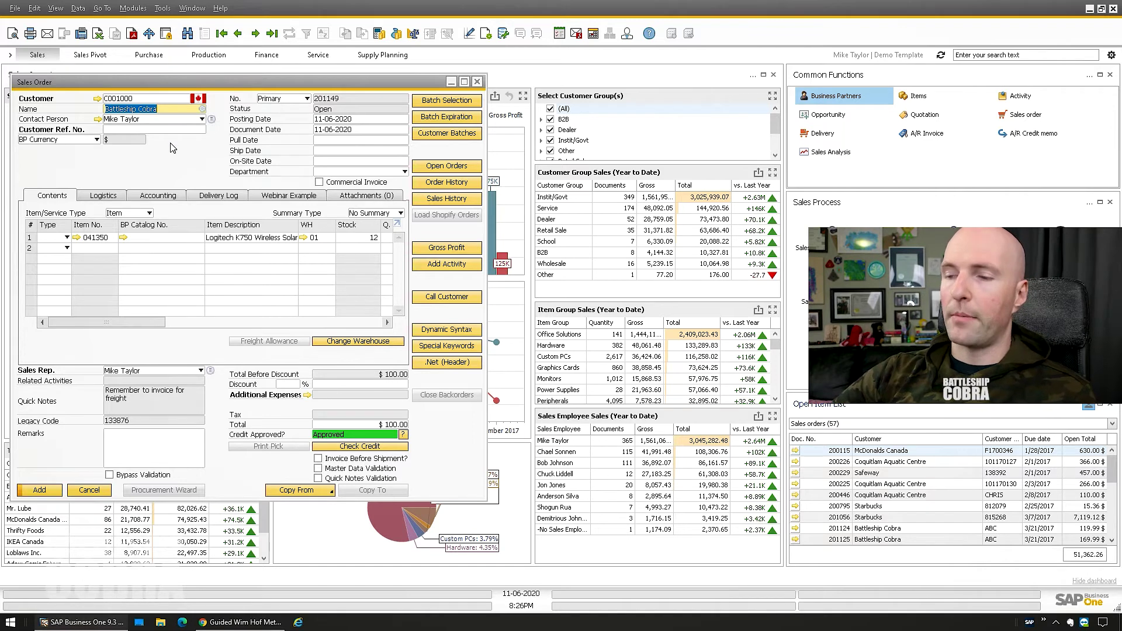
Clear the customer name, open the business partner list's form settings and set the first field to BP Owner
key(Delete)
click(202, 109)
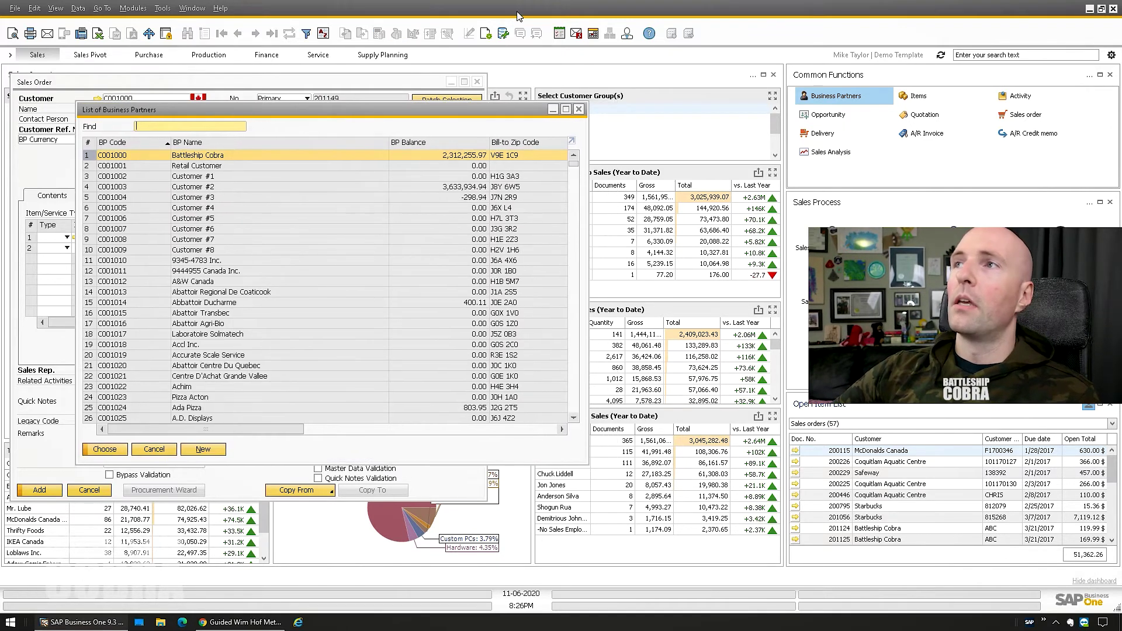
click(486, 34)
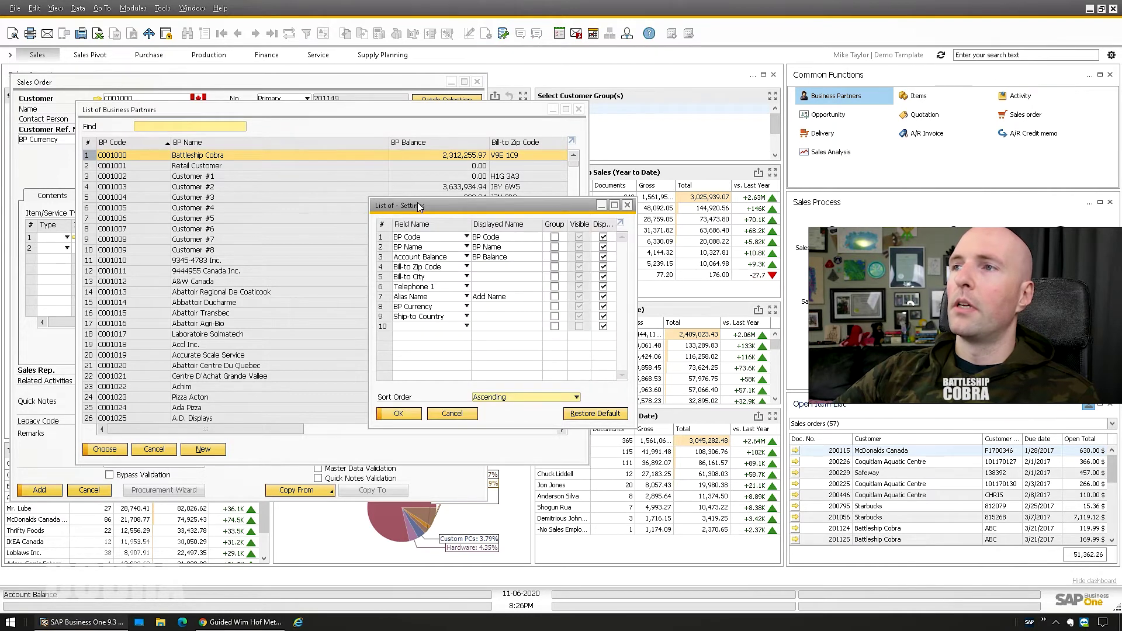
click(466, 237)
click(416, 263)
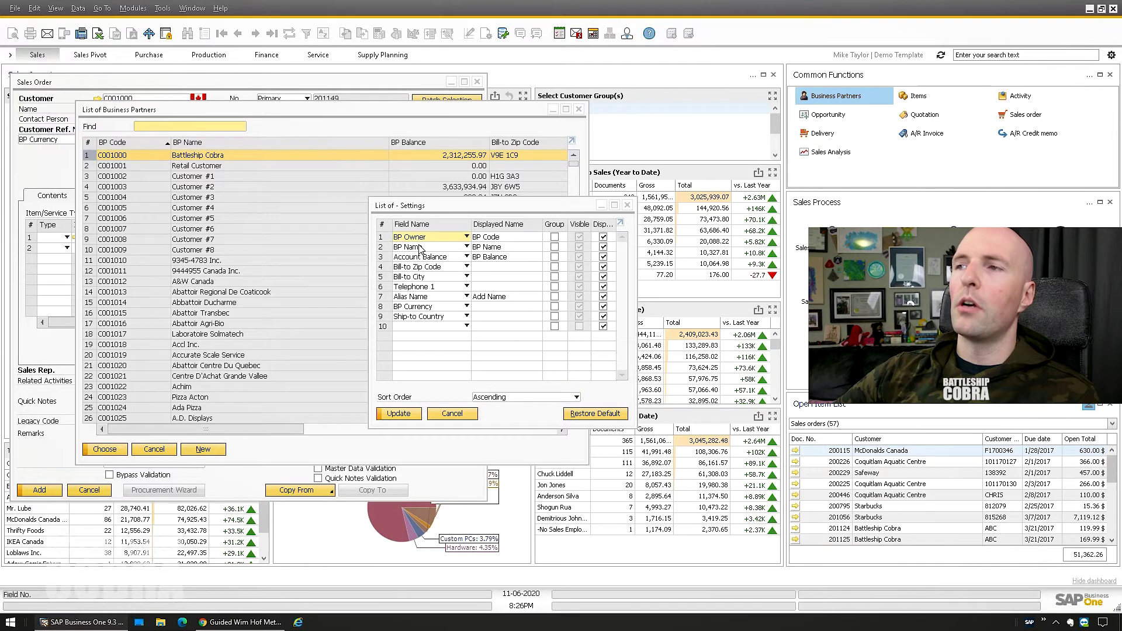
Set the list's second field to BP Code and its first field to BP Name
click(418, 248)
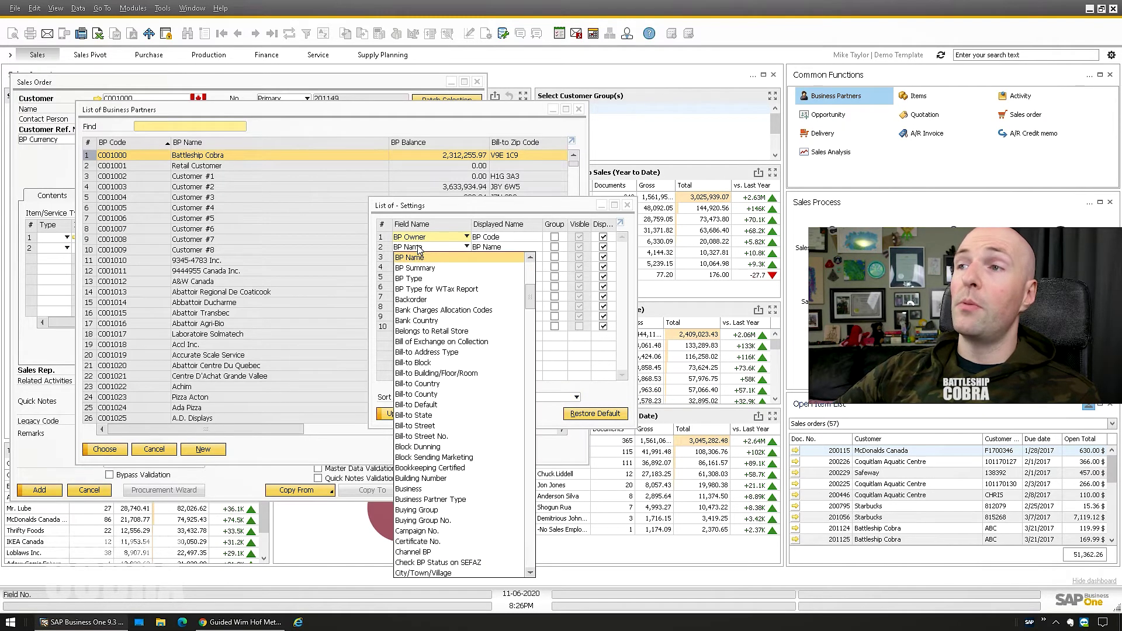
scroll(418, 281, up, 2)
click(417, 289)
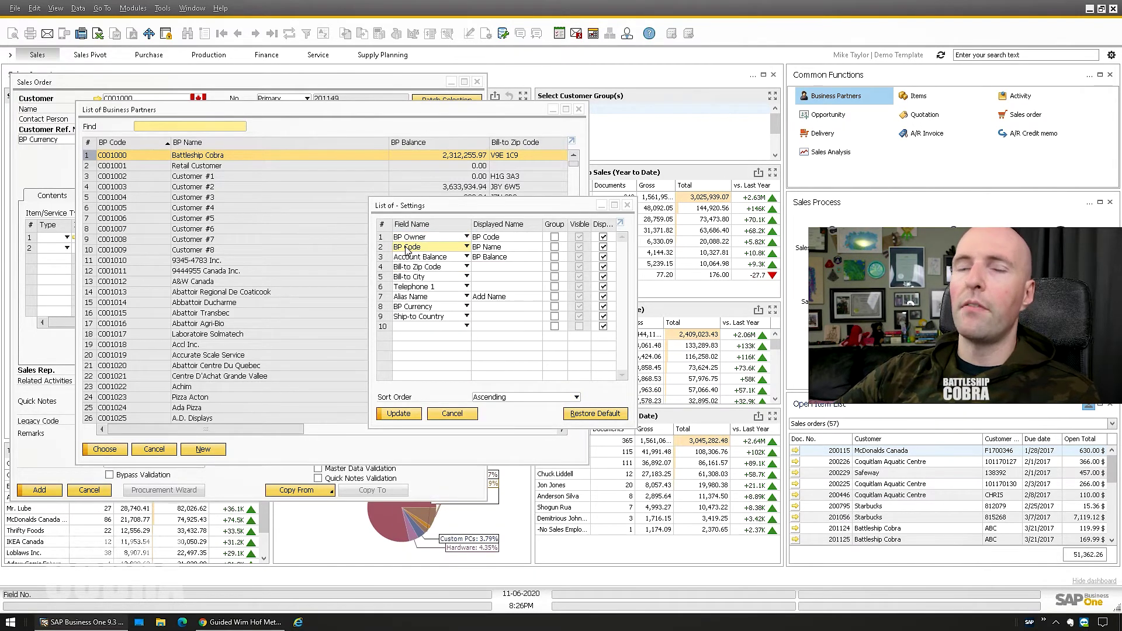
click(458, 240)
scroll(420, 292, up, 2)
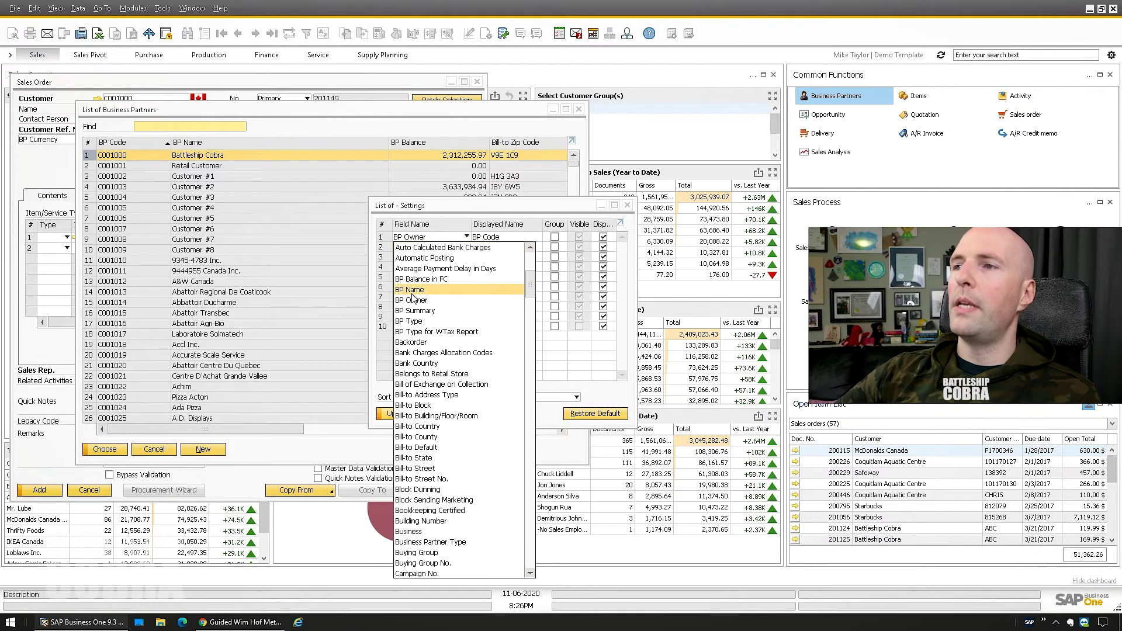
click(415, 292)
Swap the displayed names to BP Name in row 1 and BP Code in row 2, save the settings and close the list
click(537, 246)
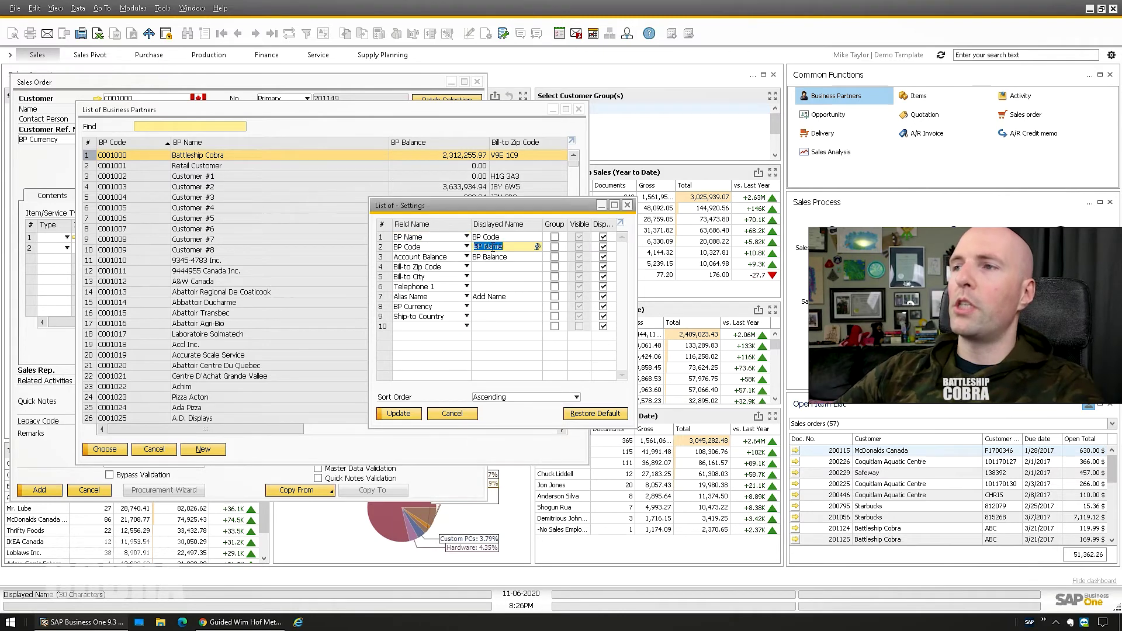
key(BackSpace)
click(512, 236)
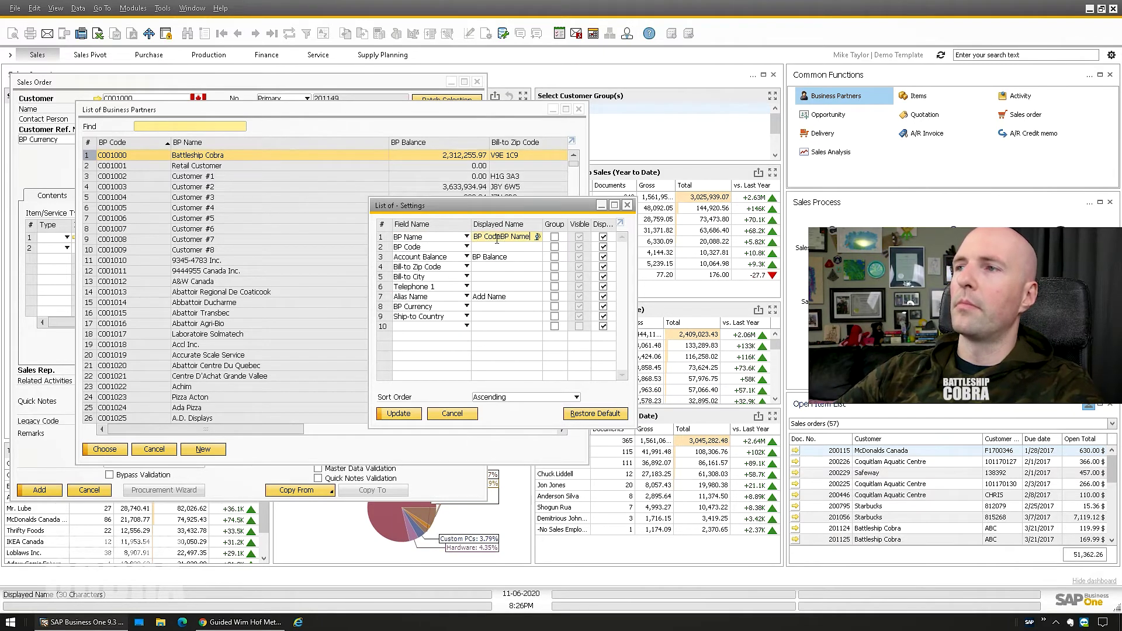
drag(500, 236, 474, 236)
key(ctrl+x)
click(490, 247)
key(ctrl+v)
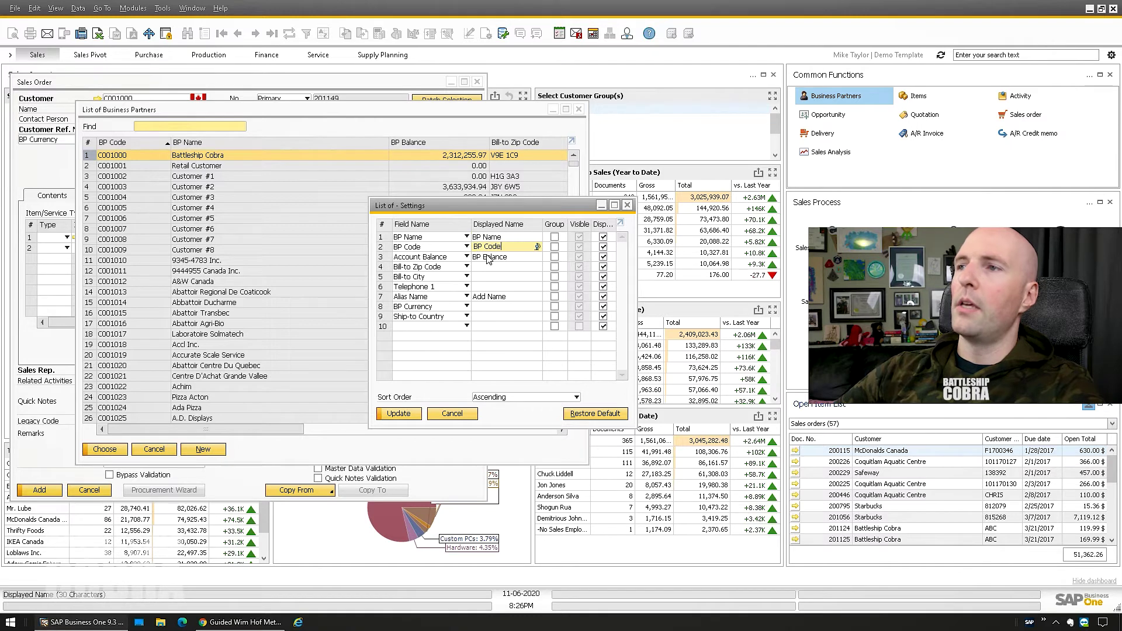
click(396, 416)
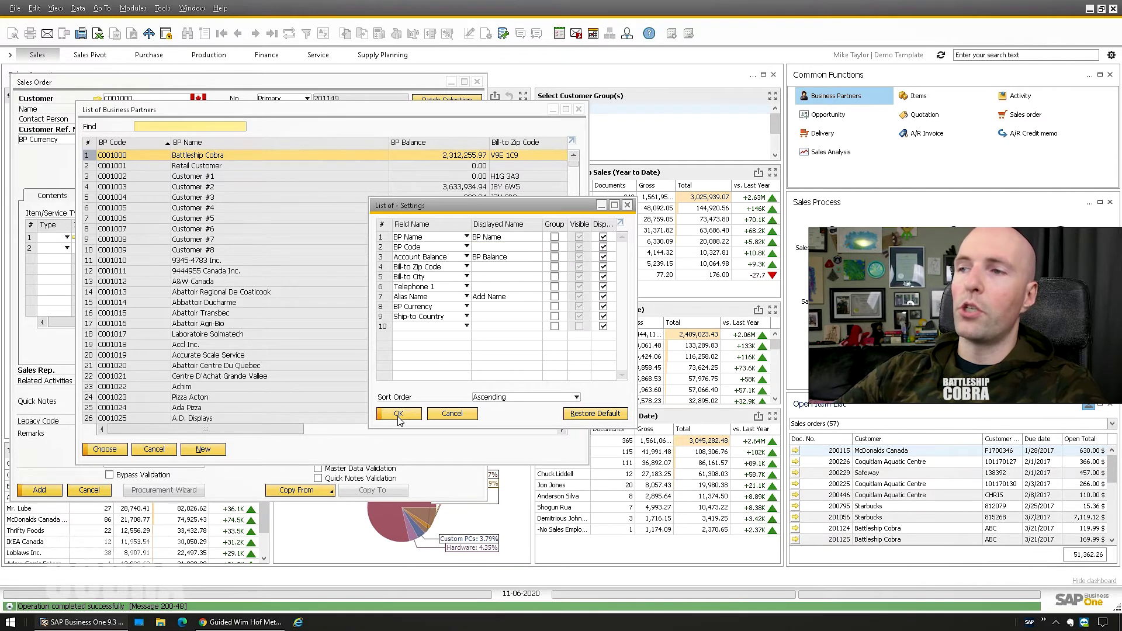
click(154, 451)
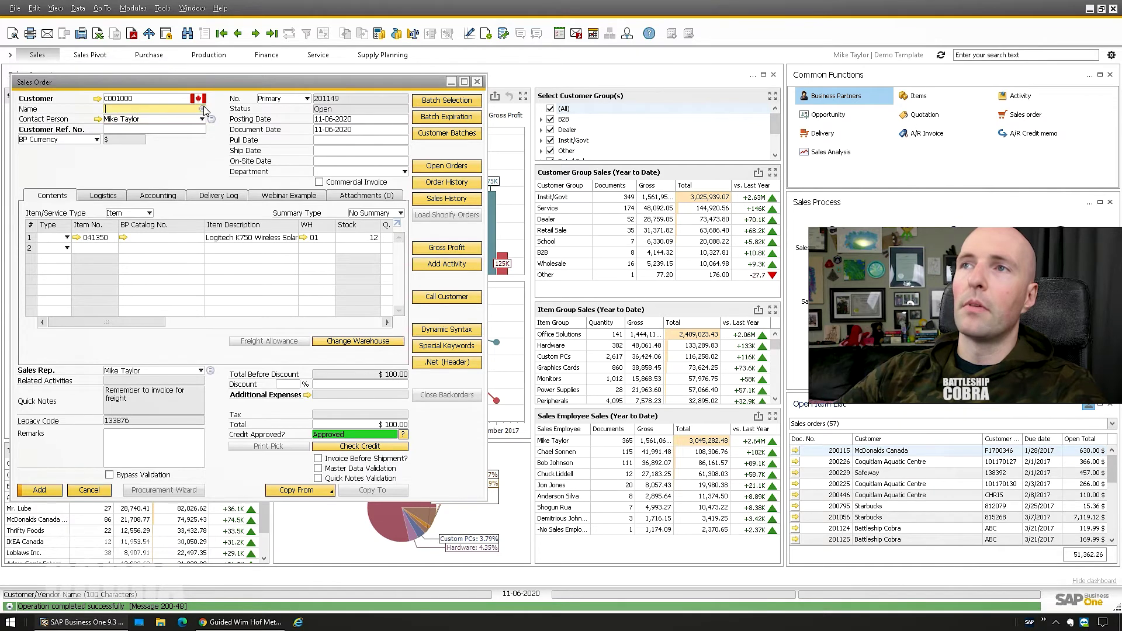
Search the business partner list for "battleship", choose Battleship Cobra as the Sales Order's customer and answer the prompt
click(203, 105)
text(battleship)
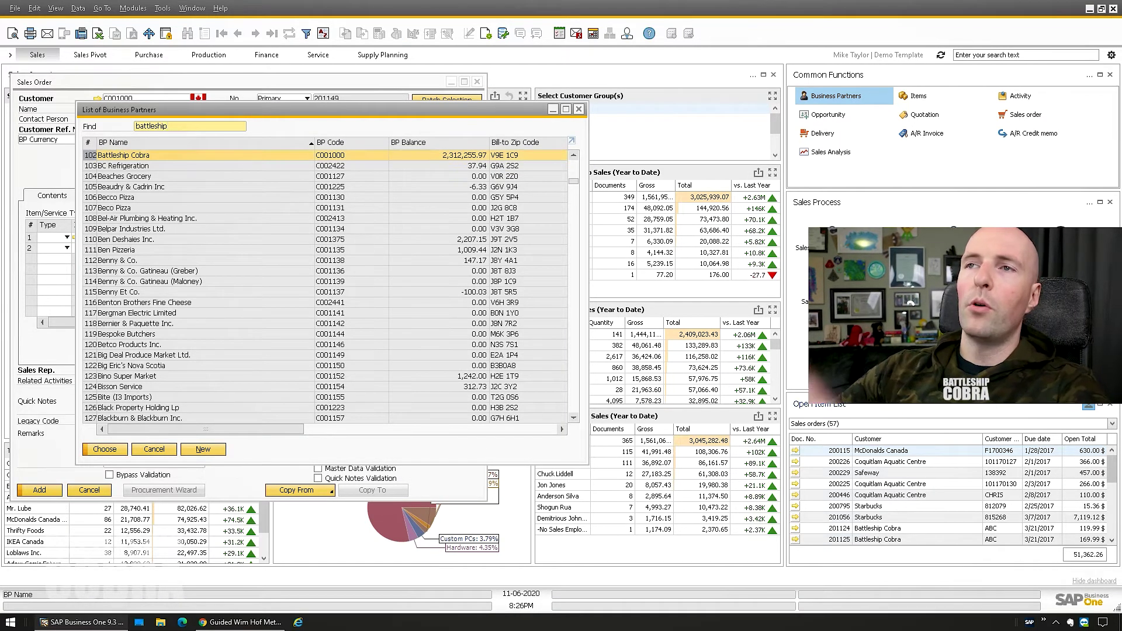
double_click(140, 157)
click(418, 342)
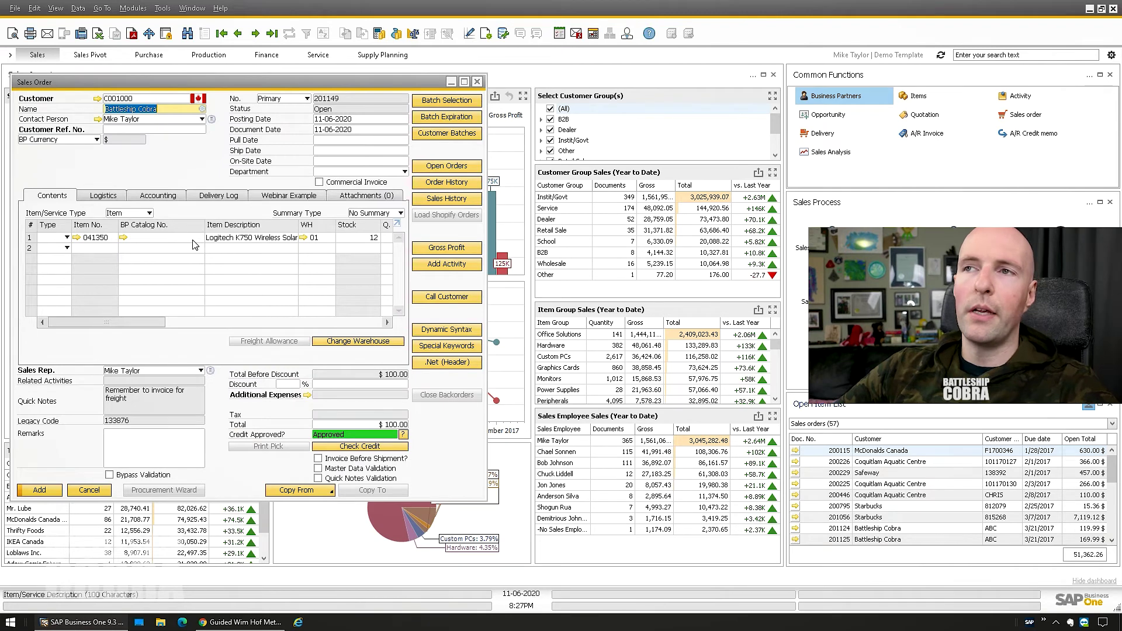
click(233, 237)
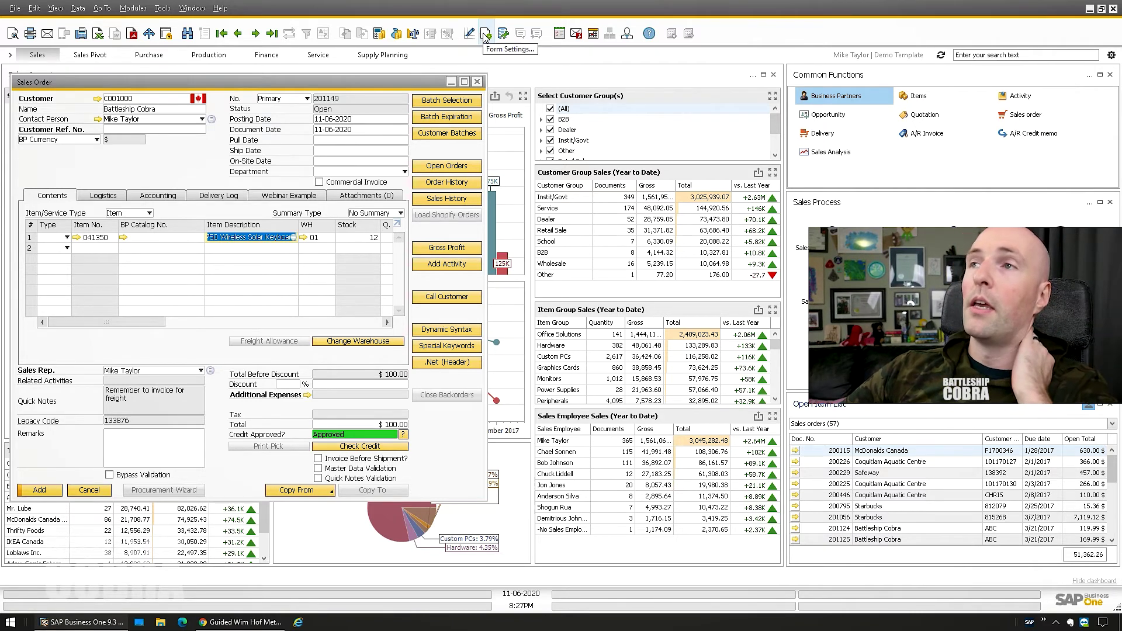
Clear the customer name, reopen the business partner list's form settings and browse the fields available for row 10
click(203, 108)
key(ctrl+a)
key(BackSpace)
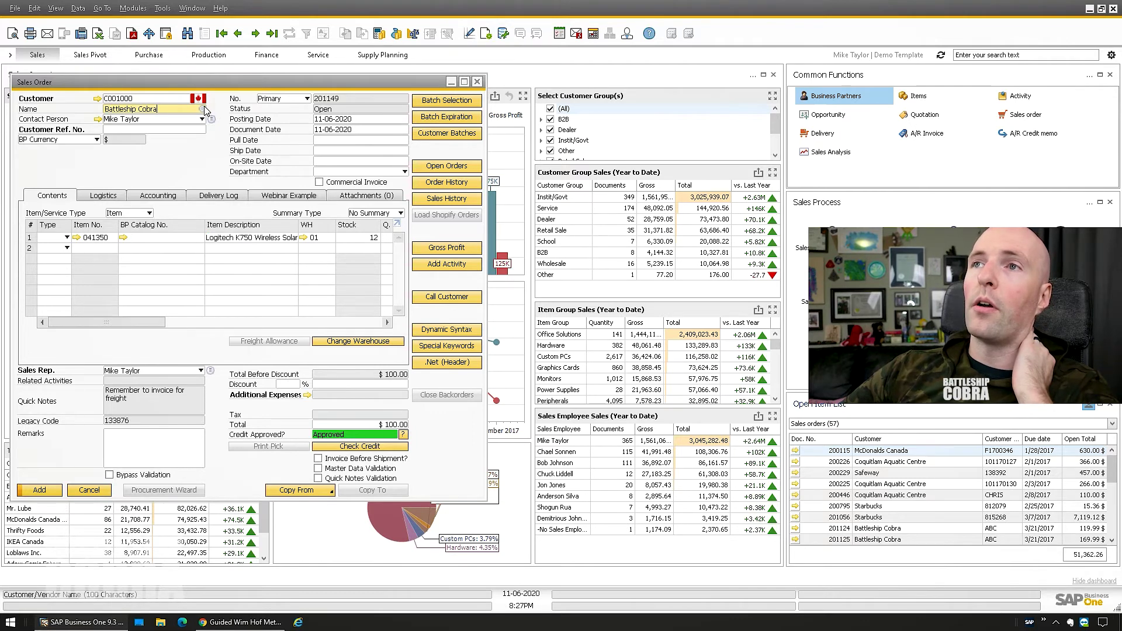
key(Tab)
click(503, 33)
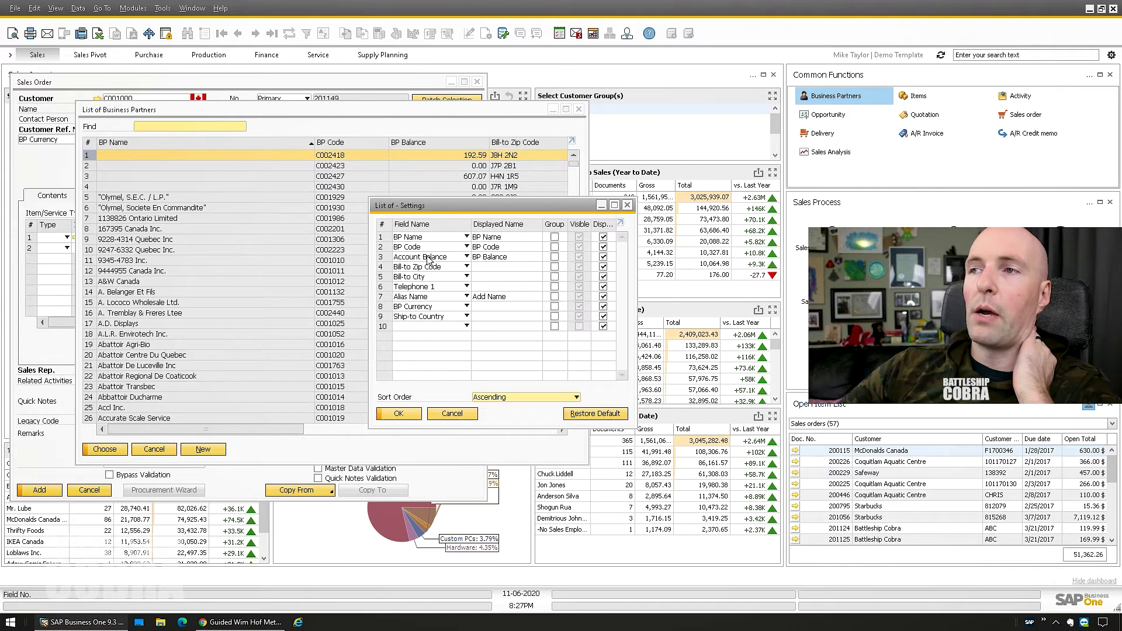
click(444, 326)
scroll(517, 309, down, 15)
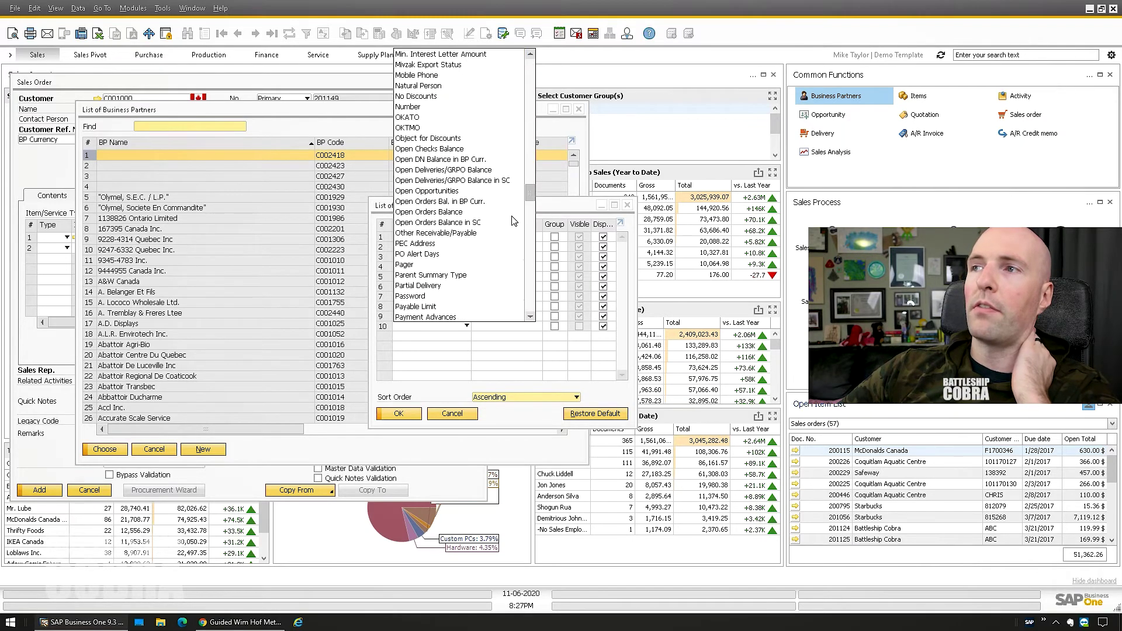
scroll(517, 309, up, 15)
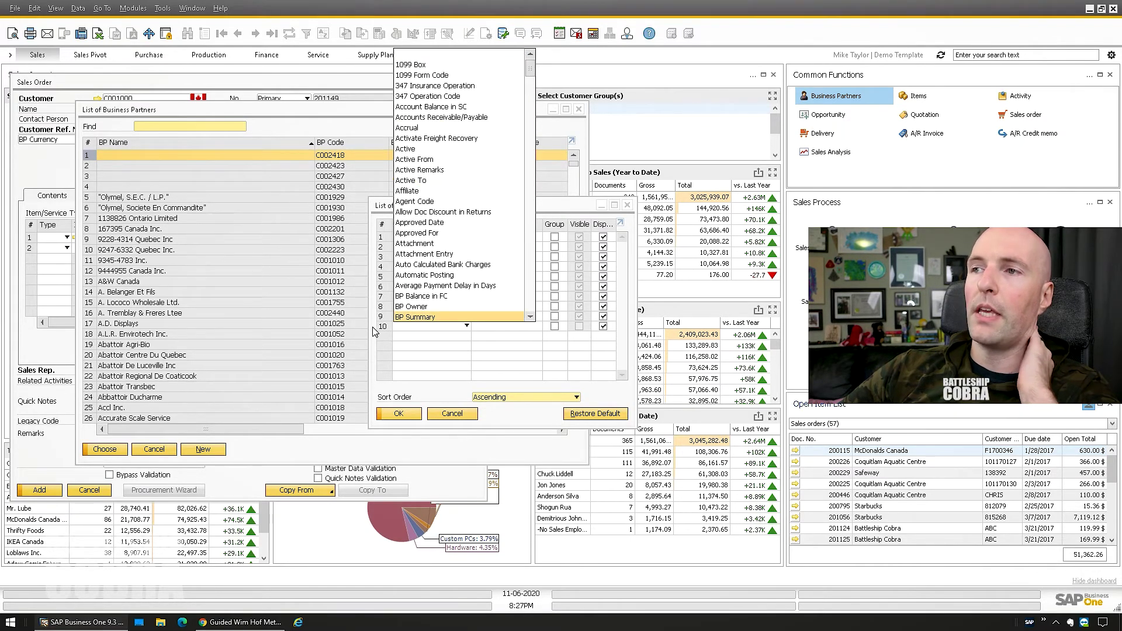
click(397, 325)
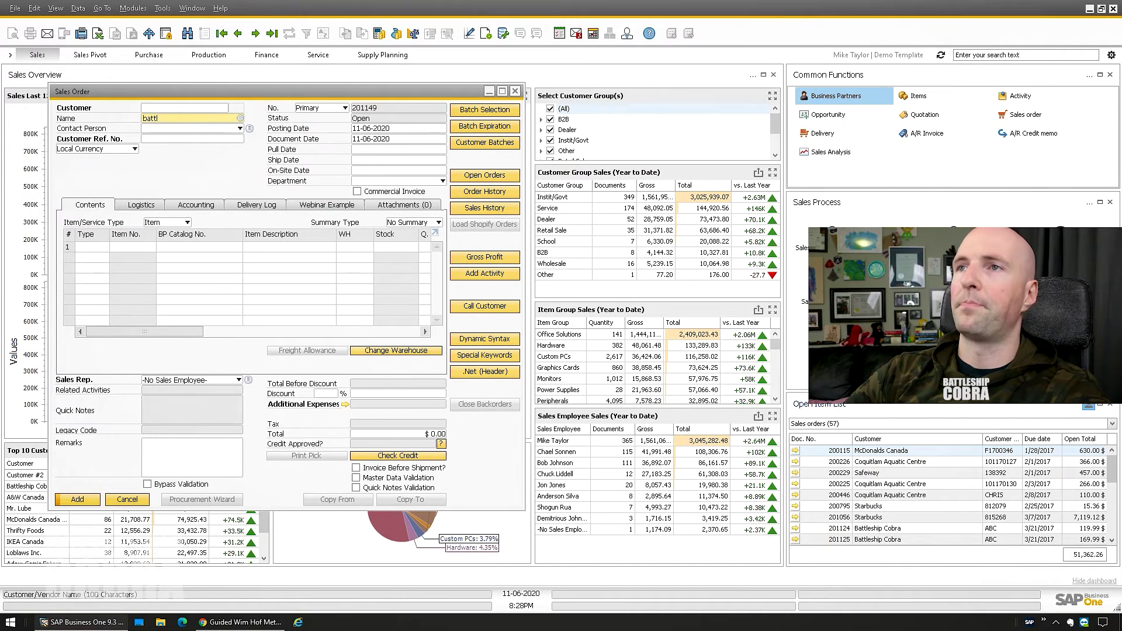
Load Battleship Cobra as the Sales Order's customer from the partial name "battl" and set the posting date to 11-01-2020 using only day 1
key(Tab)
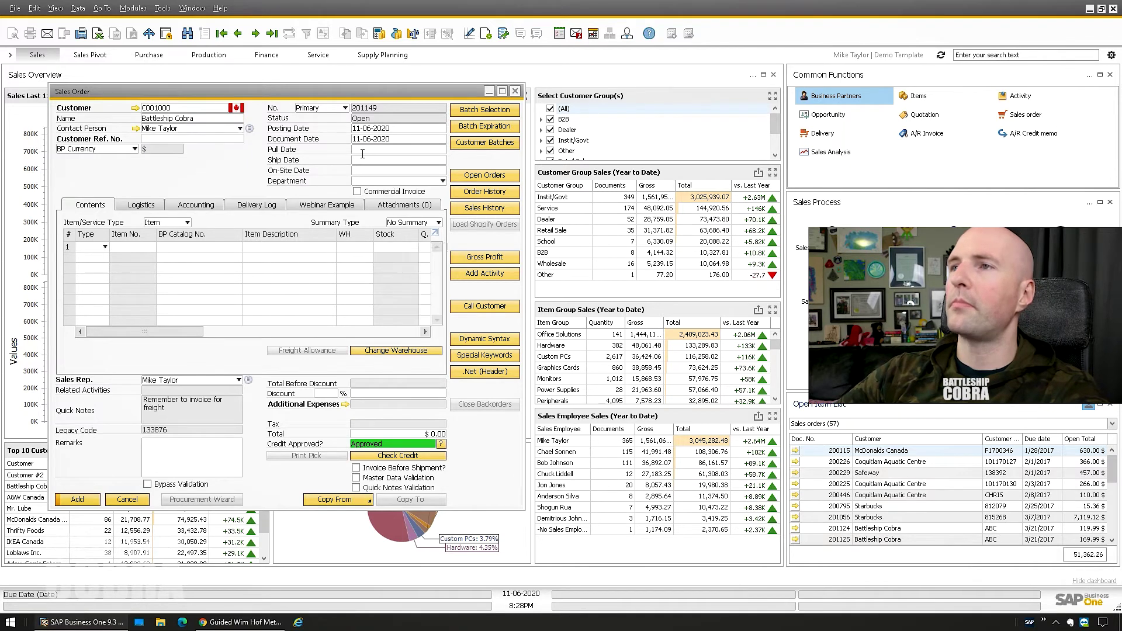
click(420, 325)
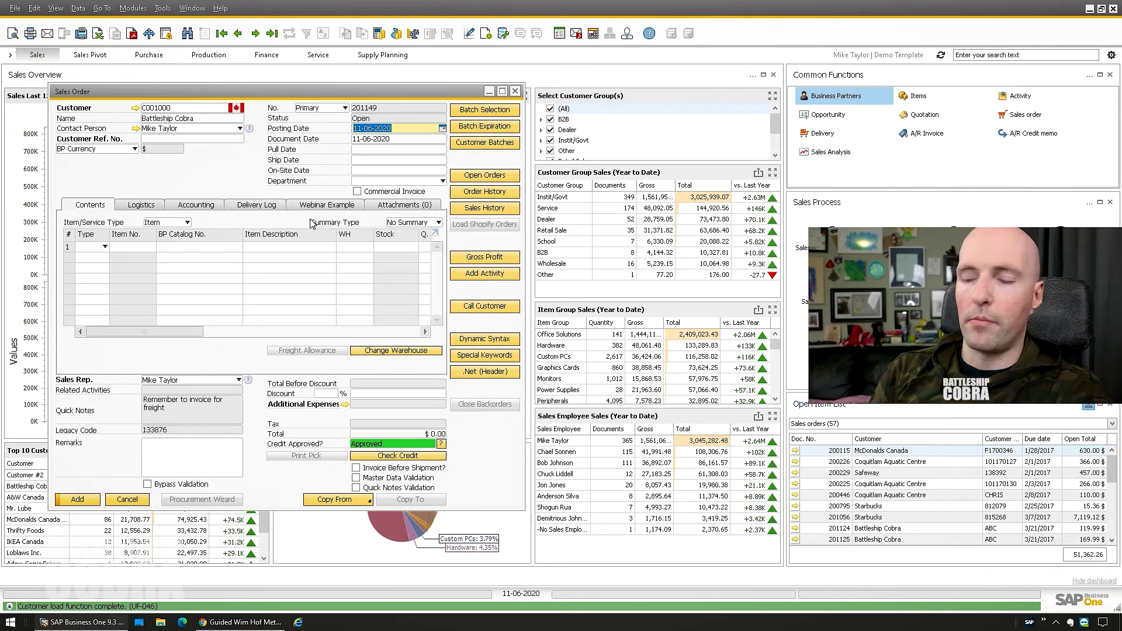
text(1)
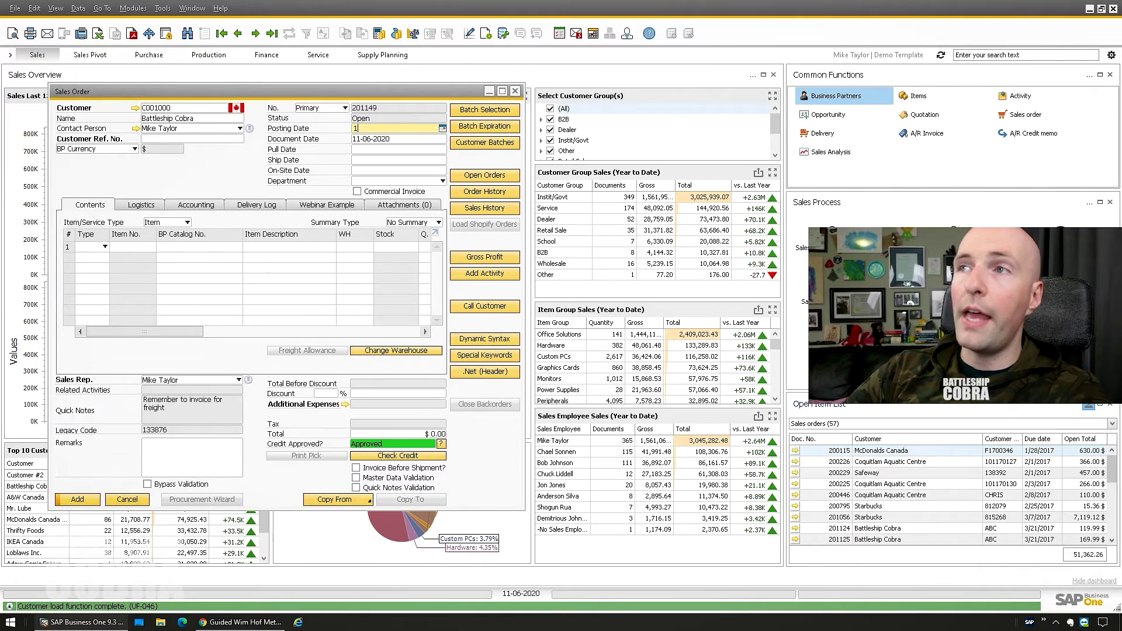
key(Tab)
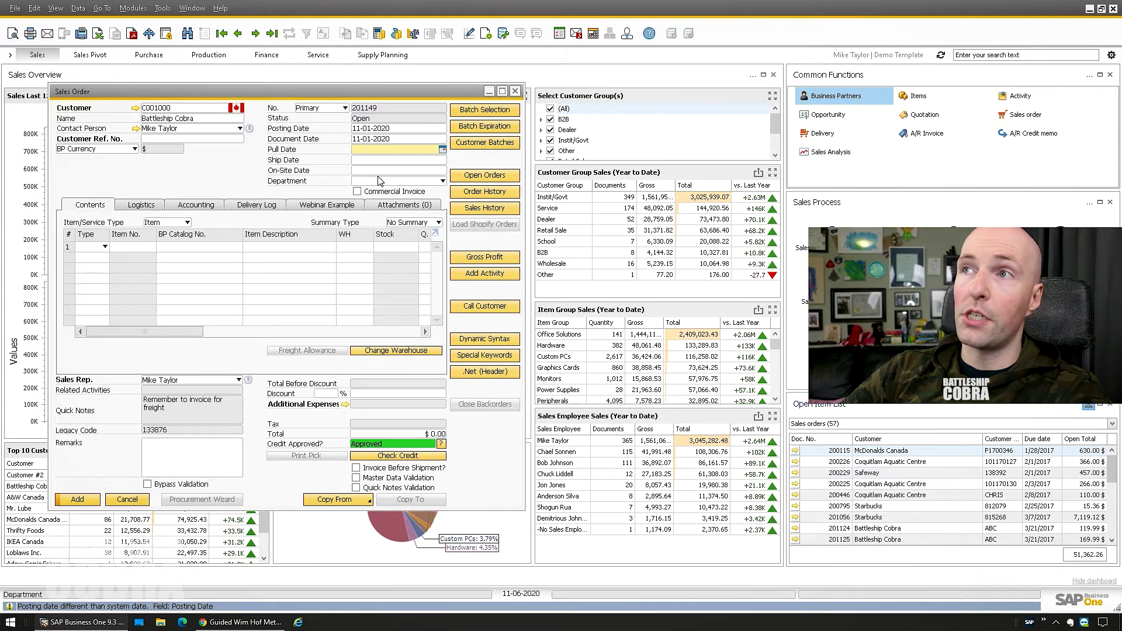
Set the Sales Order's posting date to 11-30-2020 using only the day number 30
click(382, 129)
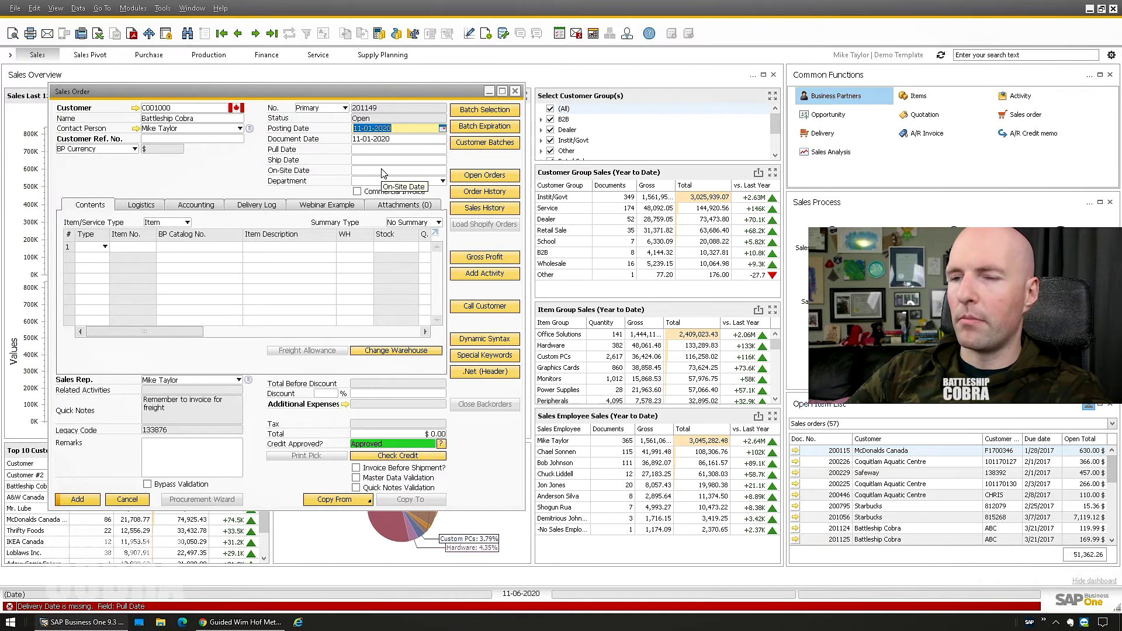
text(30)
key(Tab)
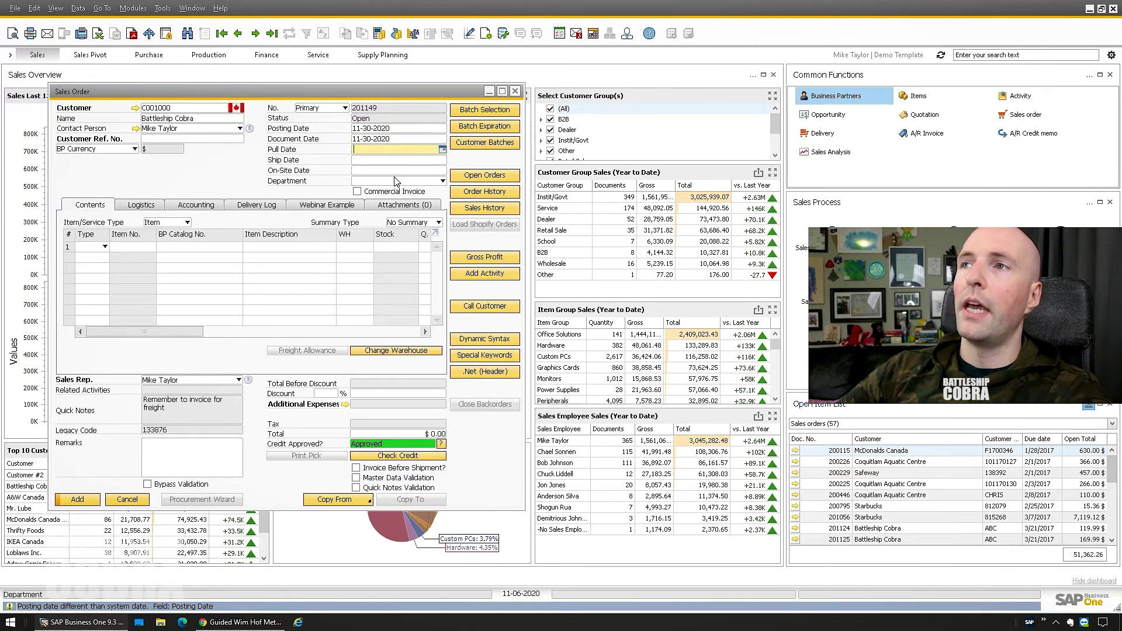
Set the posting date to 60 days after today with the relative value +60
click(372, 128)
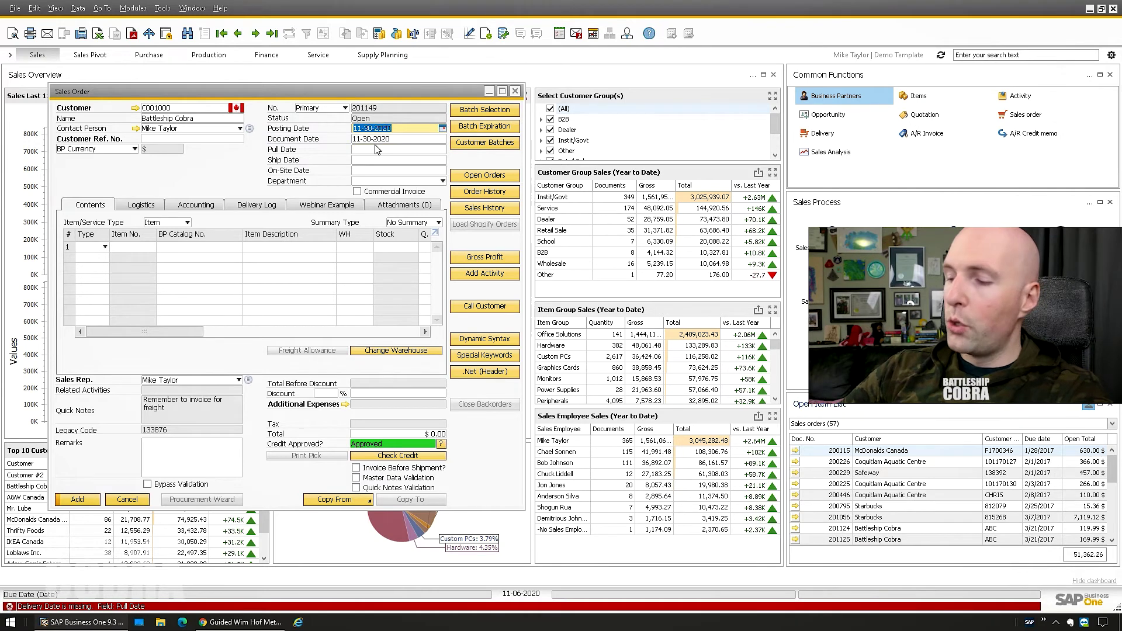
text(+60)
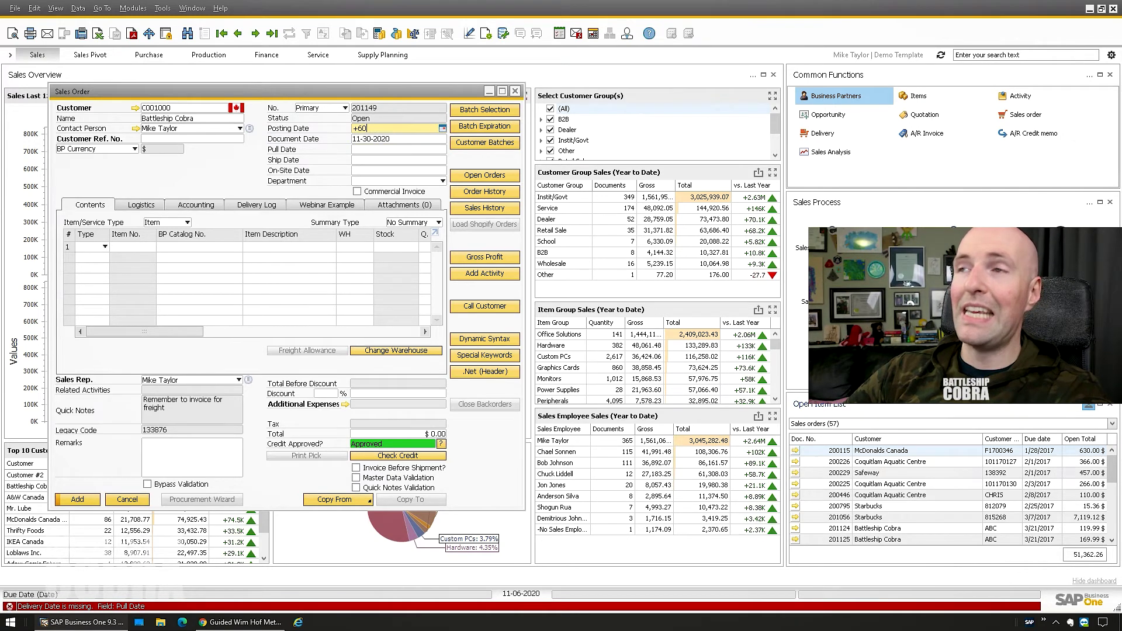
click(377, 150)
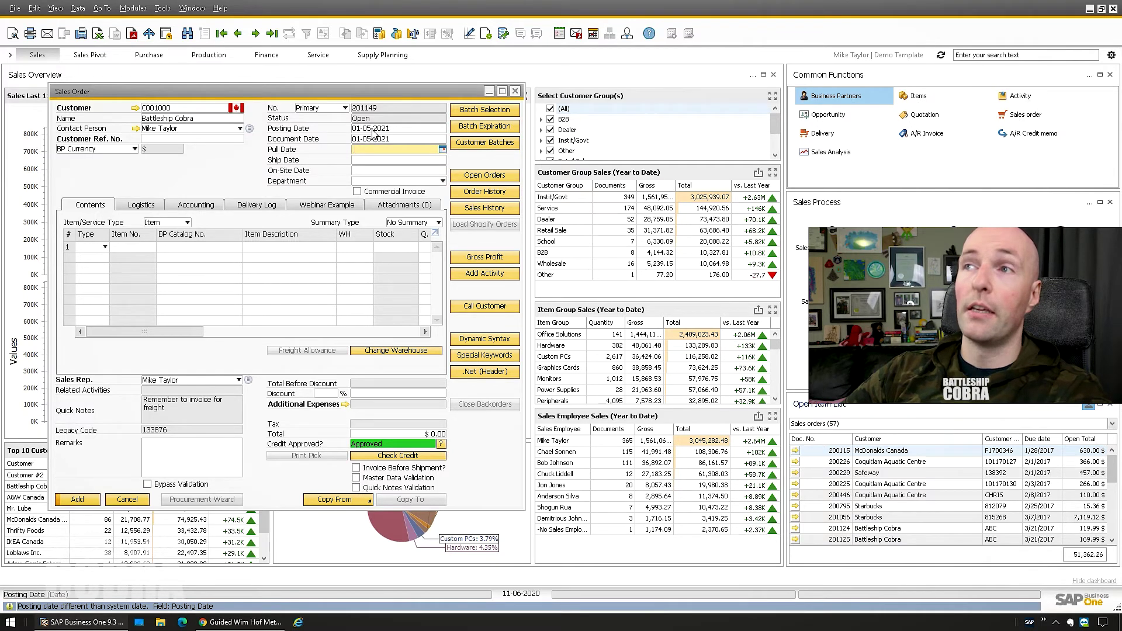
Set the posting date to January 1 with the short form 0101 and accept updating the G/L accounts
click(372, 130)
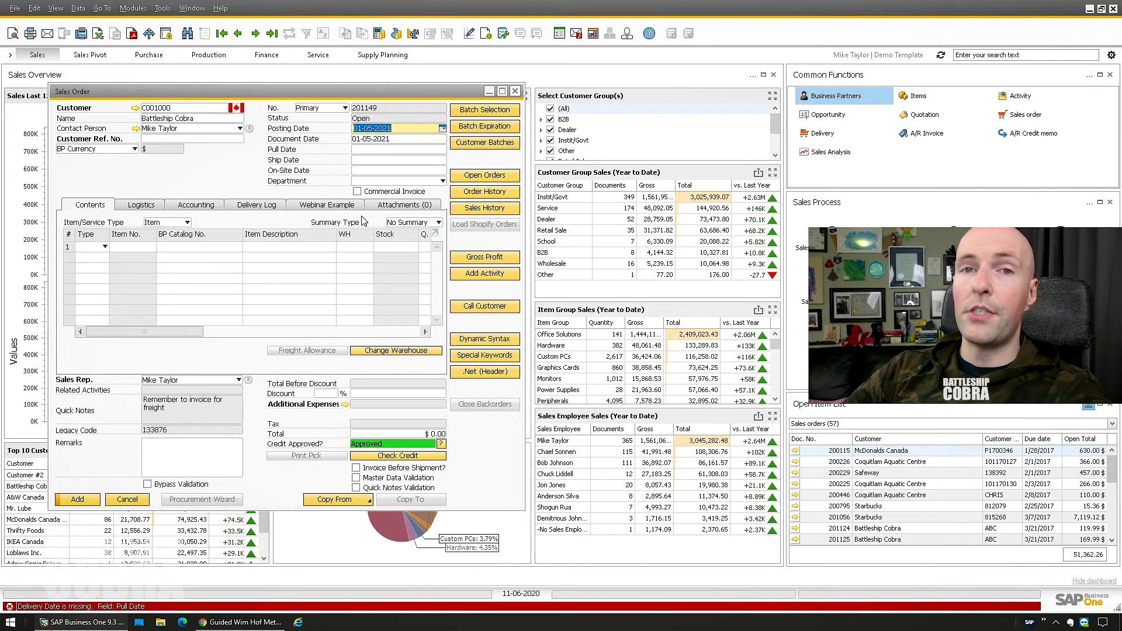
text(0101)
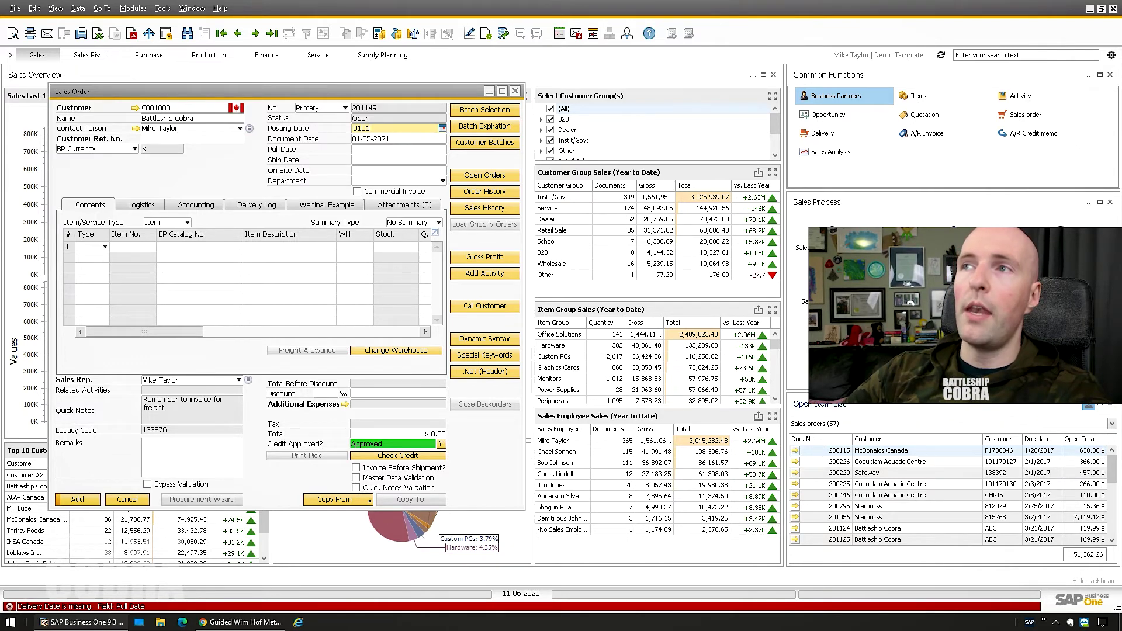
key(Tab)
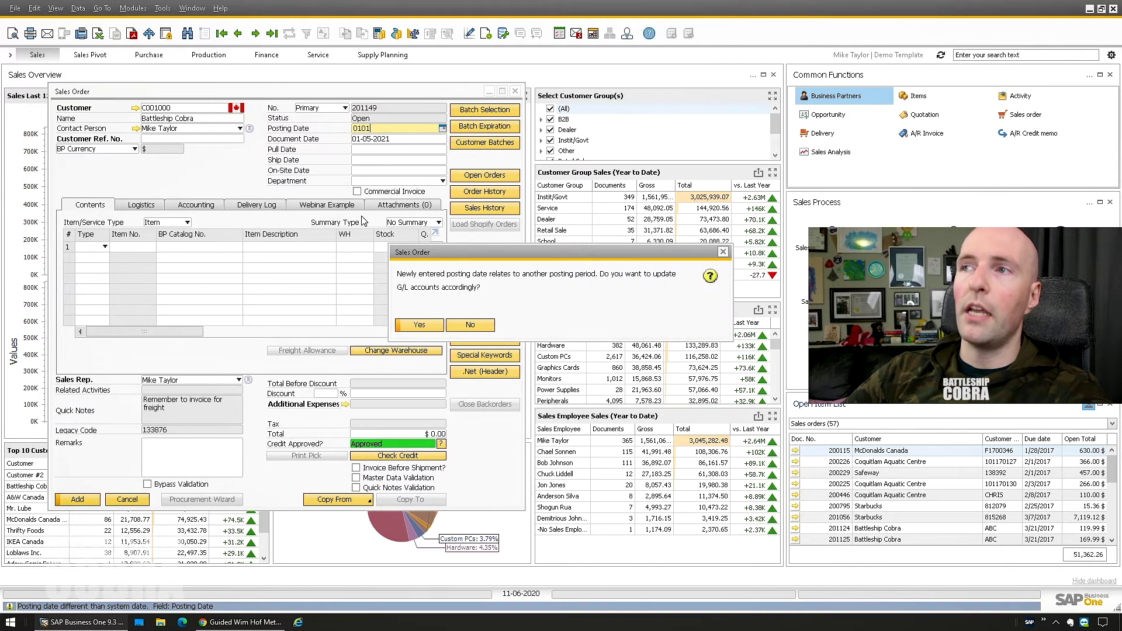
click(420, 325)
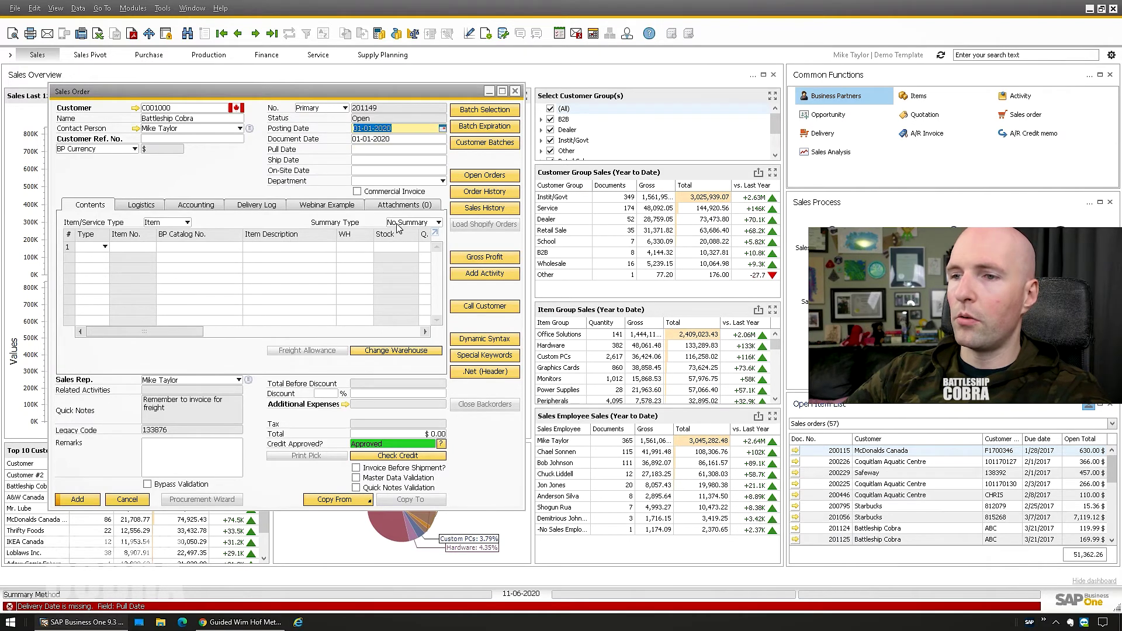
Set the Sales Order's on-site date to 11-06-2020 and let the ship and pull dates be calculated from it
key(Tab)
key(Tab)
key(Tab)
key(Tab)
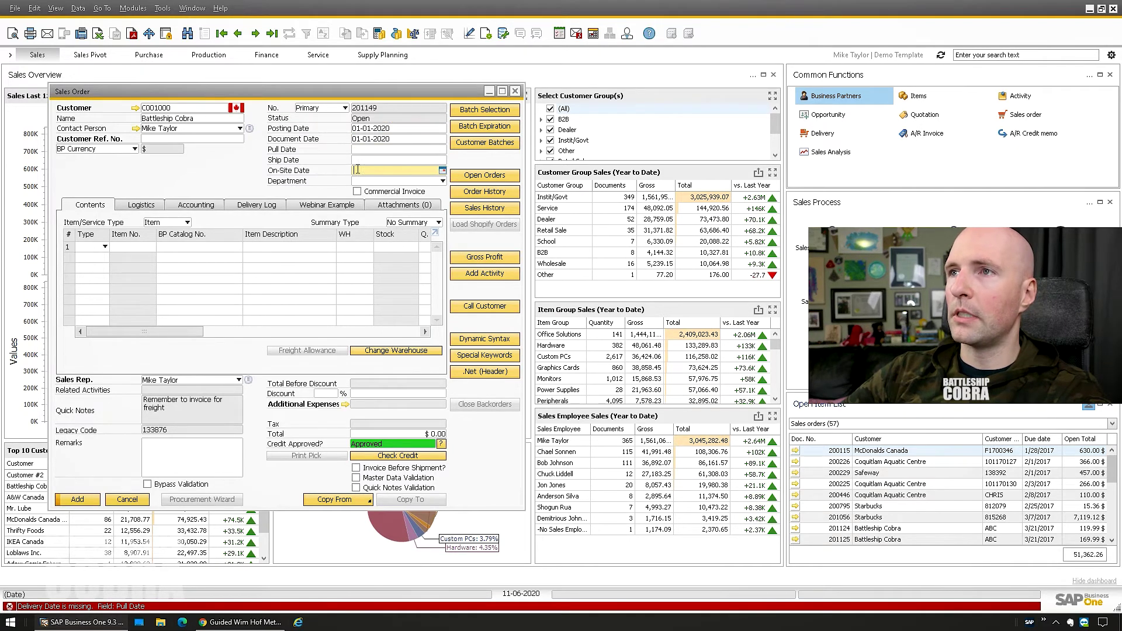
text(11062020)
key(Tab)
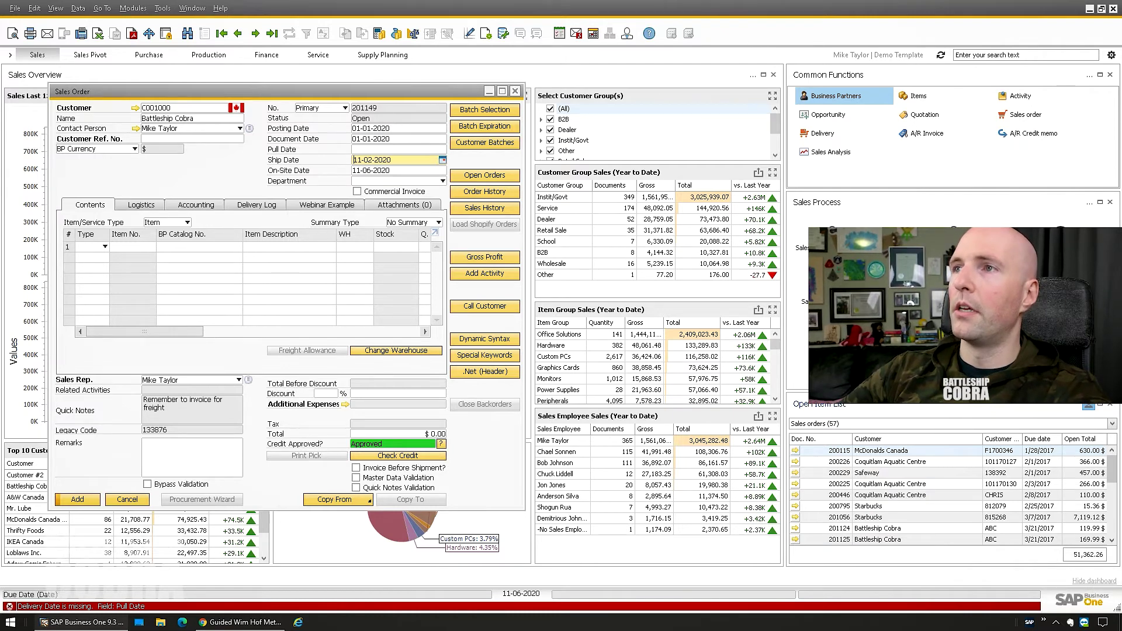
key(Tab)
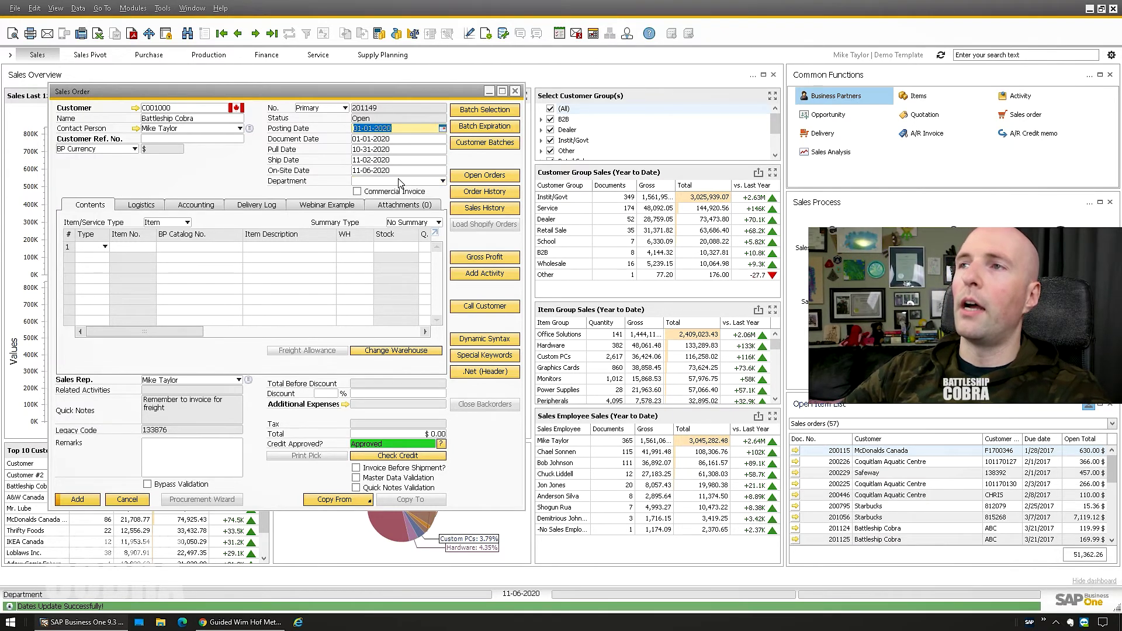
Set the posting date to October 31 with the short form 1031 and accept updating the G/L accounts
key(Tab)
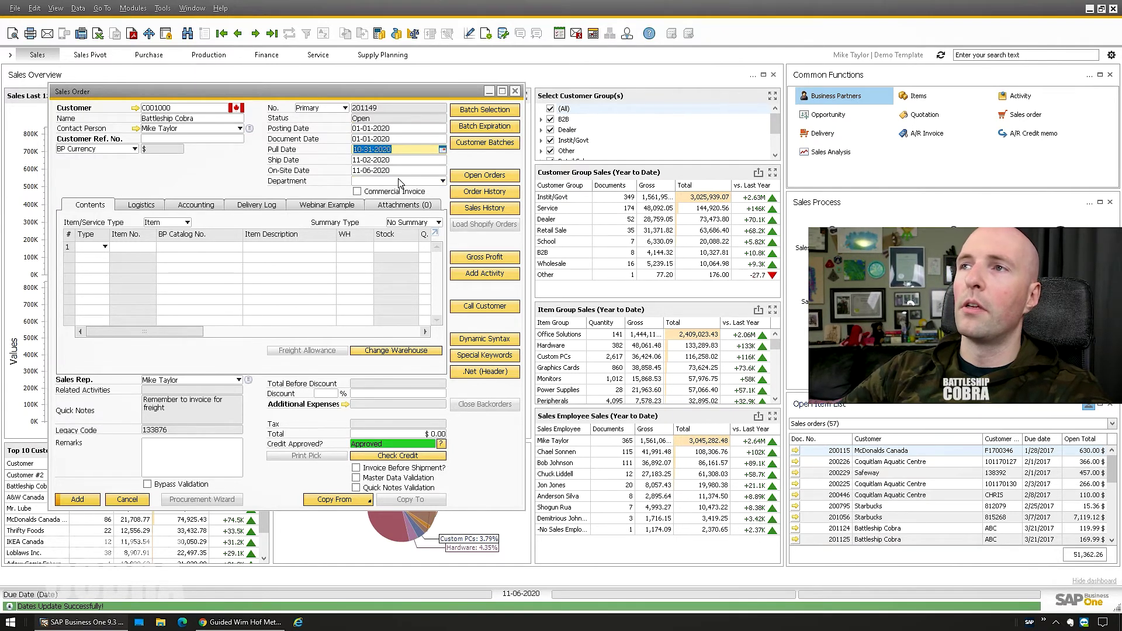
click(394, 128)
text(1031)
key(Tab)
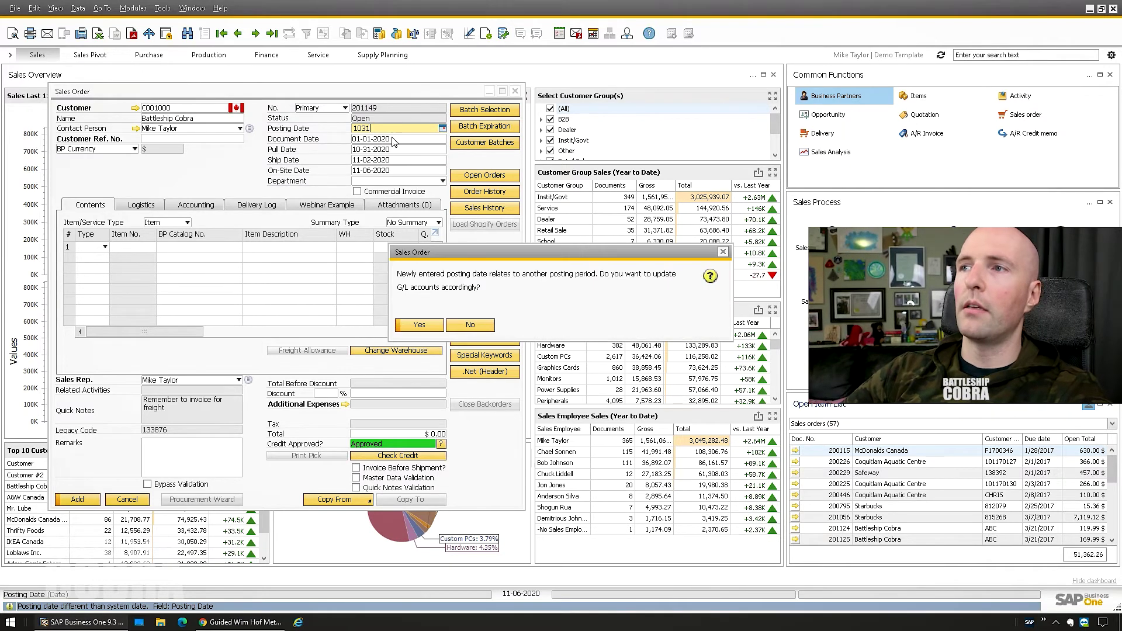
click(409, 327)
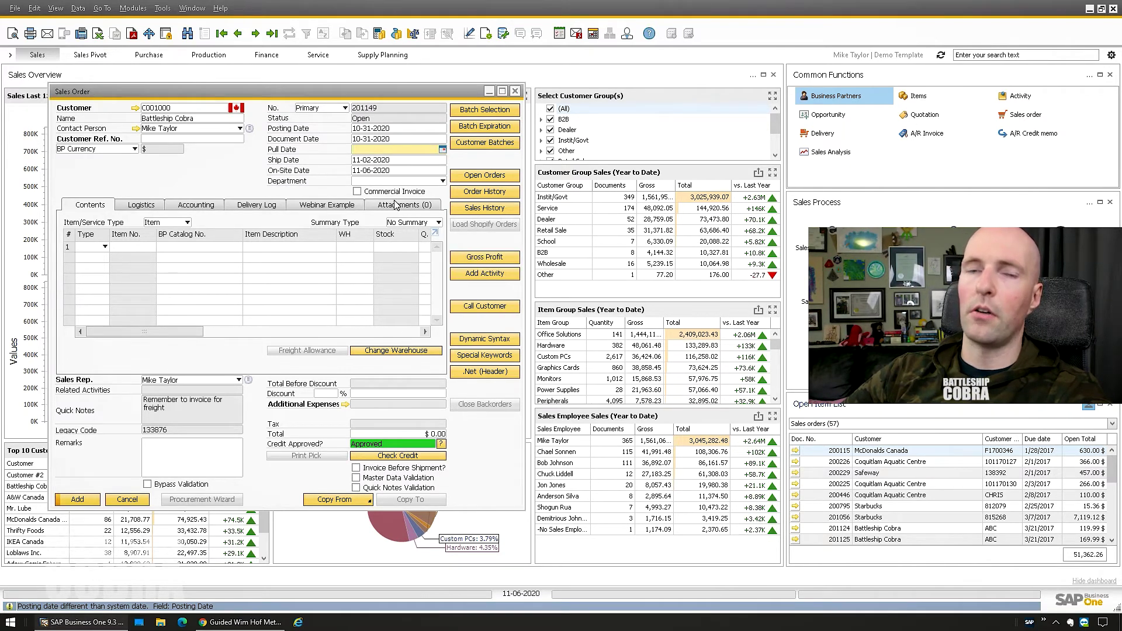
Fill the Sales Order's pull date with today's date using the shorthand "t"
click(399, 128)
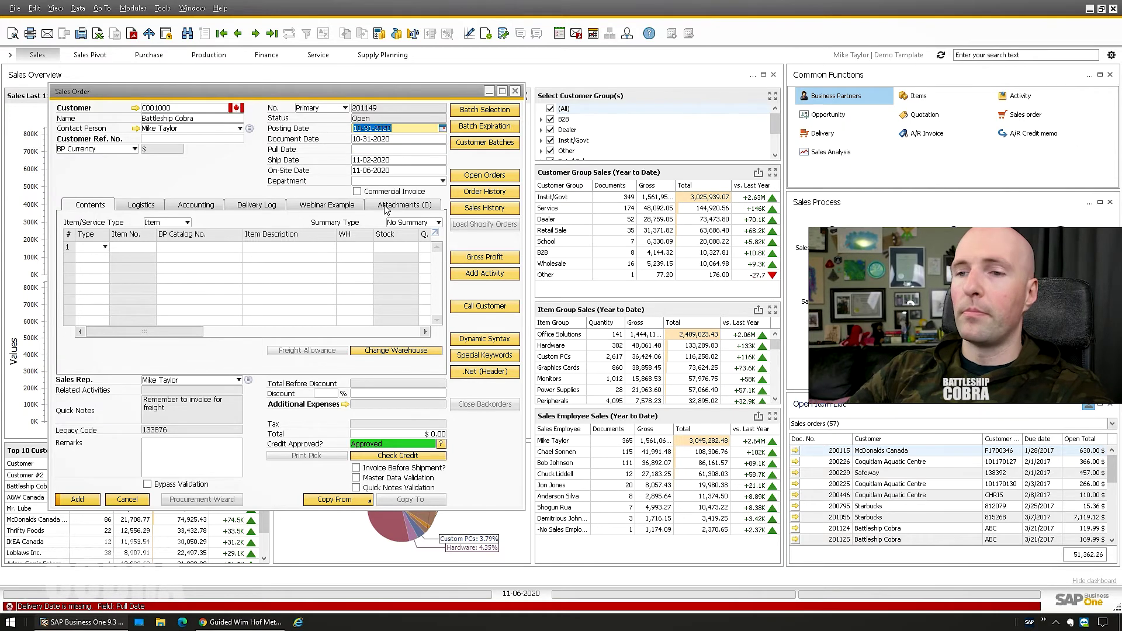
key(Tab)
key(BackSpace)
key(BackSpace)
text(t)
key(shift+Tab)
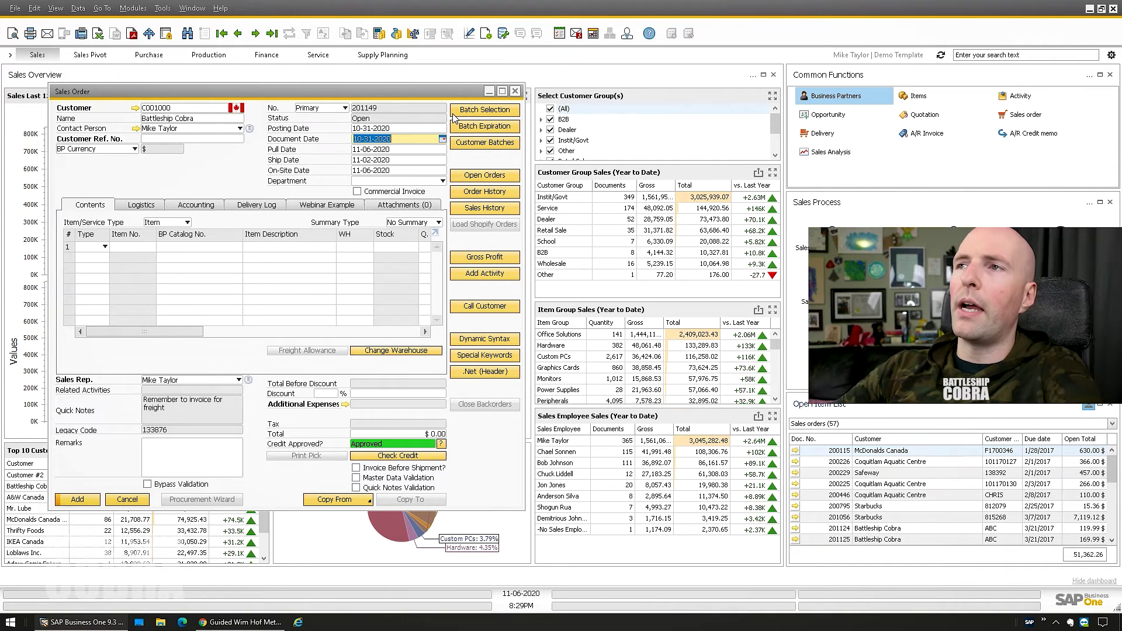
Set the posting date to 60 days before today with -60, and replace it with 30 days before today using -30
click(378, 128)
text(-60)
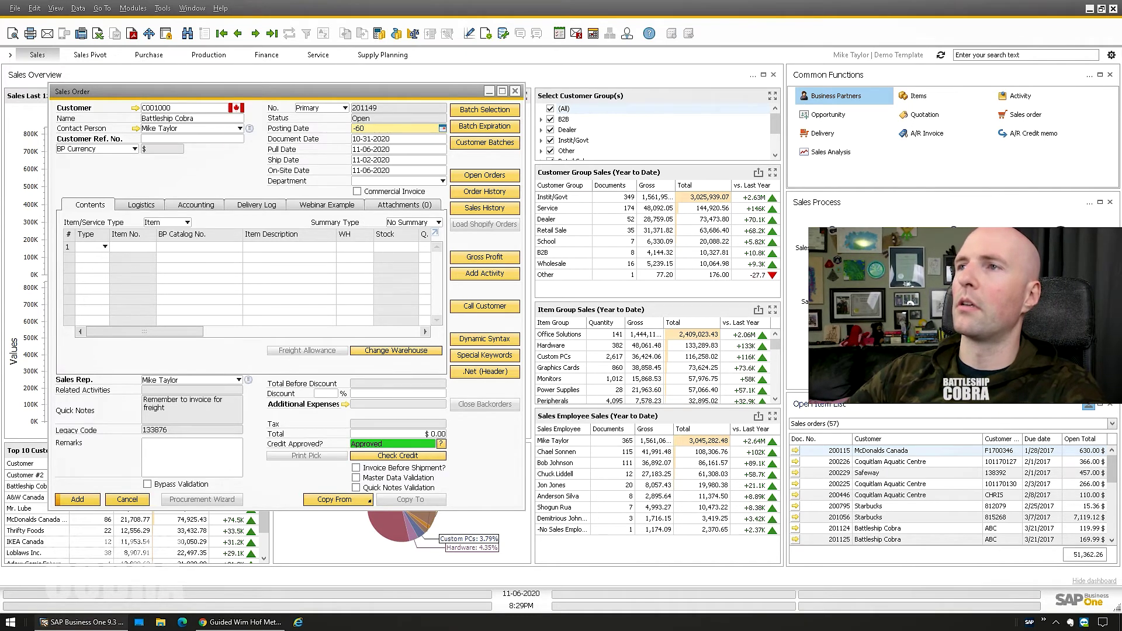
key(Return)
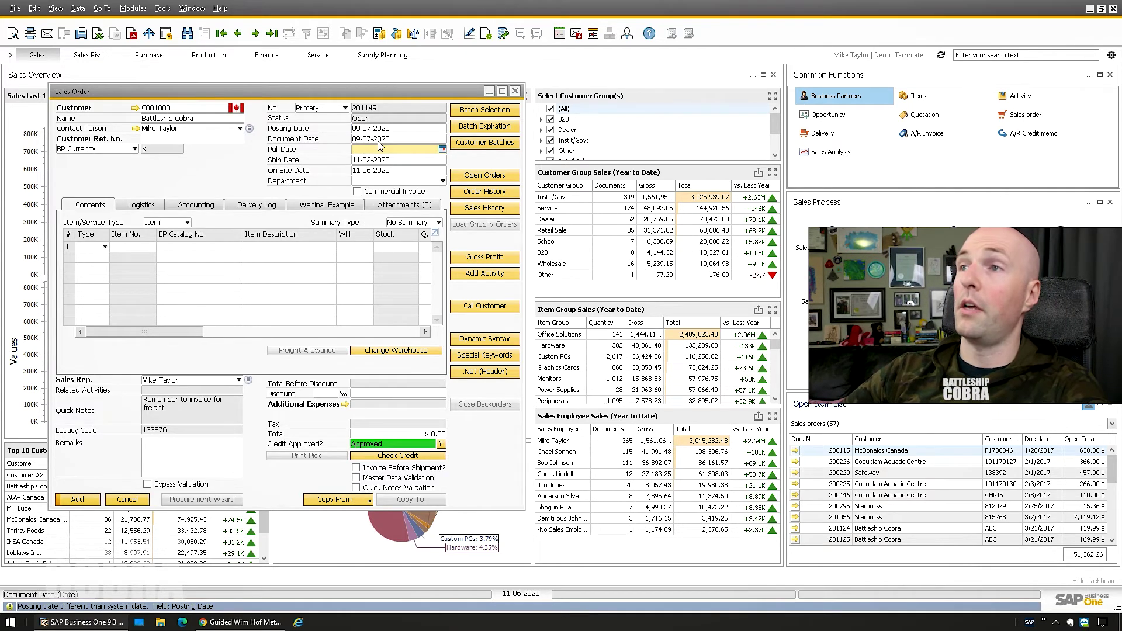
text(+30)
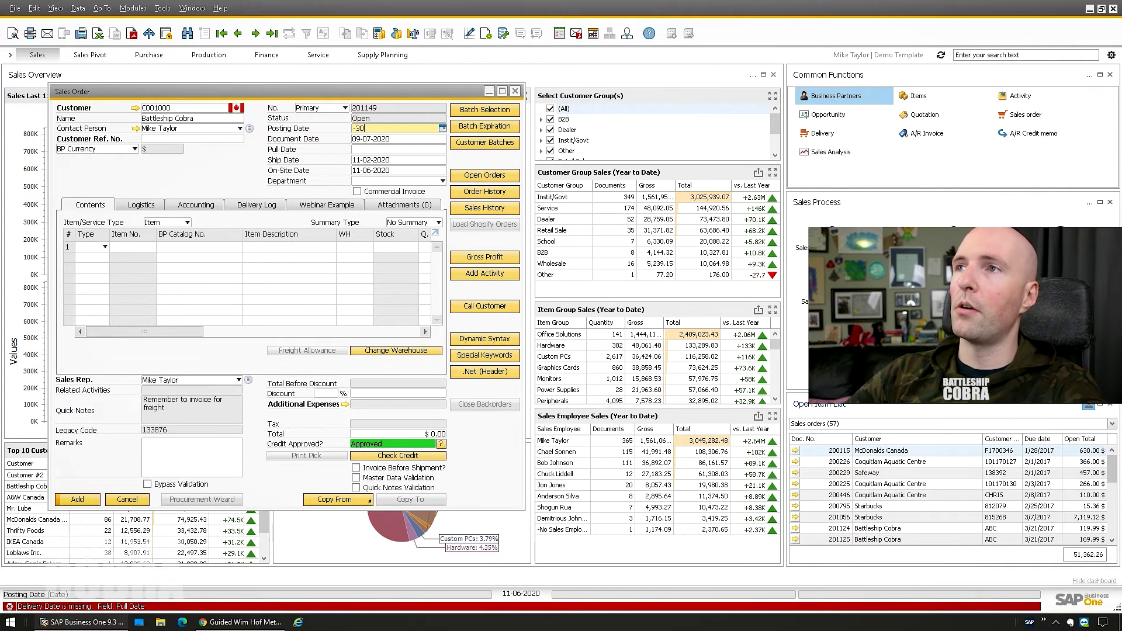
key(Tab)
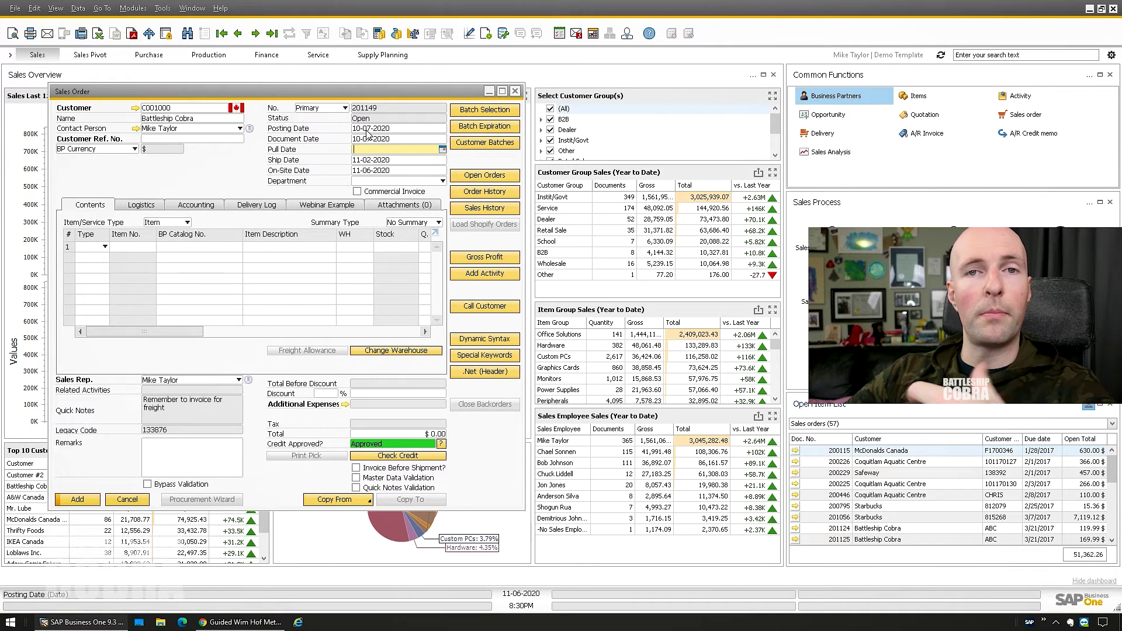
Discard the current Sales Order, start a new one and load Battleship Cobra as its customer from the partial name "battle"
click(211, 256)
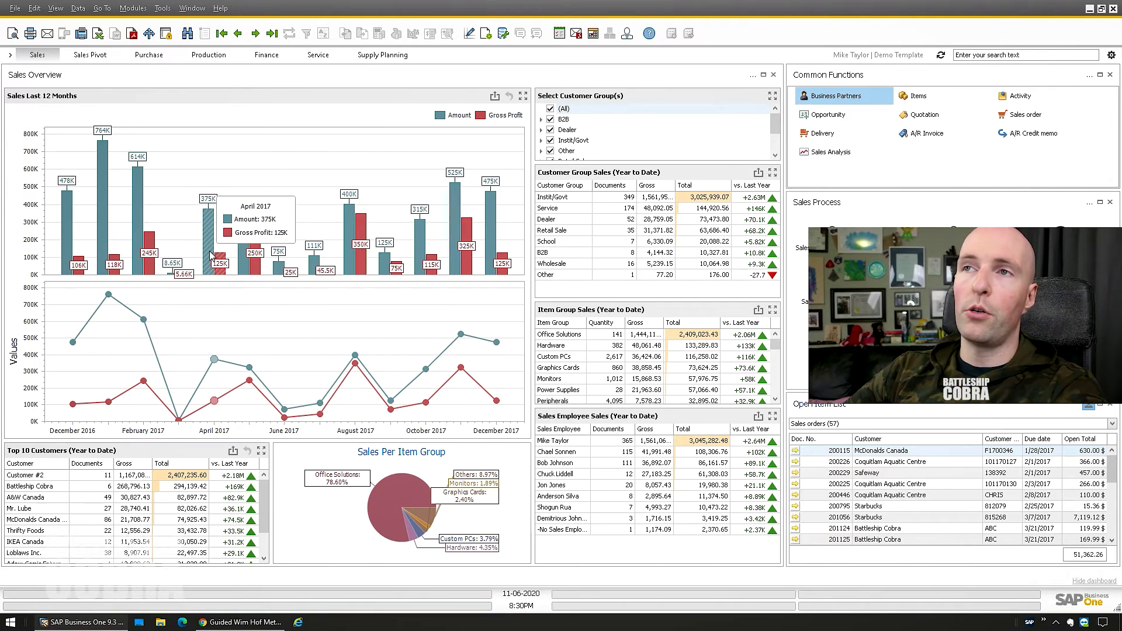
click(202, 93)
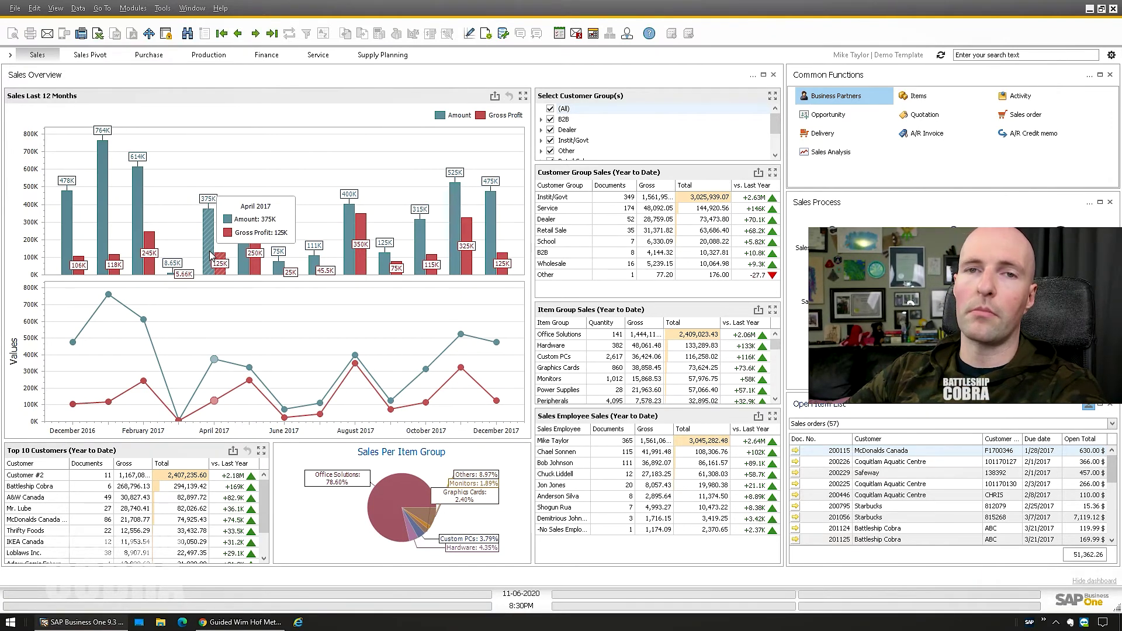
drag(202, 93, 209, 109)
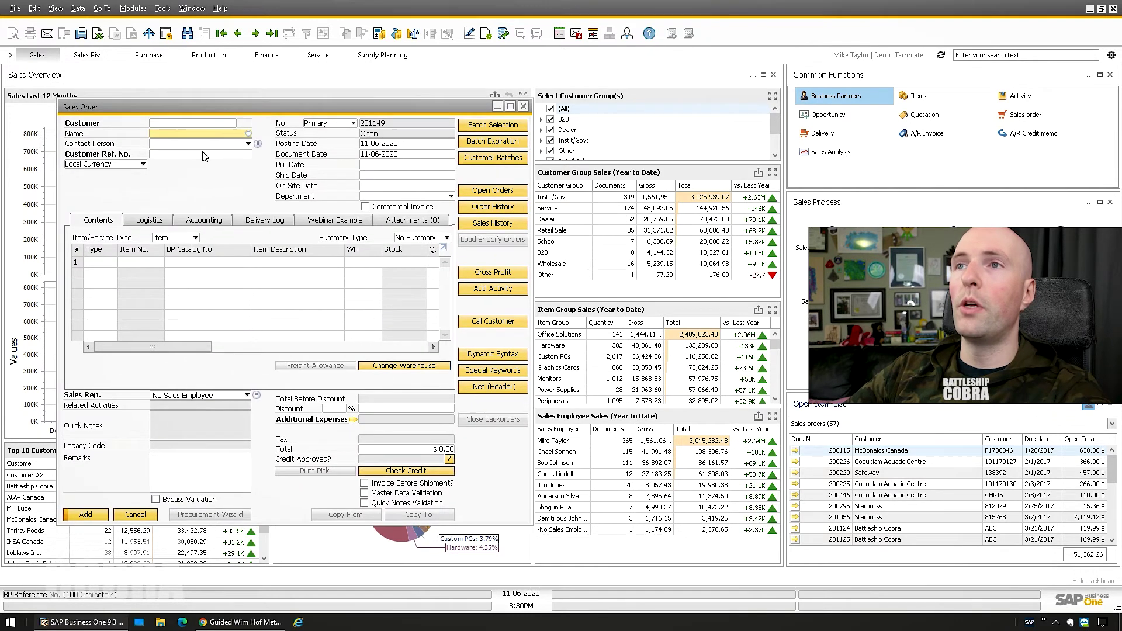
text(battle)
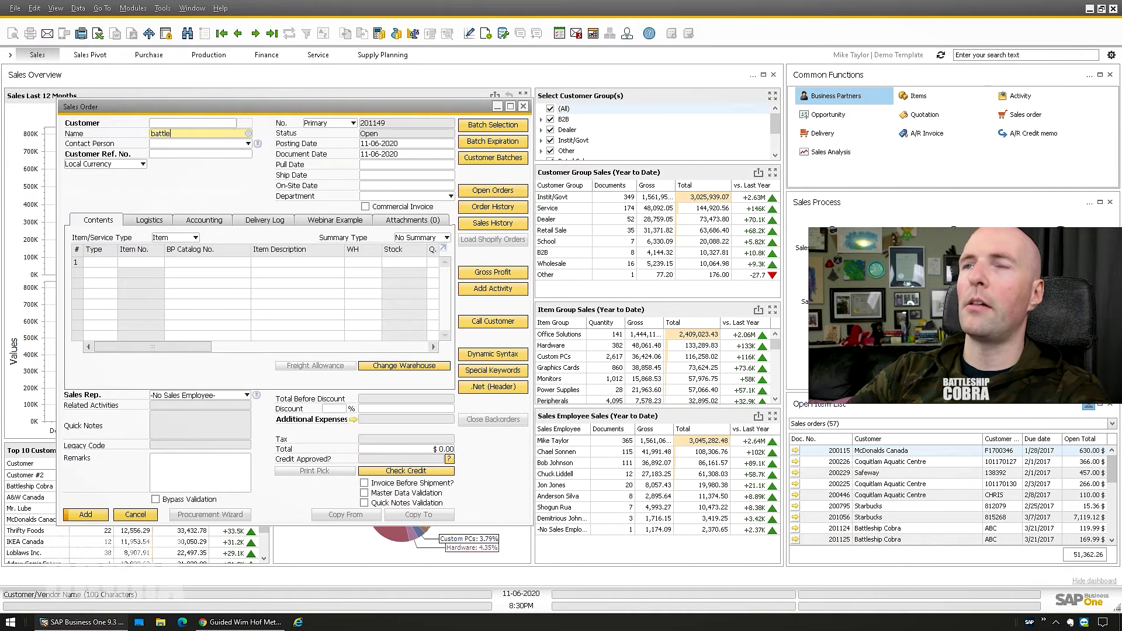
key(Tab)
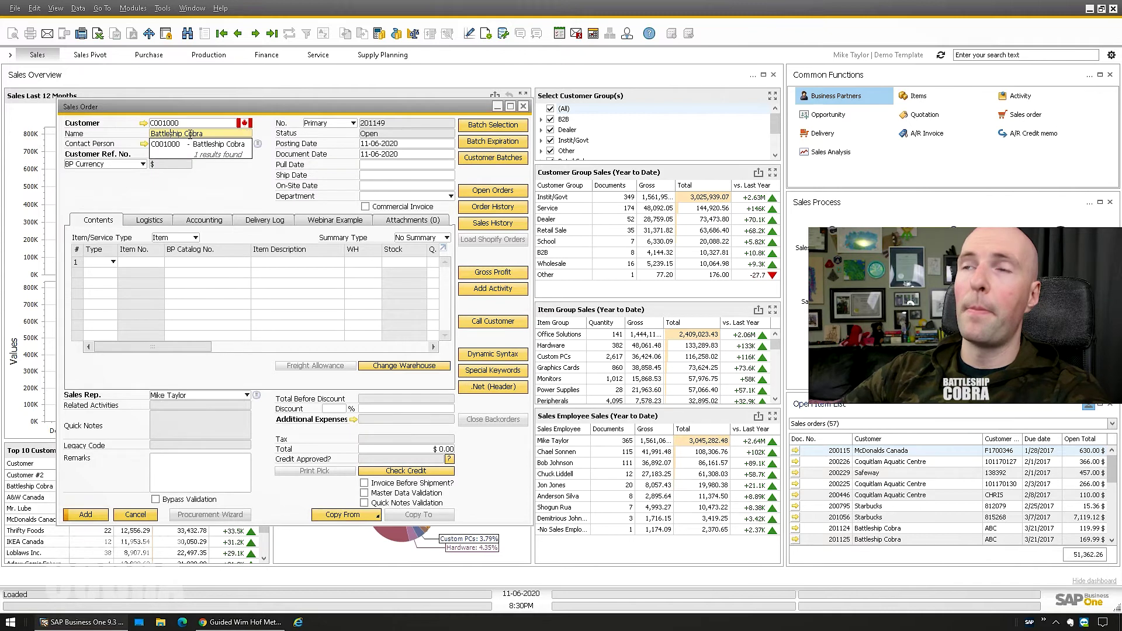
Move forward and back through the Sales Order's header fields, returning to the customer name
click(438, 326)
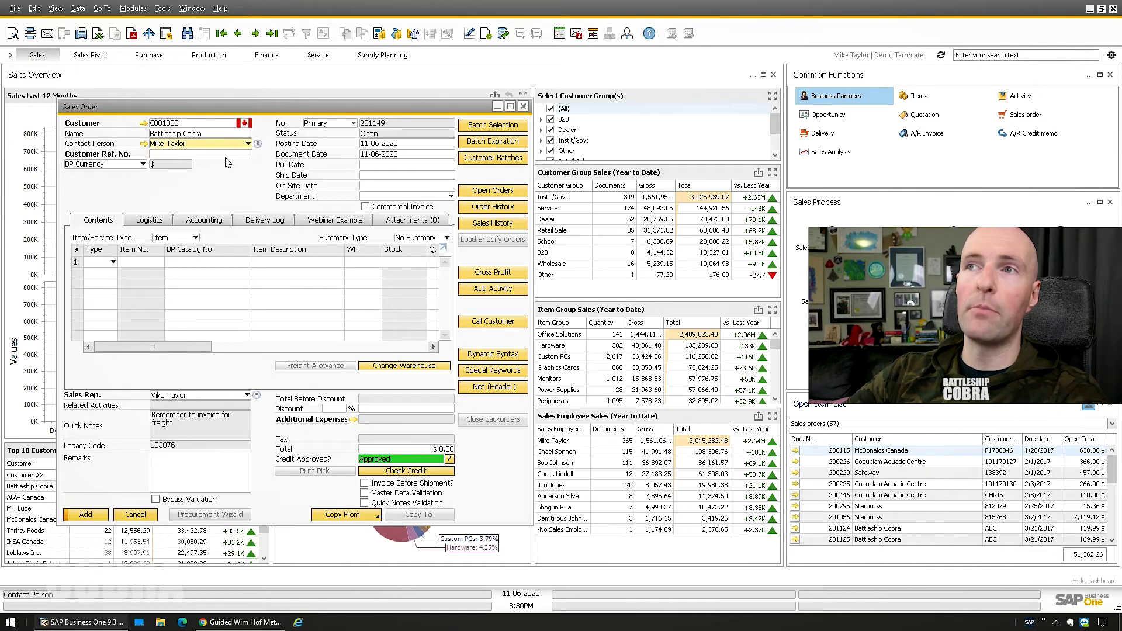
key(shift+Tab)
key(shift+Tab)
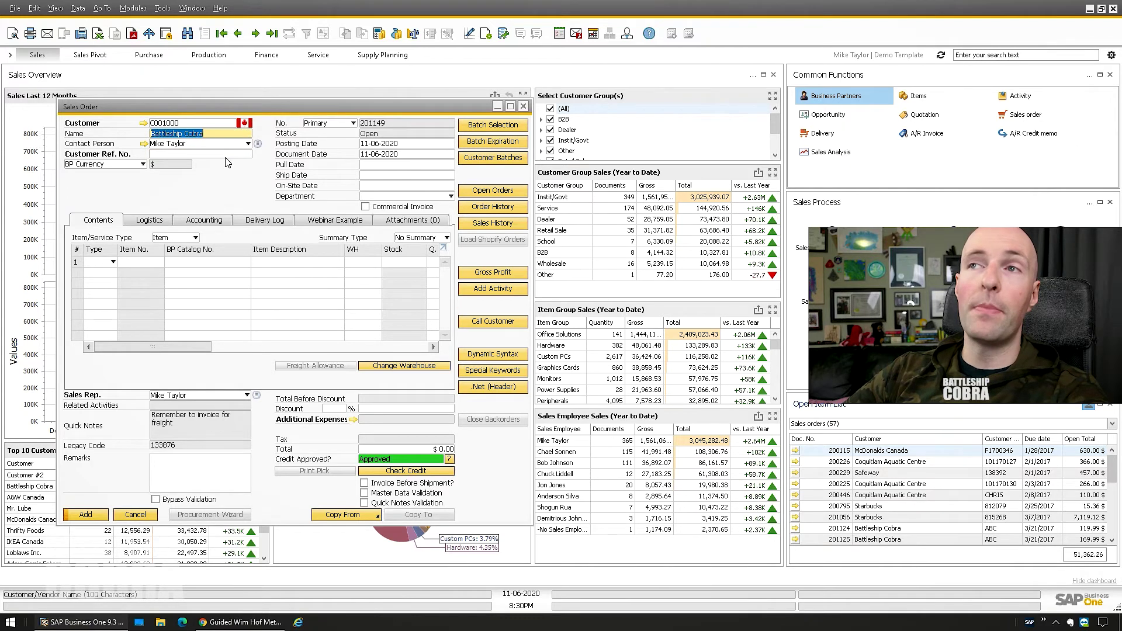
key(Tab)
key(Tab)
key(shift+Tab)
key(shift+Tab)
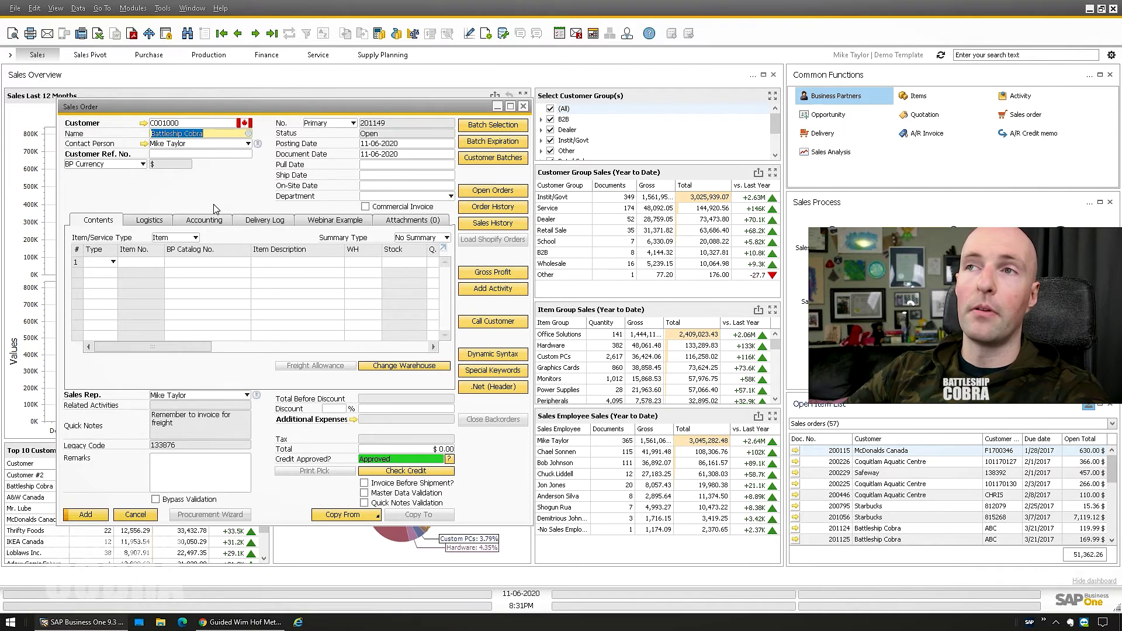
Discard the unsaved Battleship Cobra Sales Order to get back to a blank one
key(Escape)
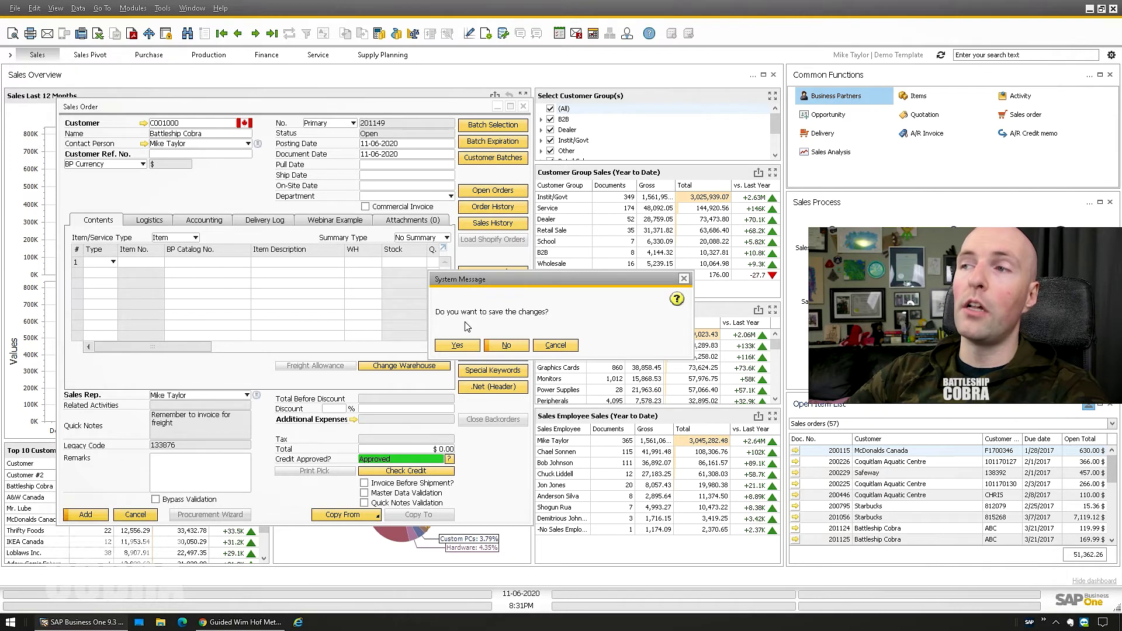
key(Left)
key(Left)
key(Return)
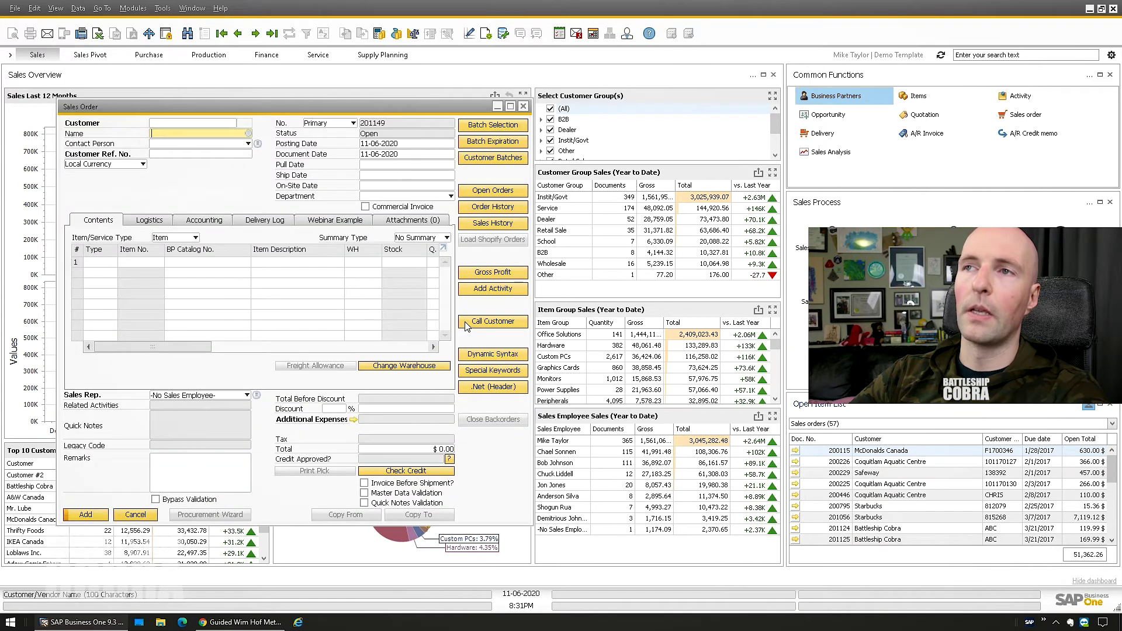
Close the full business partner list and load Battleship Cobra as the customer from the partial name "battl"
key(Tab)
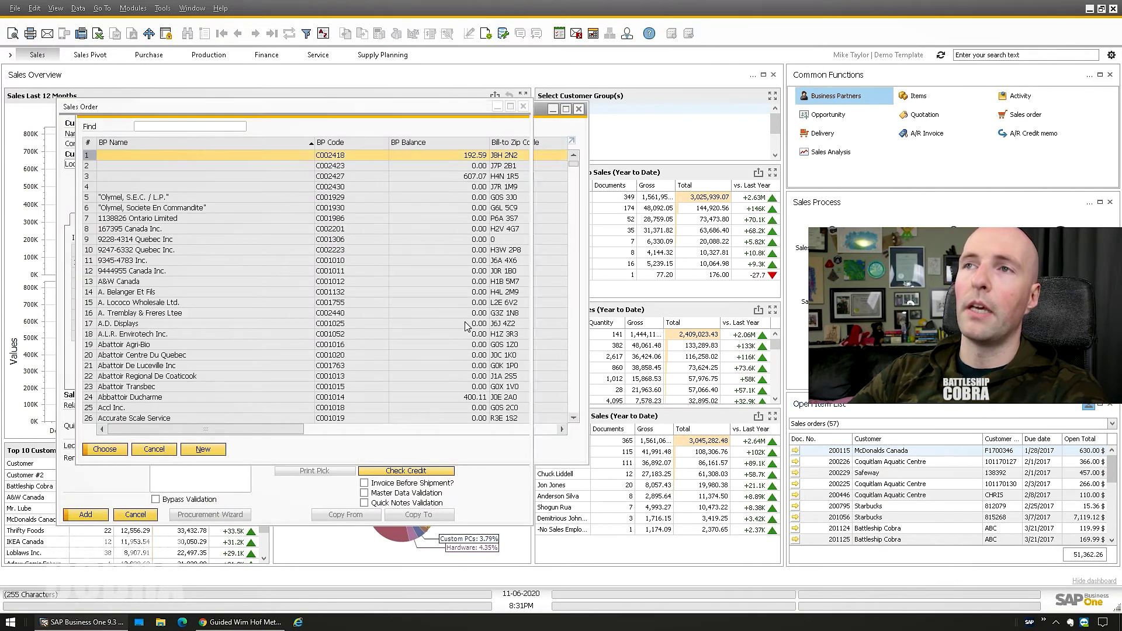
key(Escape)
text(battl)
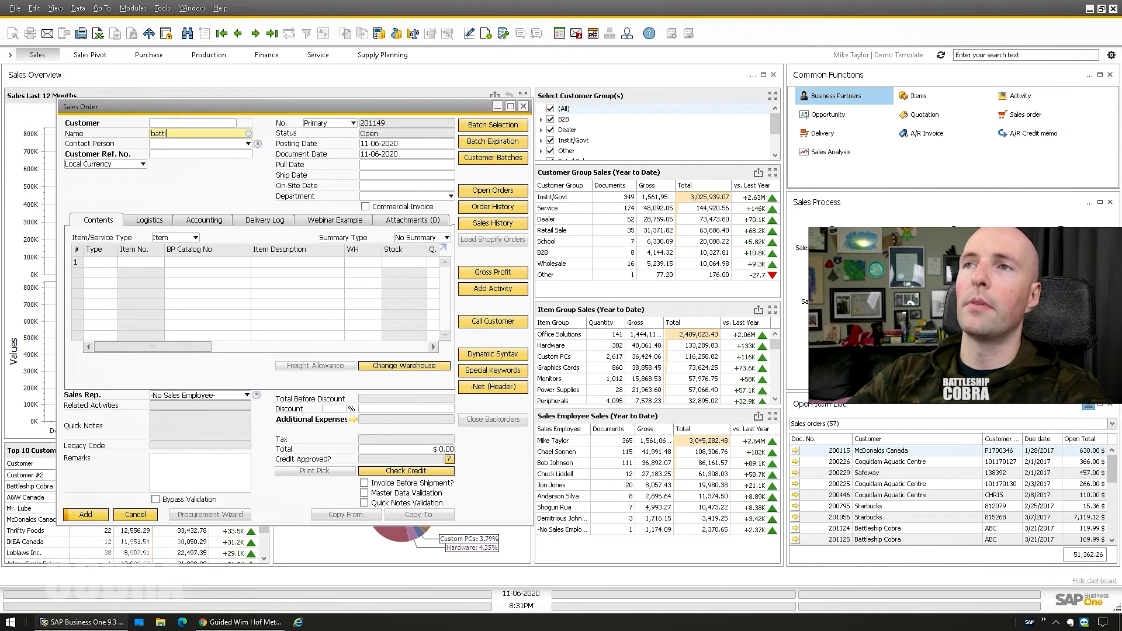
key(Tab)
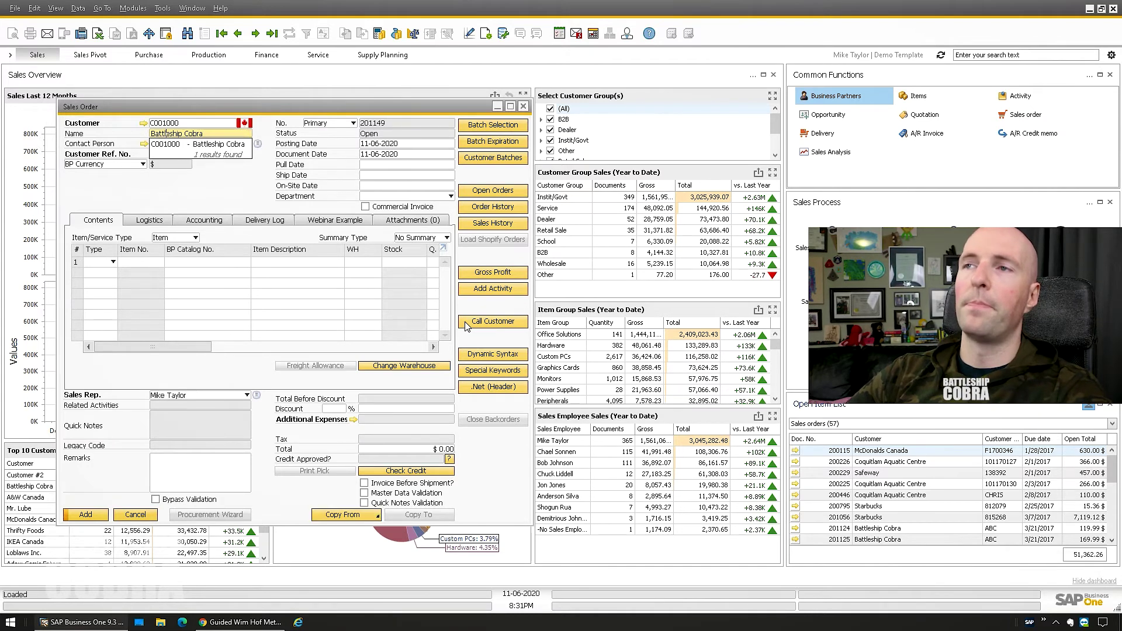
key(Return)
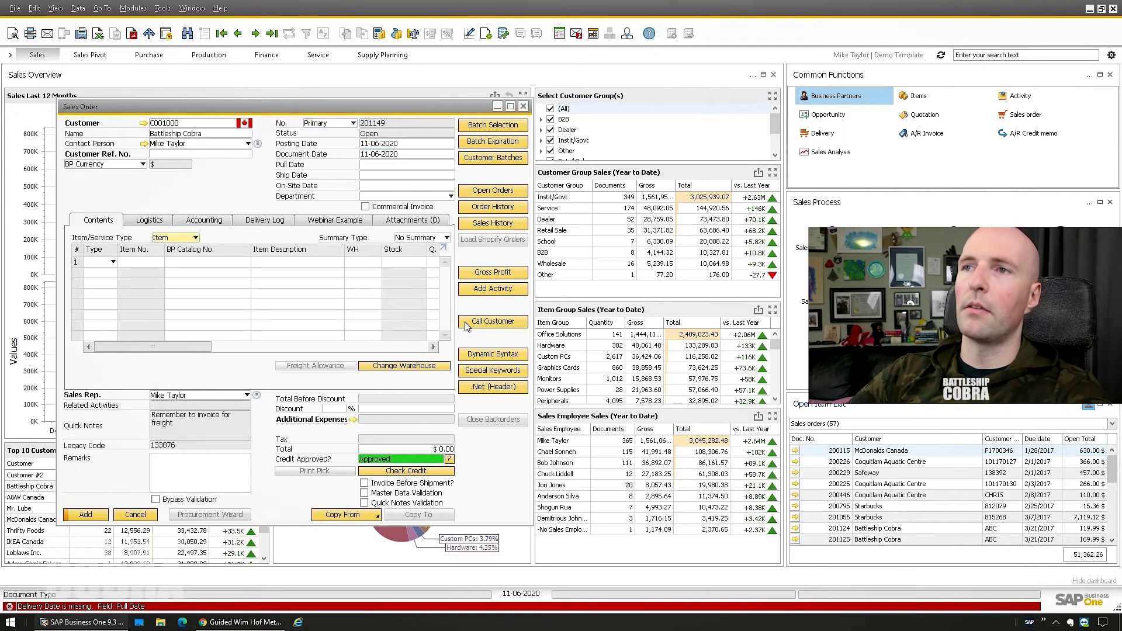
Look up "keyboard" as the first row's item description and add item 041350, Logitech K750 Wireless Solar Keyboard, from the item list
text(keyboard)
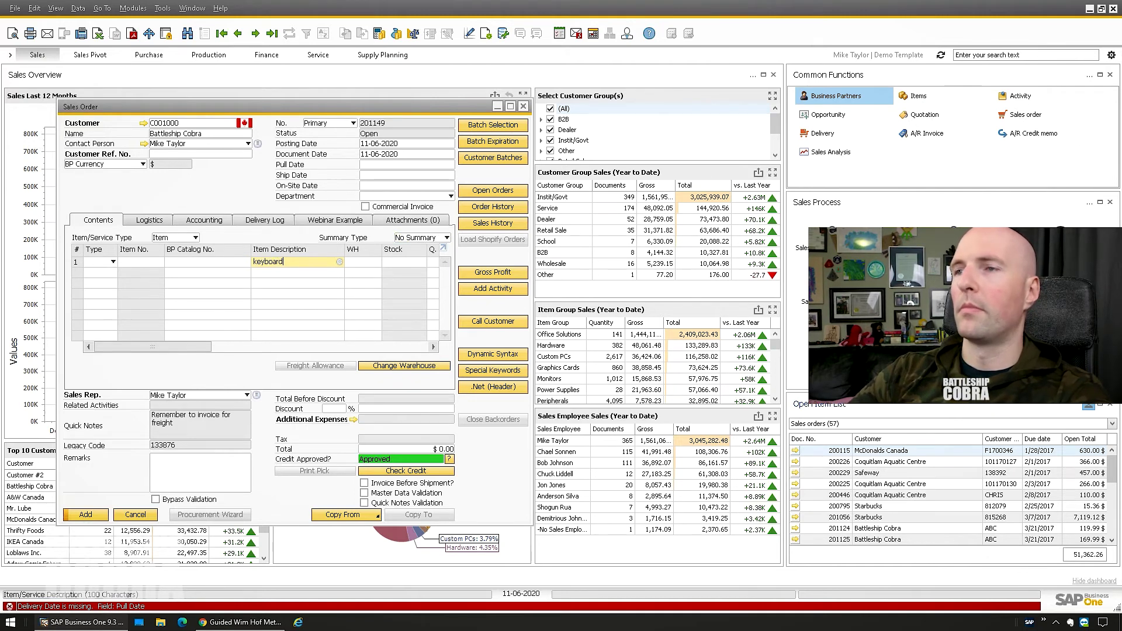
key(Down)
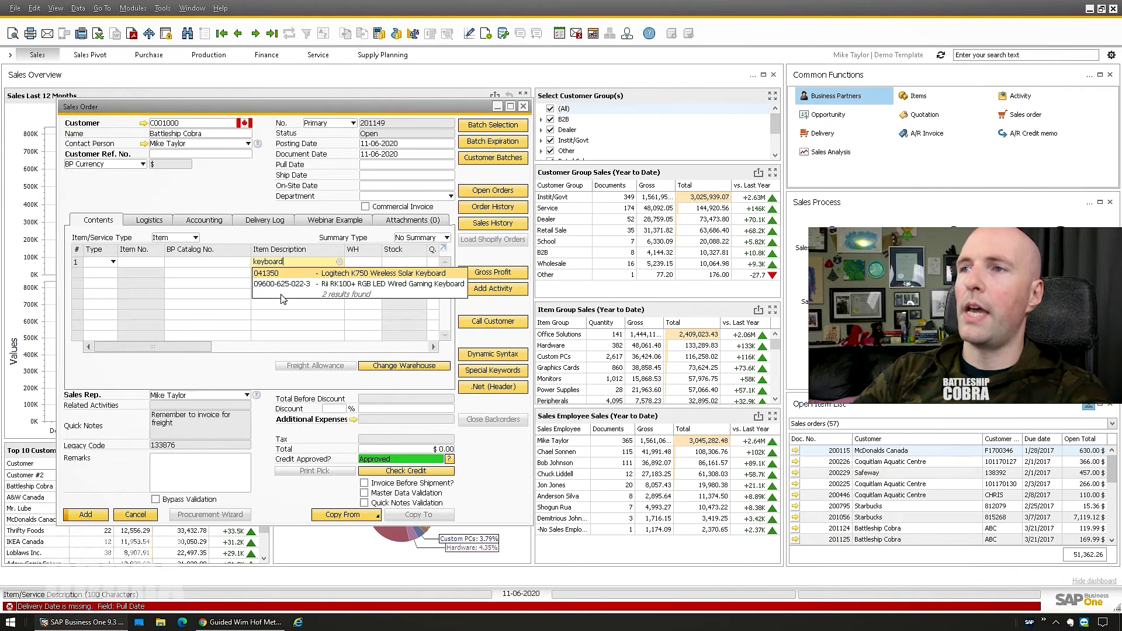
key(Tab)
key(Escape)
key(BackSpace)
key(Tab)
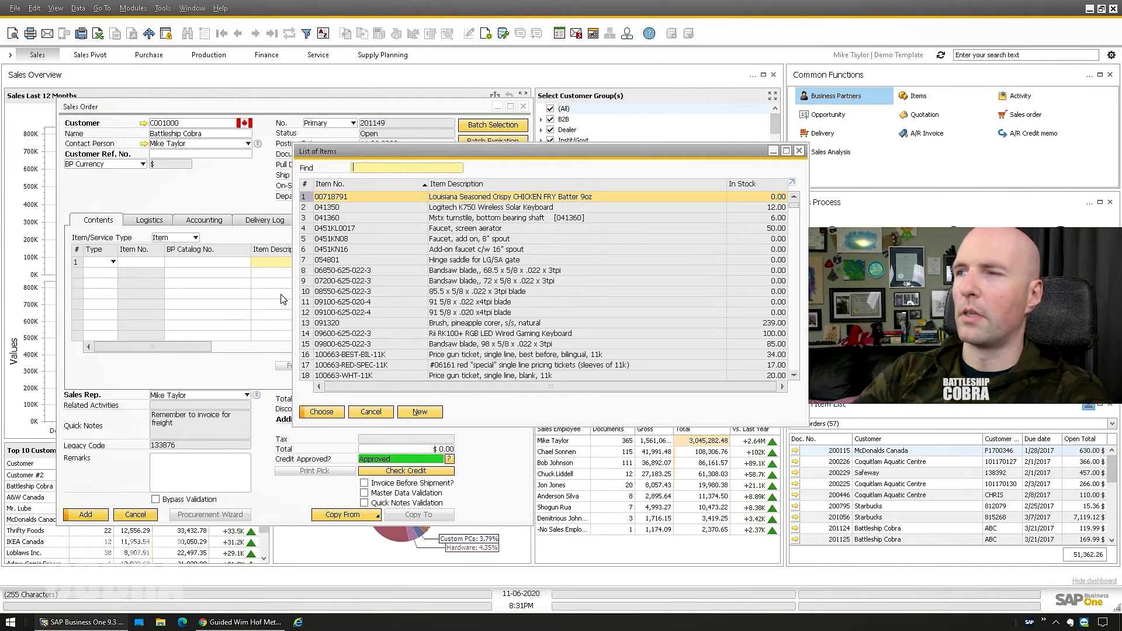
key(Return)
key(Tab)
key(Tab)
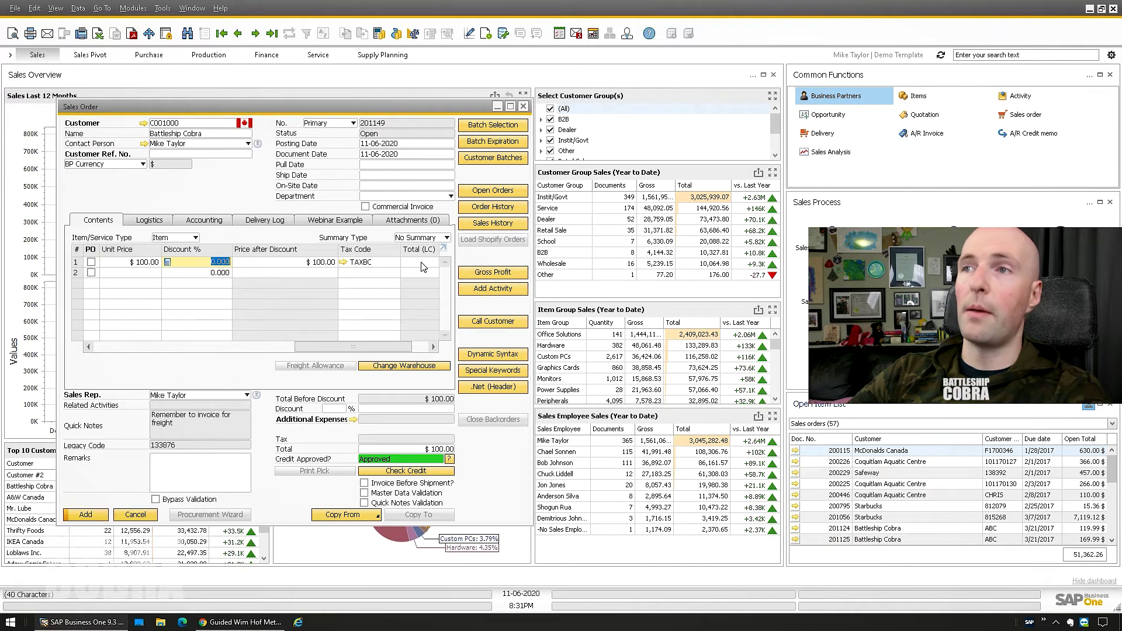
key(Tab)
key(Tab)
key(Tab)
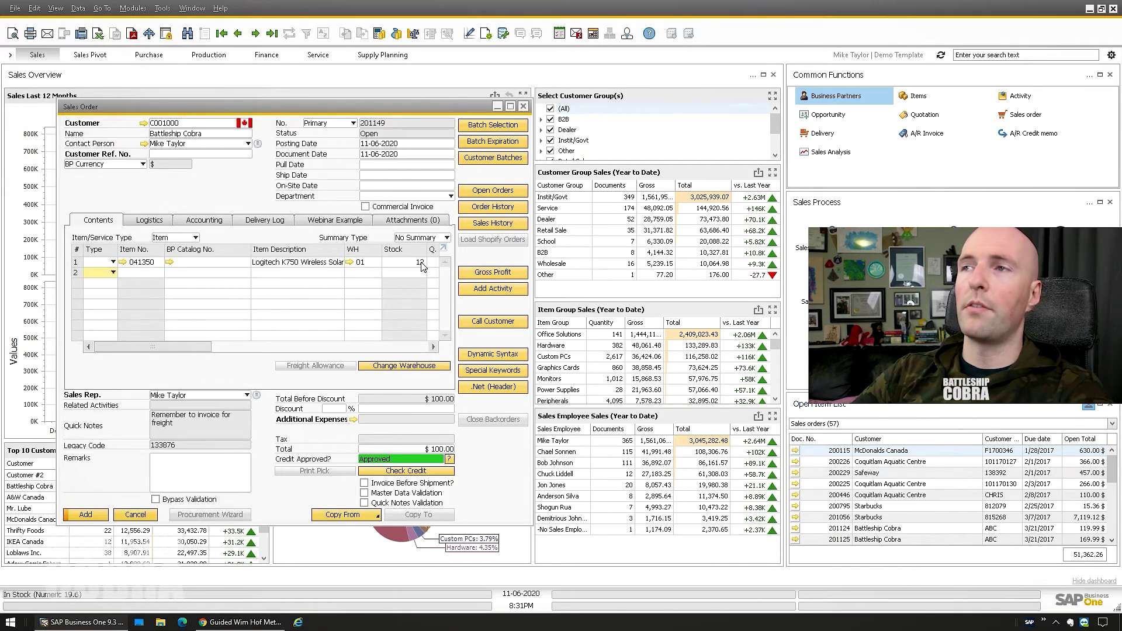
Fill the pull date with today's date using the shorthand "t" and try to add the Sales Order
click(379, 164)
text(t)
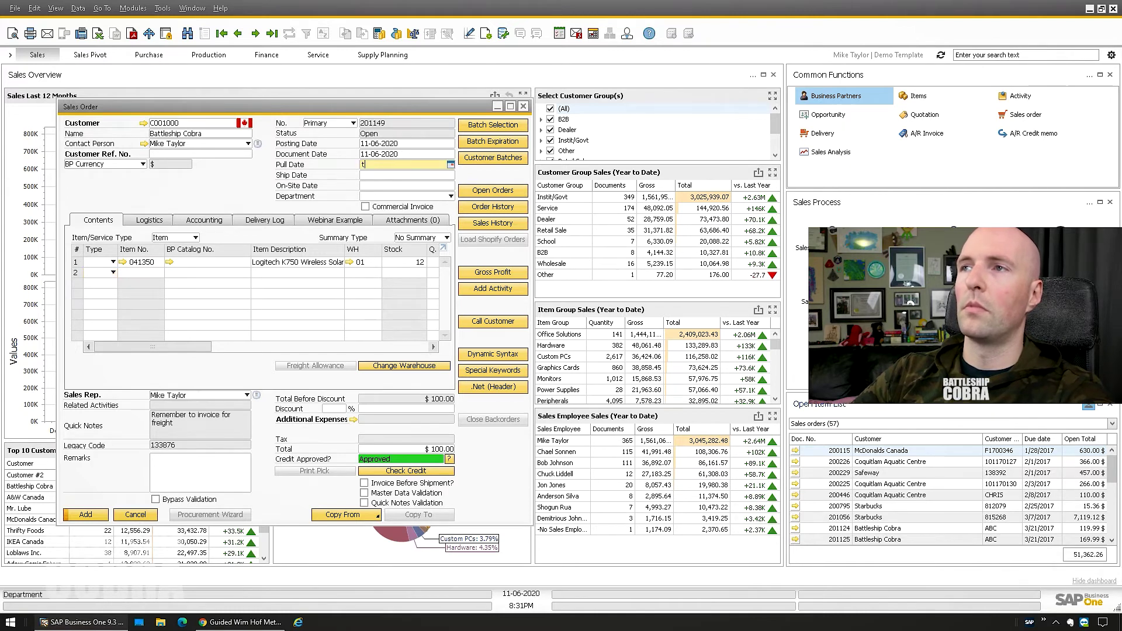
key(Tab)
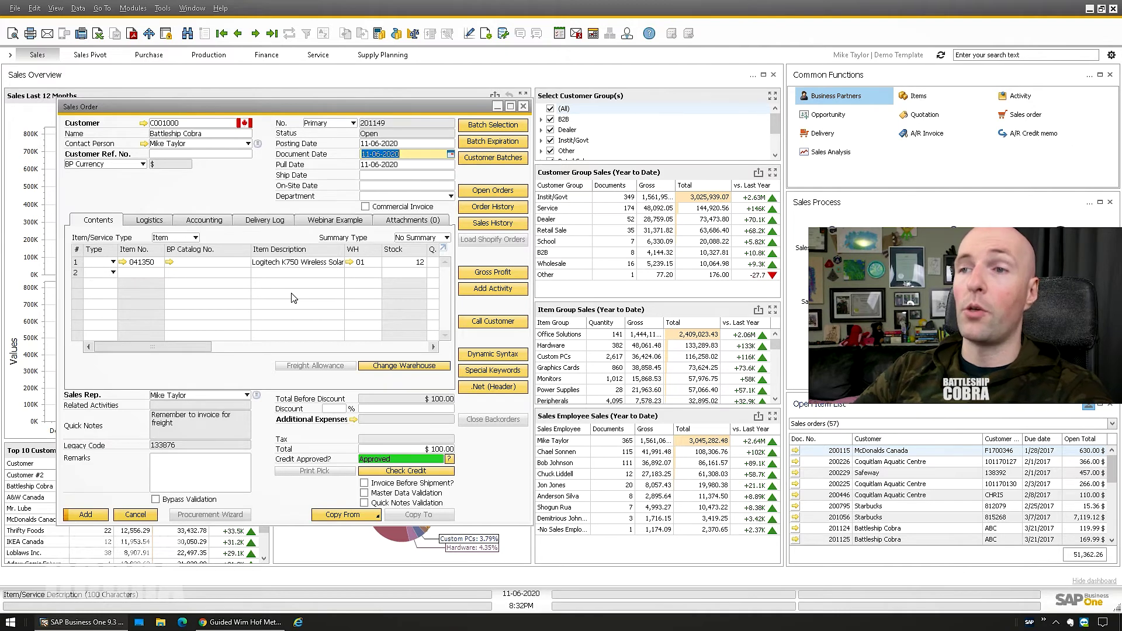
key(Return)
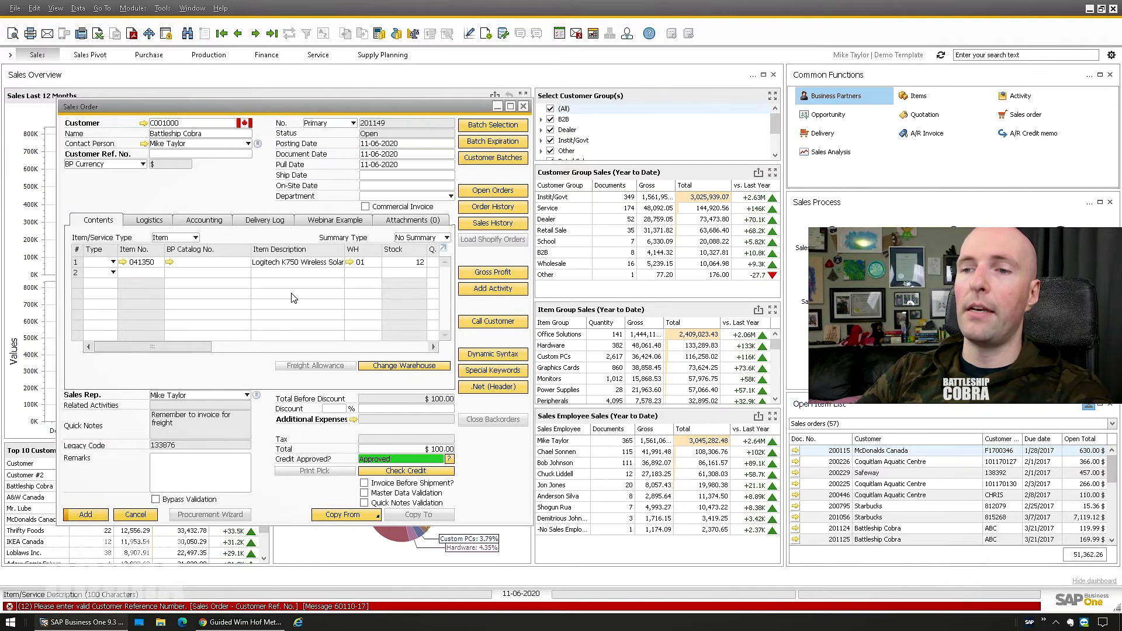
Enter ABC as the customer reference number and add the Sales Order, accepting the duplicate reference
click(222, 156)
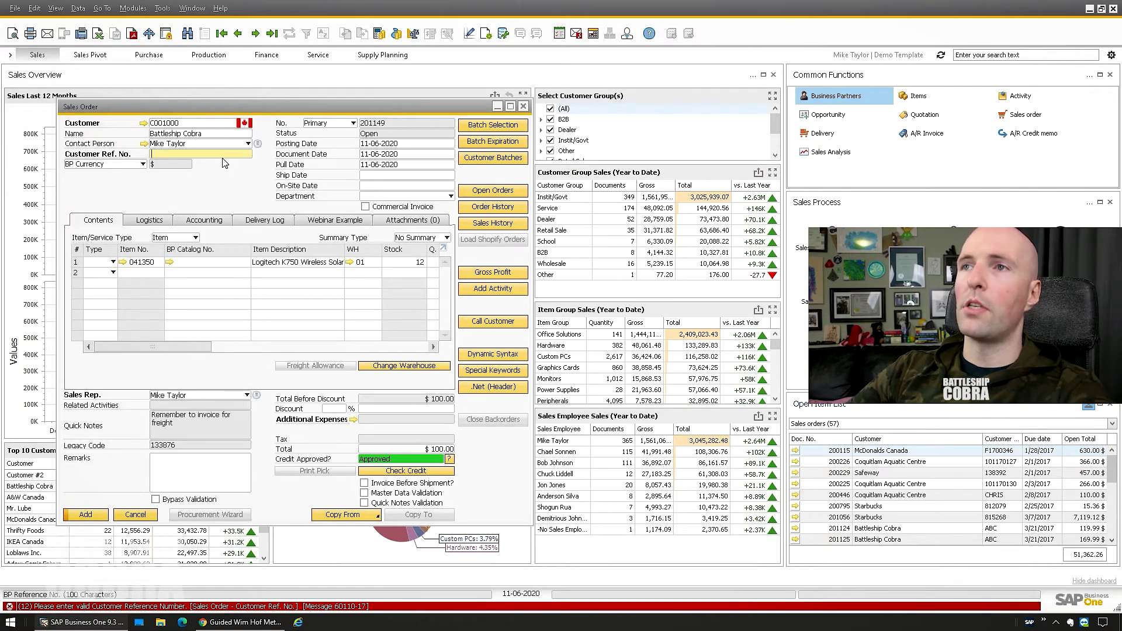
text(ABC)
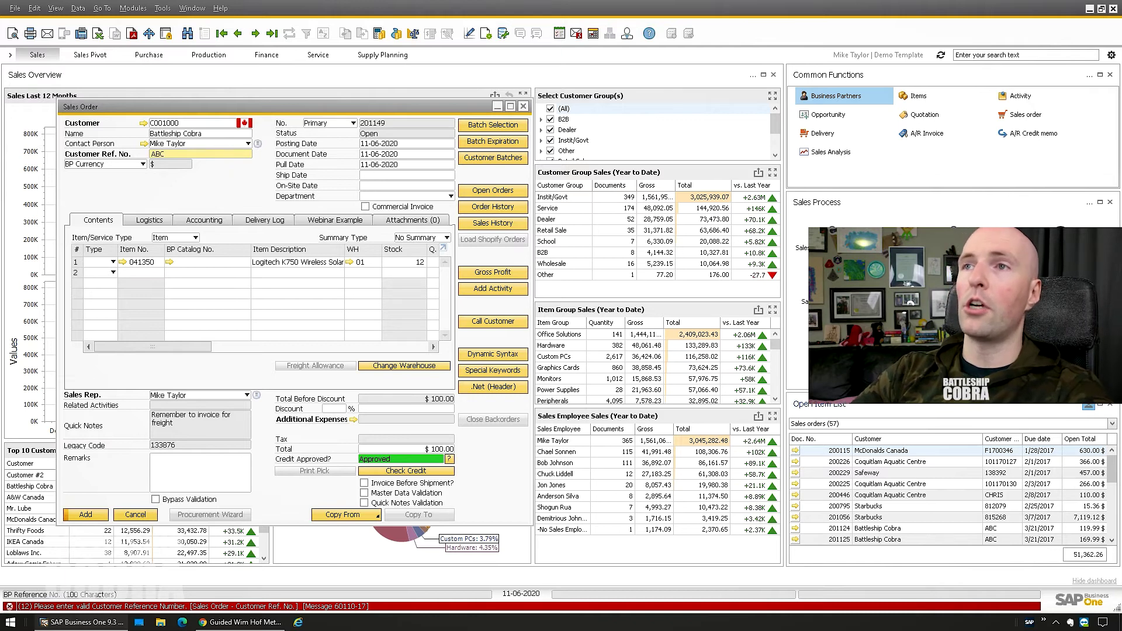
key(Return)
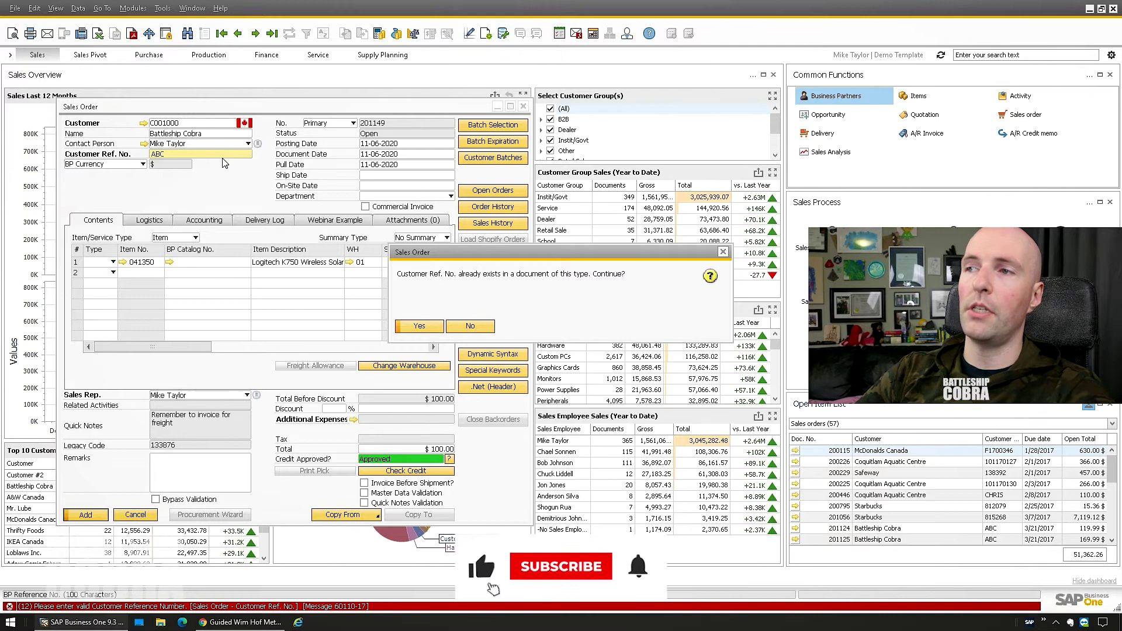
key(Return)
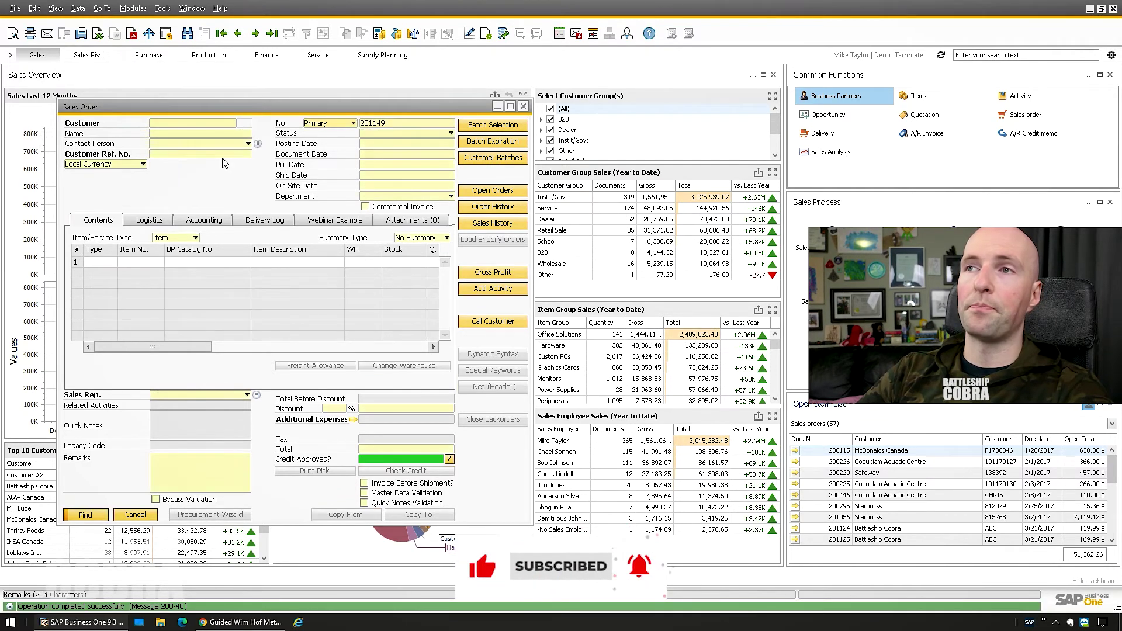
Reopen the order just added and page back through earlier Sales Orders to the open drop-ship order posted 09-15-2020
key(Return)
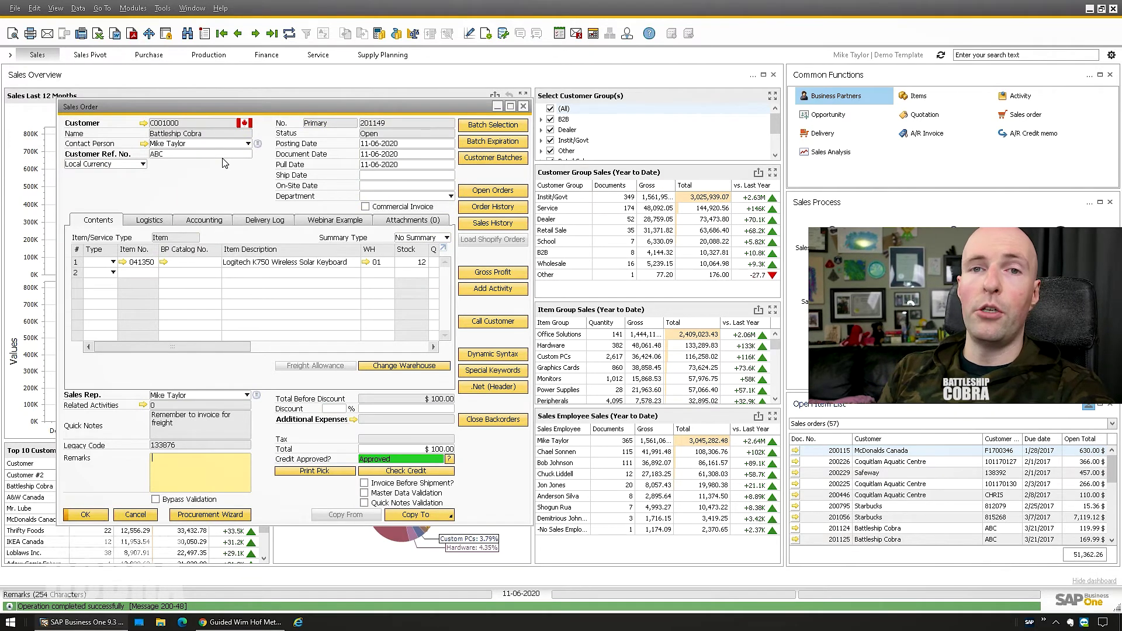
key(Page_Up)
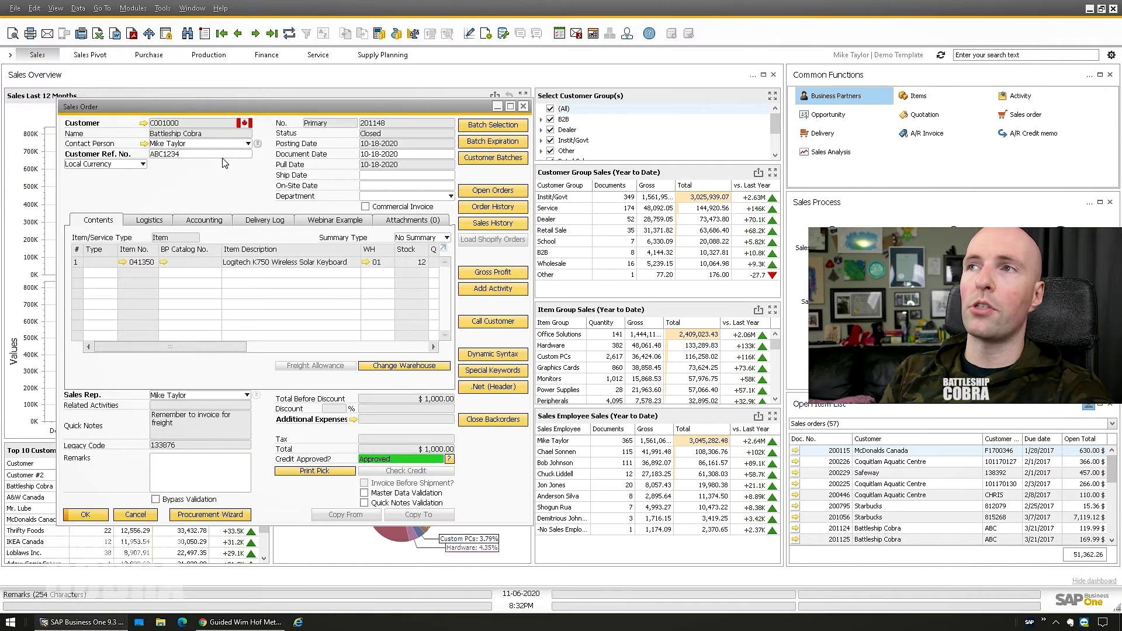
key(Page_Up)
key(Page_Up)
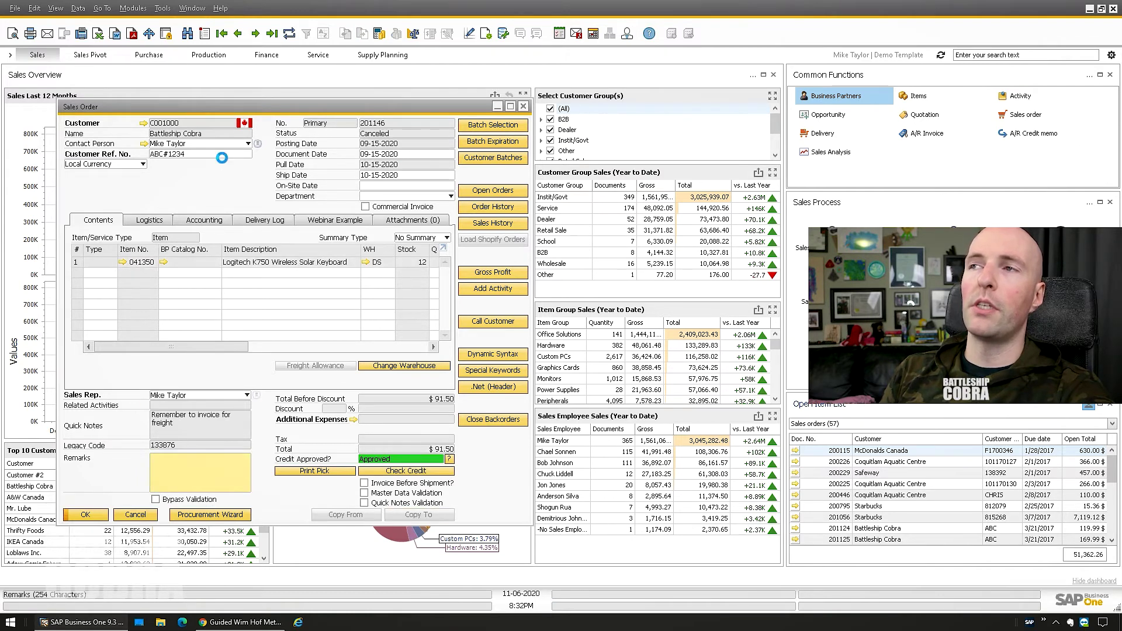
key(Page_Up)
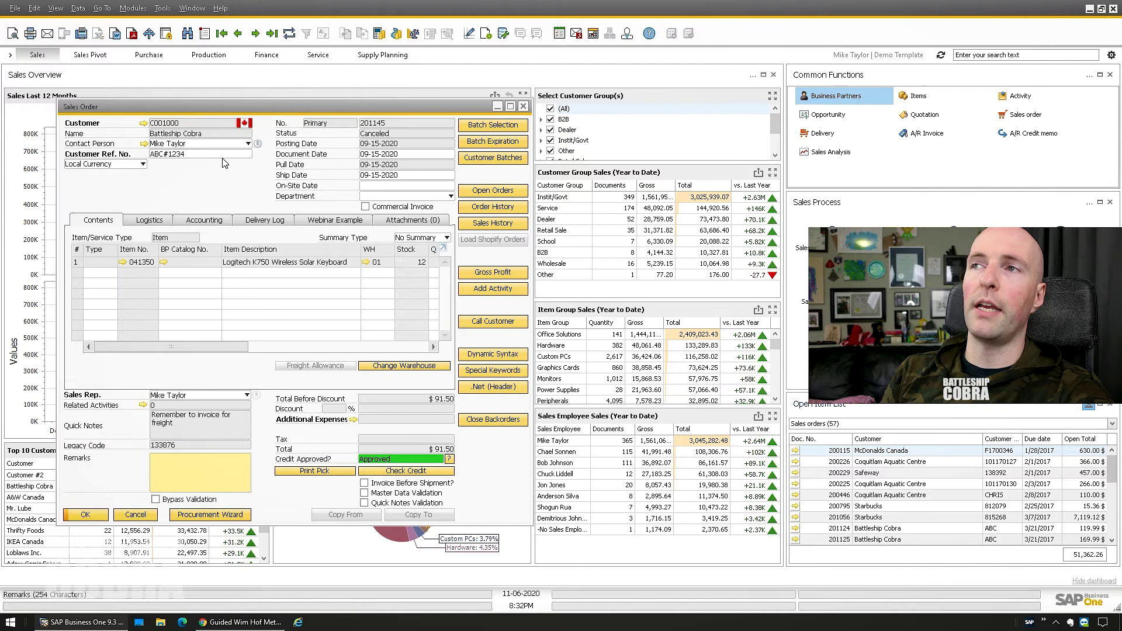
key(Page_Up)
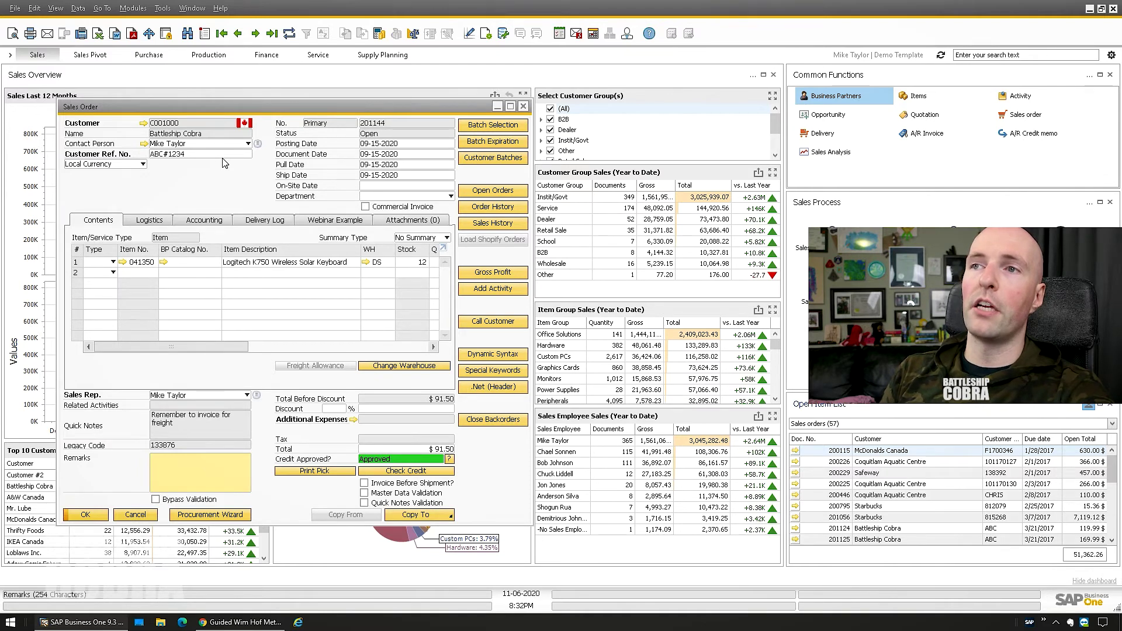
key(Page_Up)
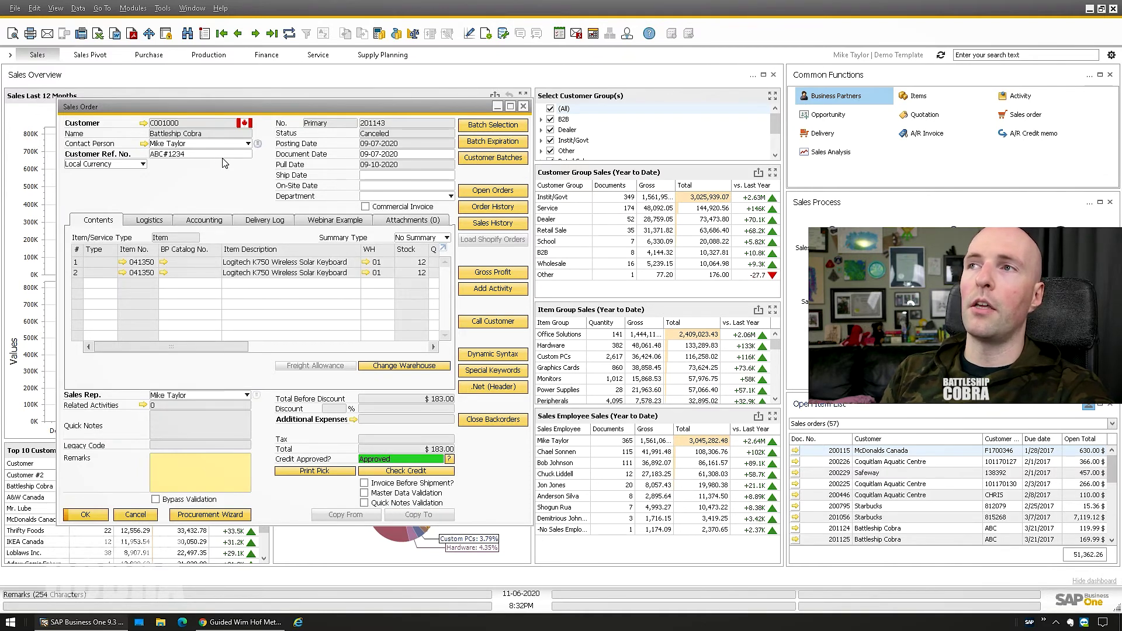
key(Page_Up)
key(Page_Down)
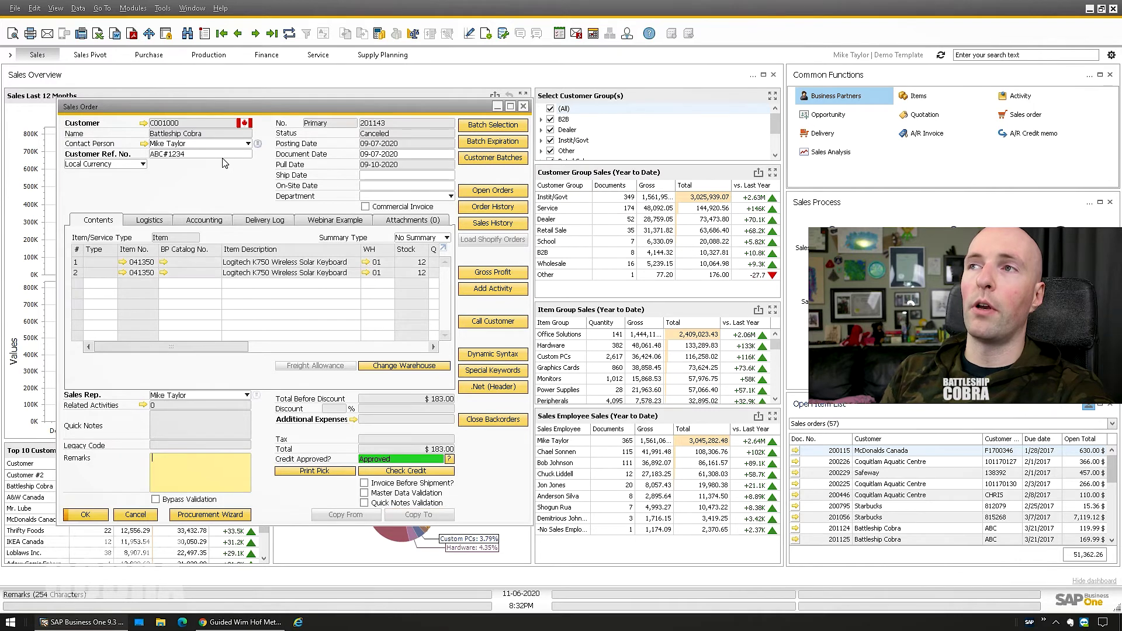
key(Page_Down)
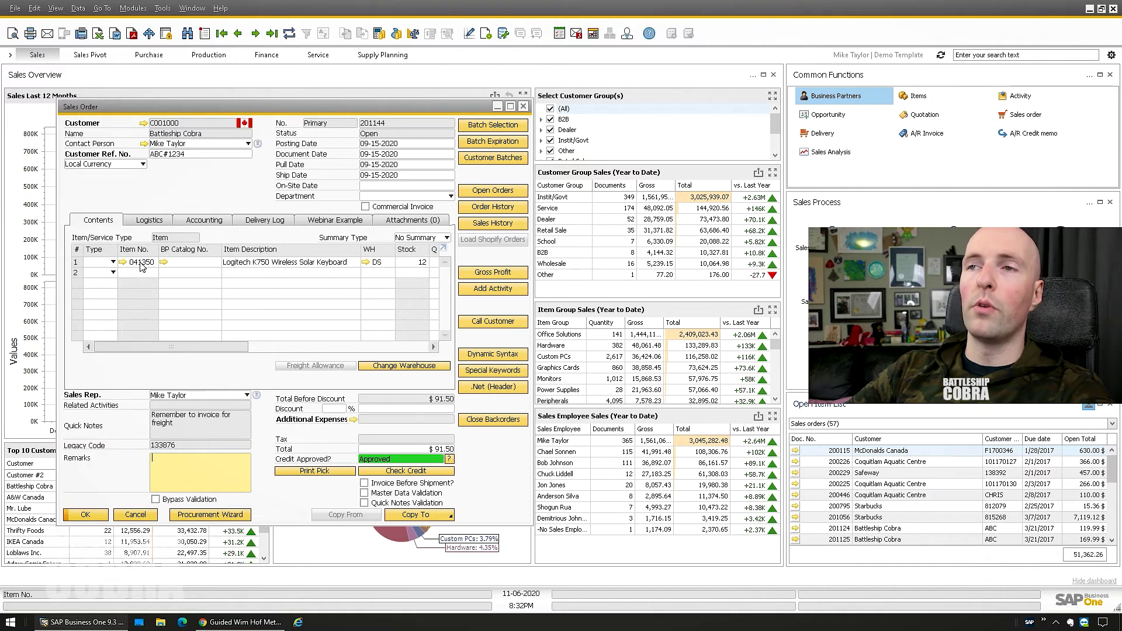
Delete the Logitech keyboard row from the drop-ship Sales Order, accepting the drop-ship warning, and look up the row-deletion shortcut
click(285, 262)
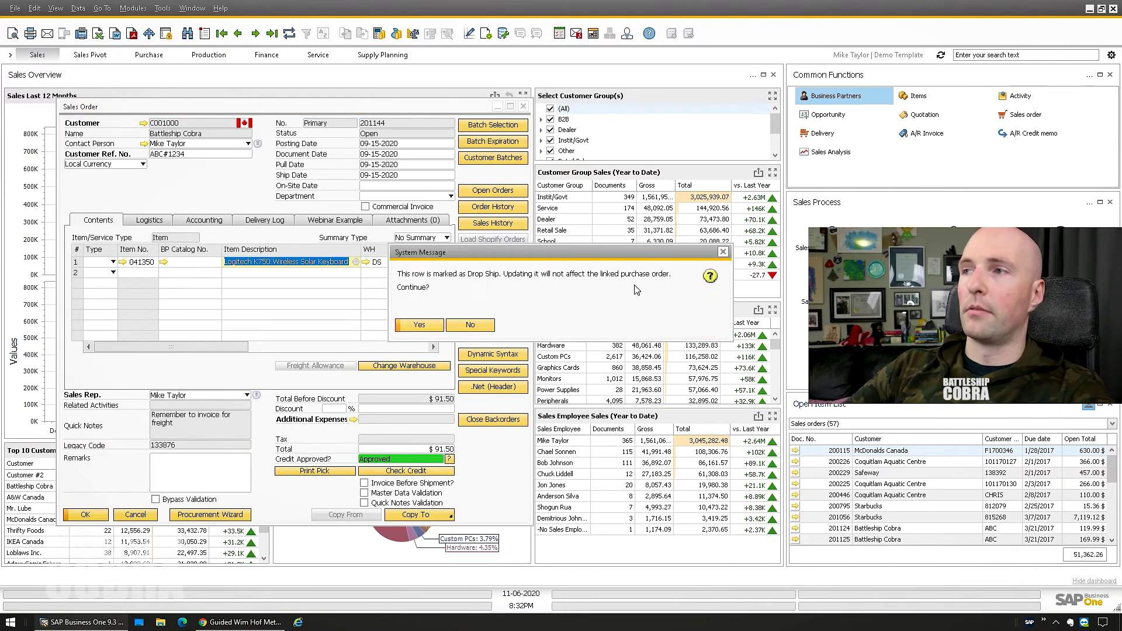
click(419, 326)
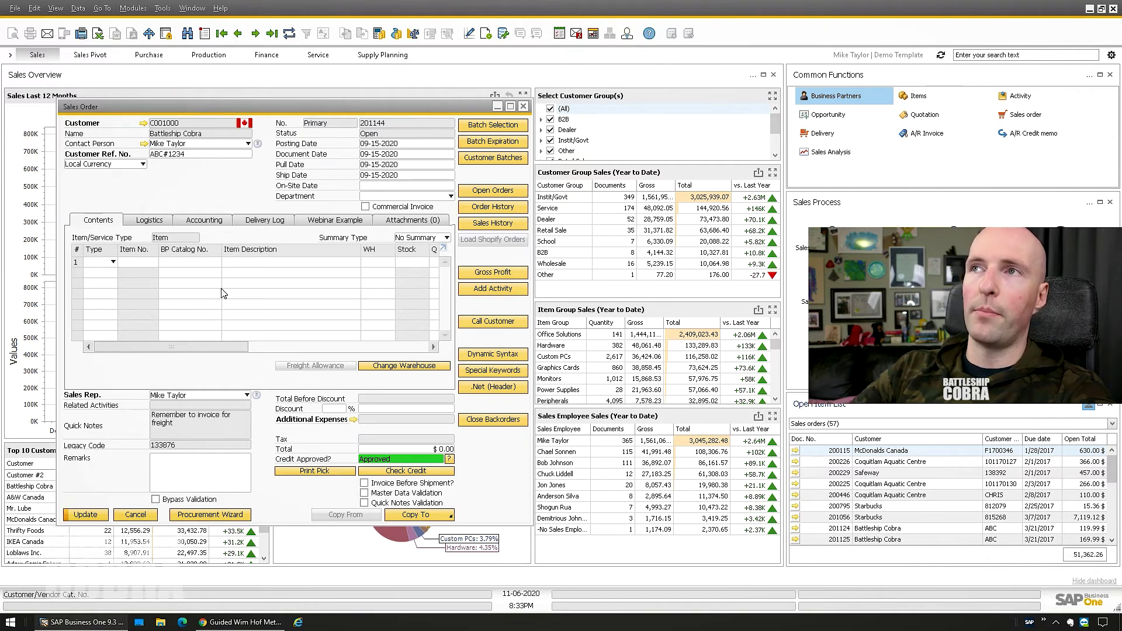
click(78, 8)
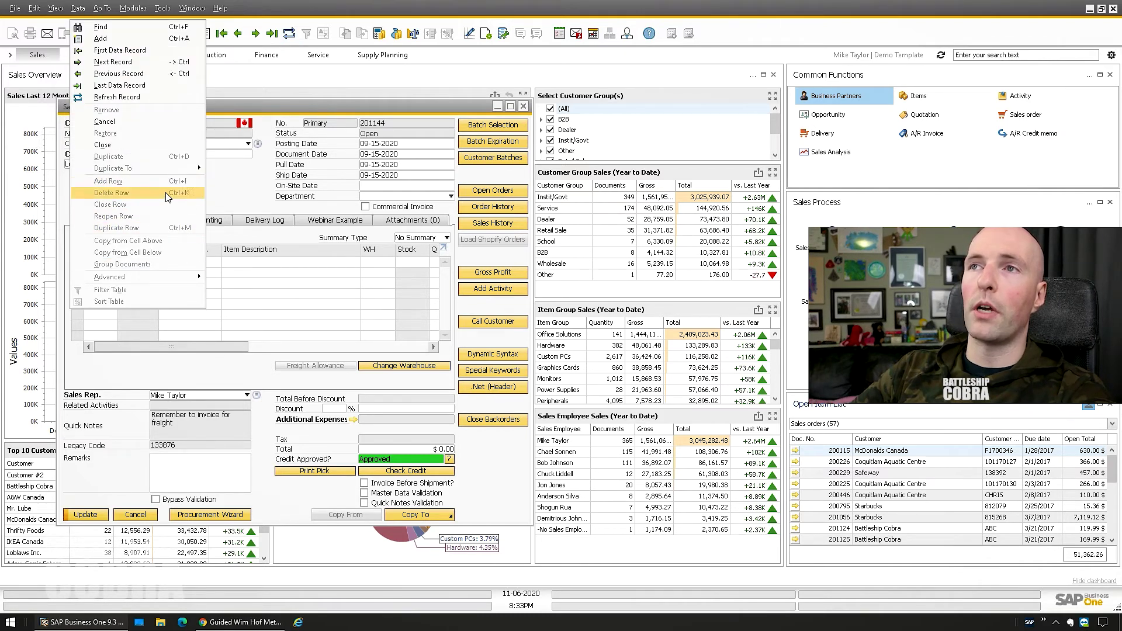
click(255, 106)
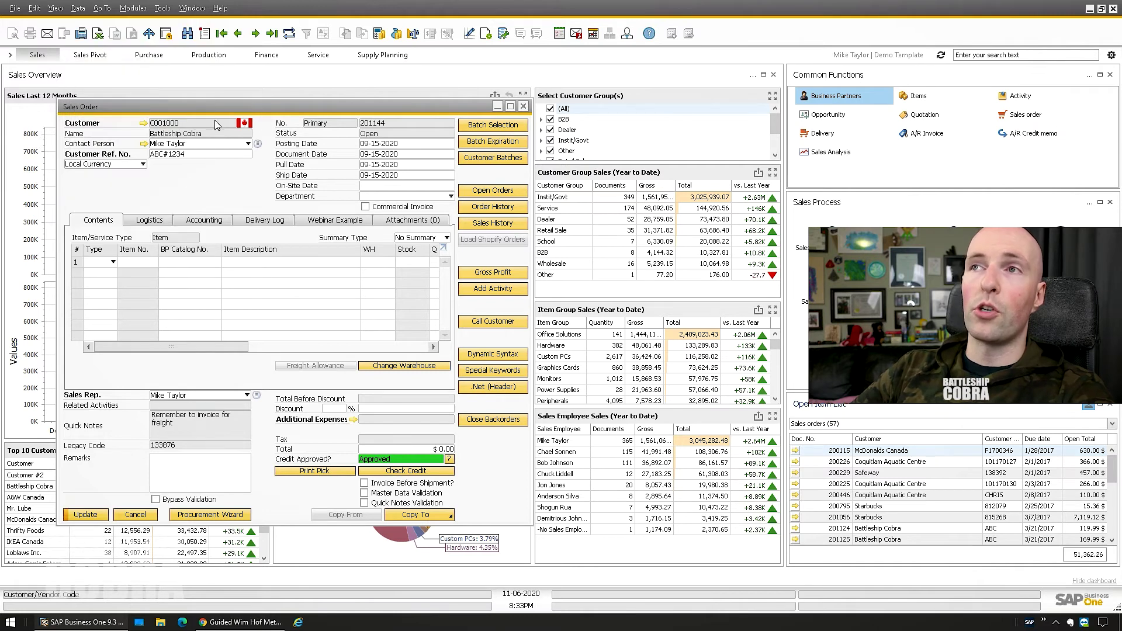
drag(221, 108, 225, 119)
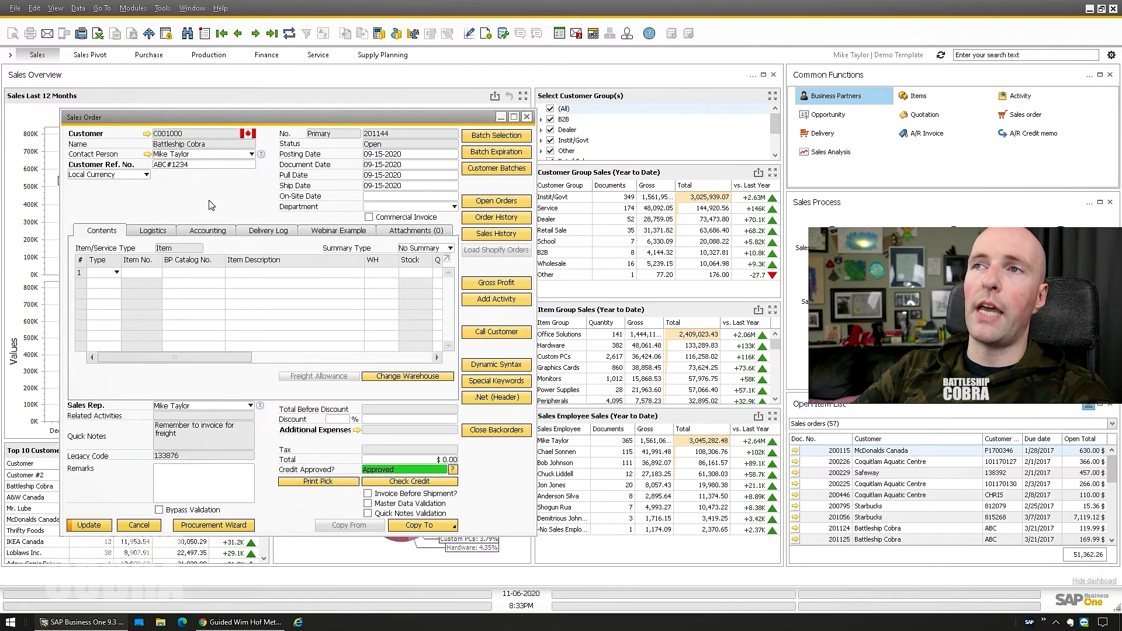
Switch the Sales Order to Find mode, discarding the unsaved row deletion
key(ctrl+f)
key(Return)
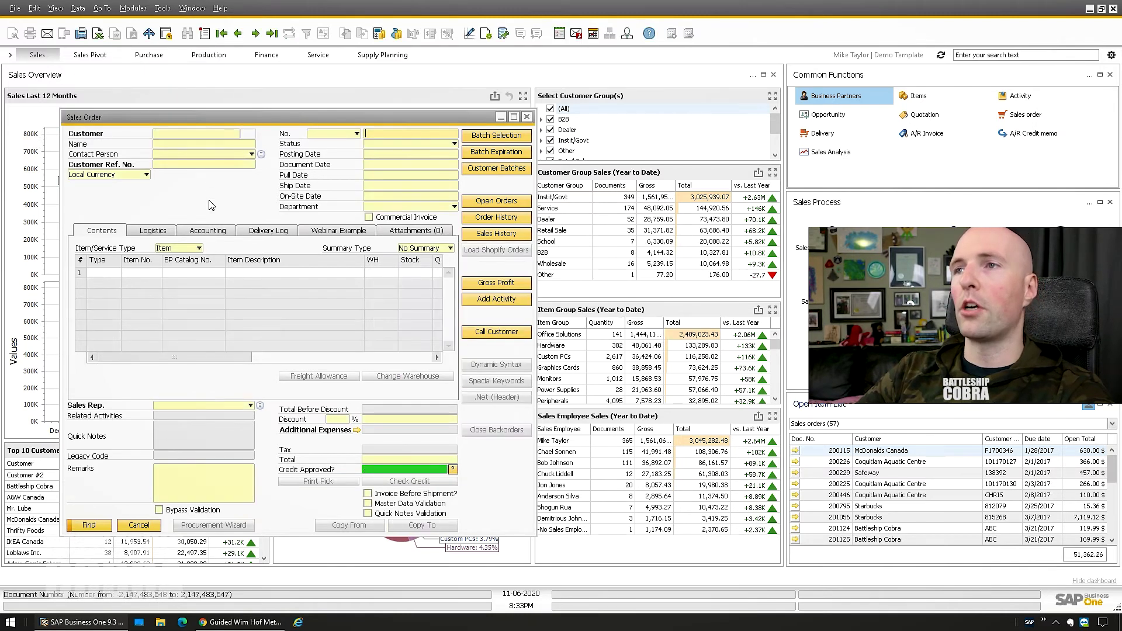
Start a new Sales Order and fill in the customer Battleship Cobra by looking up the partial name "battl"
key(ctrl+a)
key(Tab)
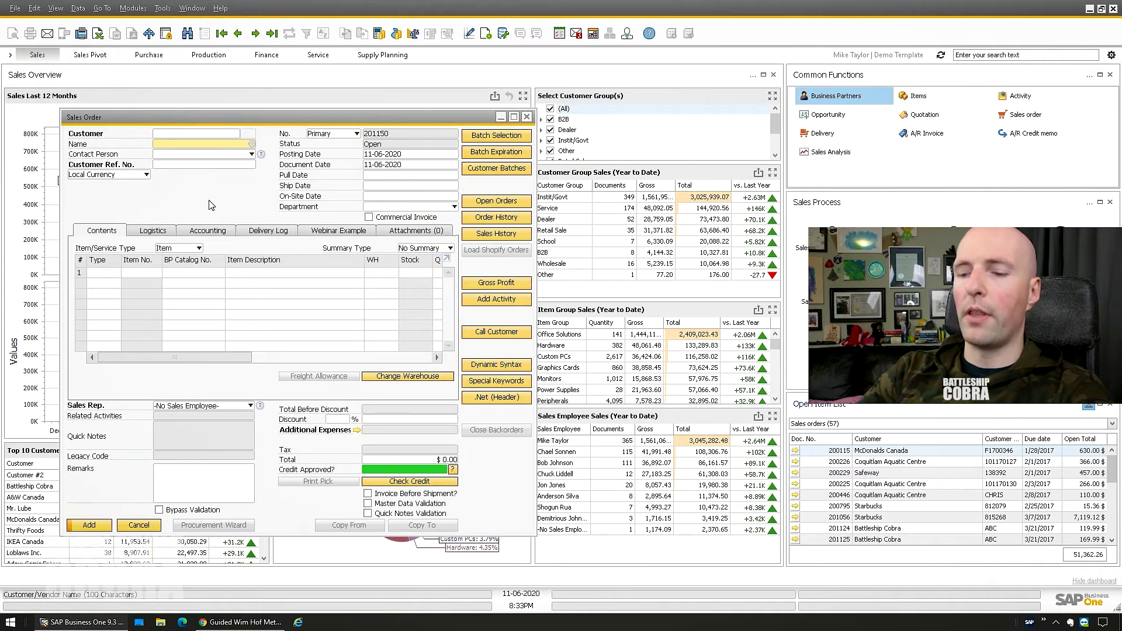
text(battl)
key(Tab)
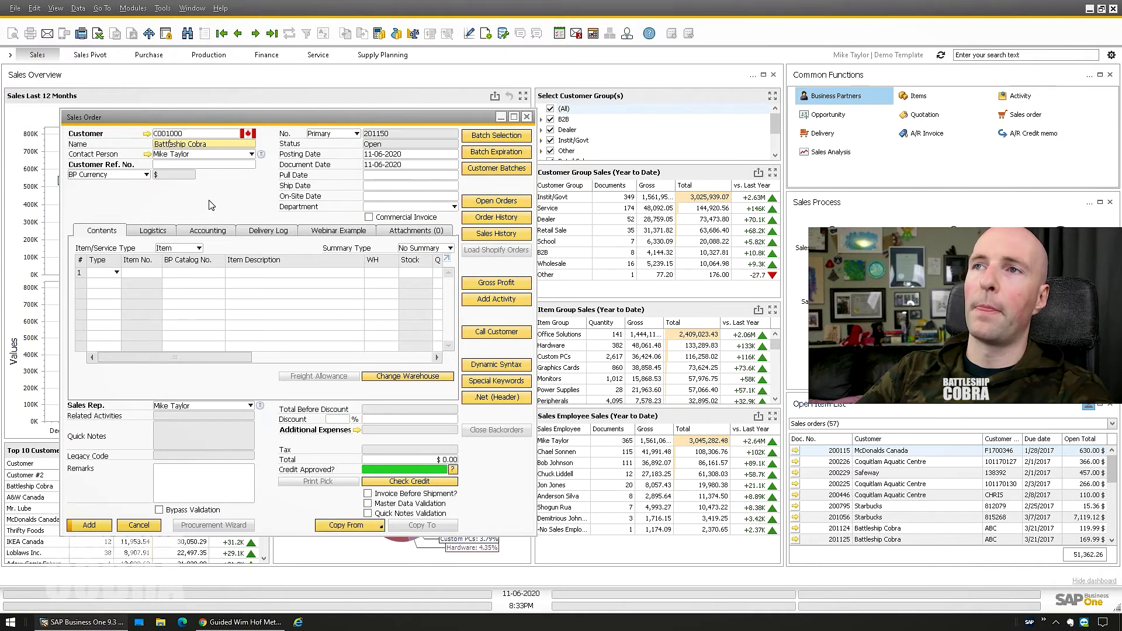
key(Return)
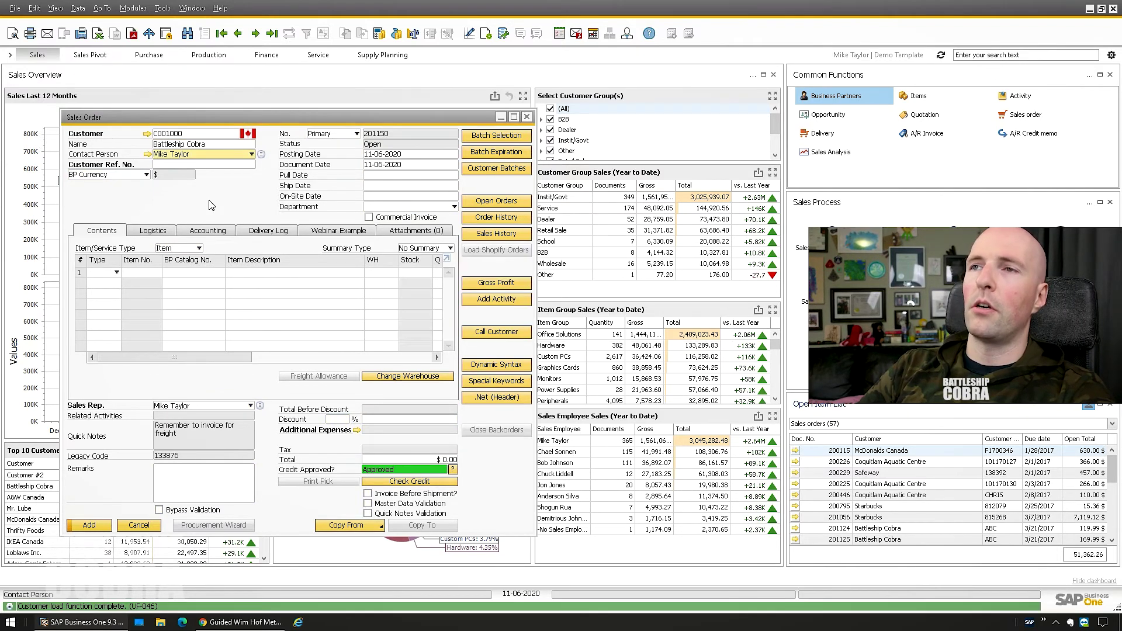
Enter SOMETHING as the customer reference number and set the posting date to today using the shorthand t
text(SOMETHING)
key(Tab)
key(Tab)
key(Tab)
key(Tab)
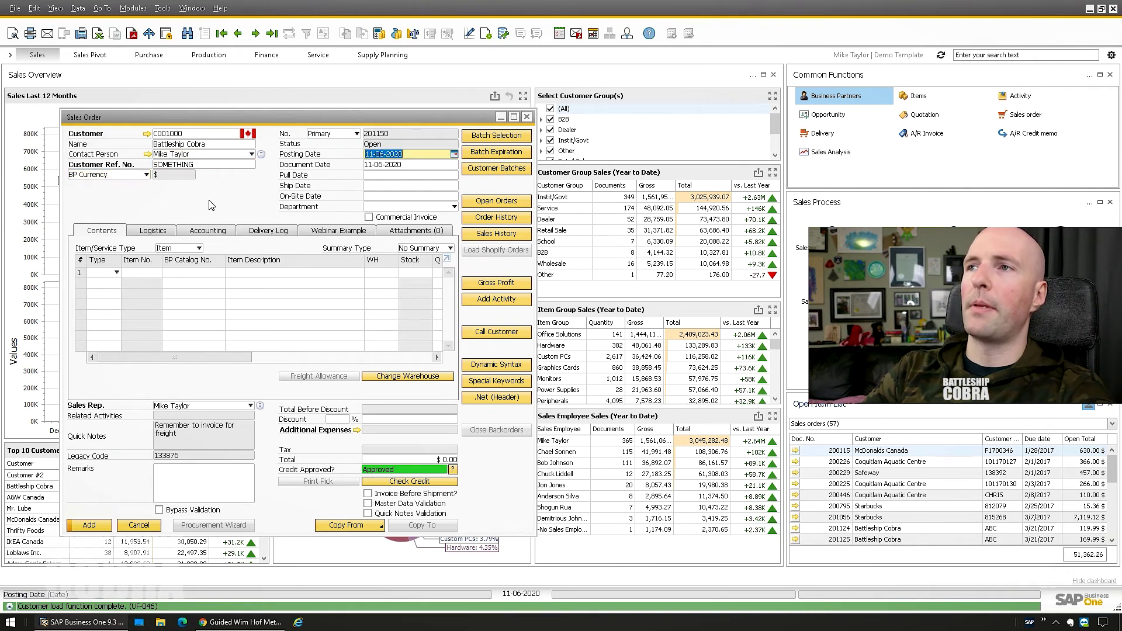
text(t)
key(shift+Tab)
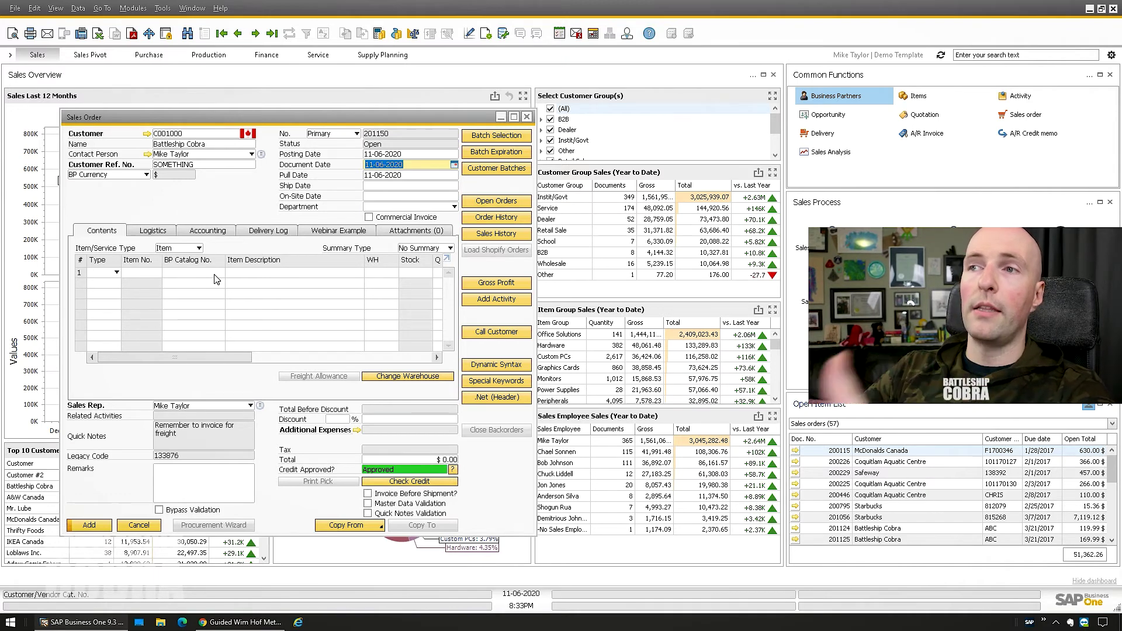
Move back through the header fields to the customer reference and replace it with a new reference number
key(Tab)
key(shift+Tab)
key(shift+Tab)
key(shift+Tab)
key(shift+Tab)
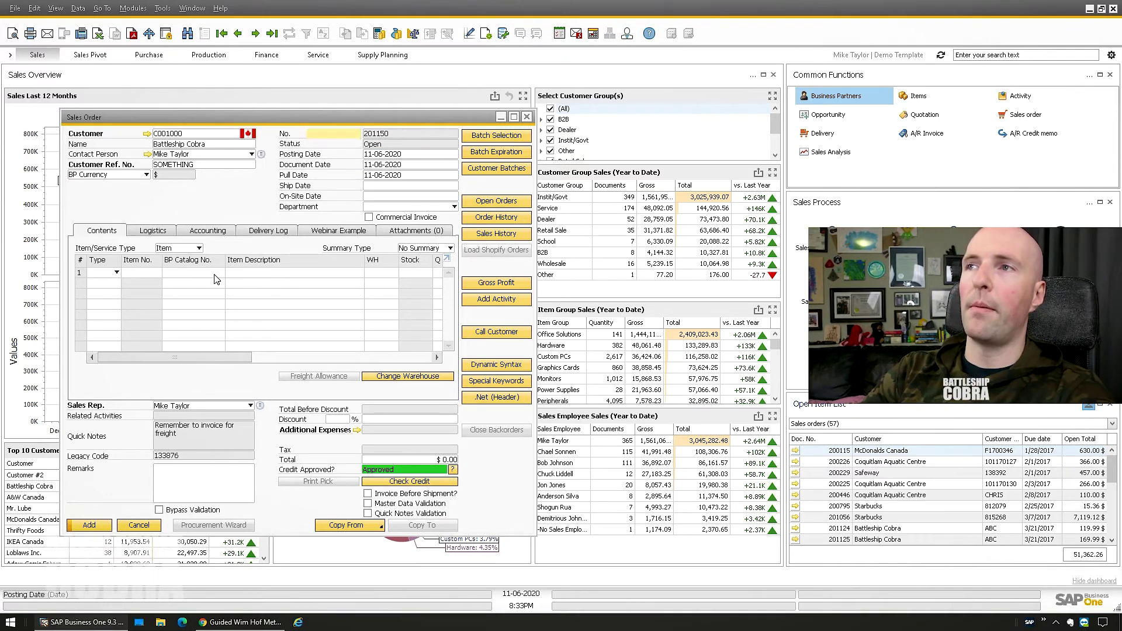
key(shift+Tab)
text(ABC398203849)
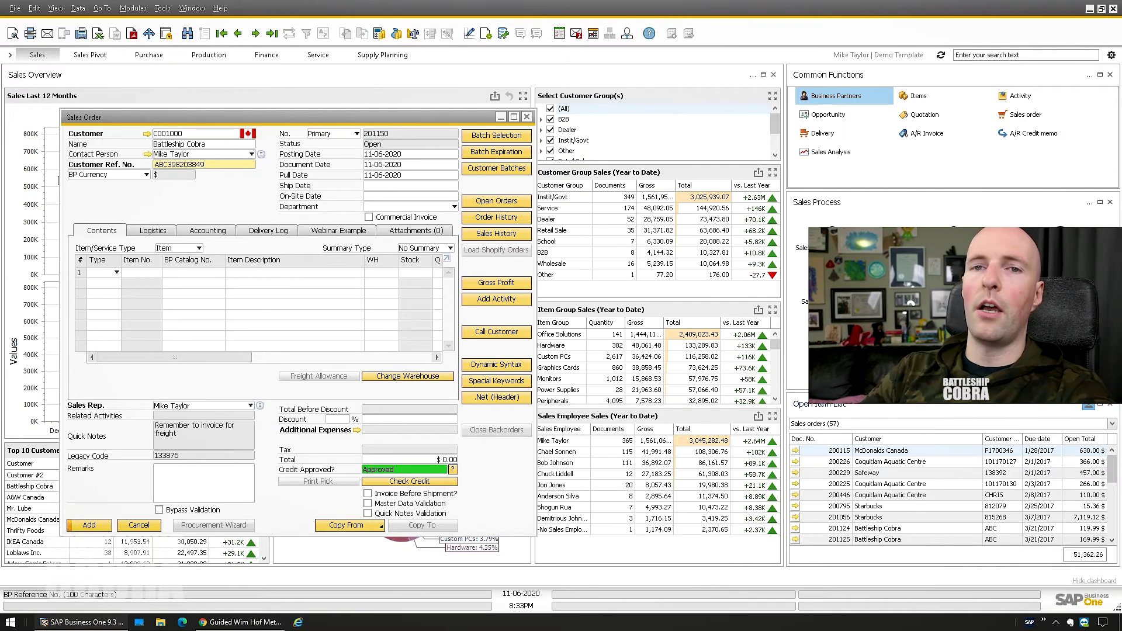
Add the Logitech K750 Wireless Solar Keyboard to the first row by looking up "keyboa" in the item description
click(235, 272)
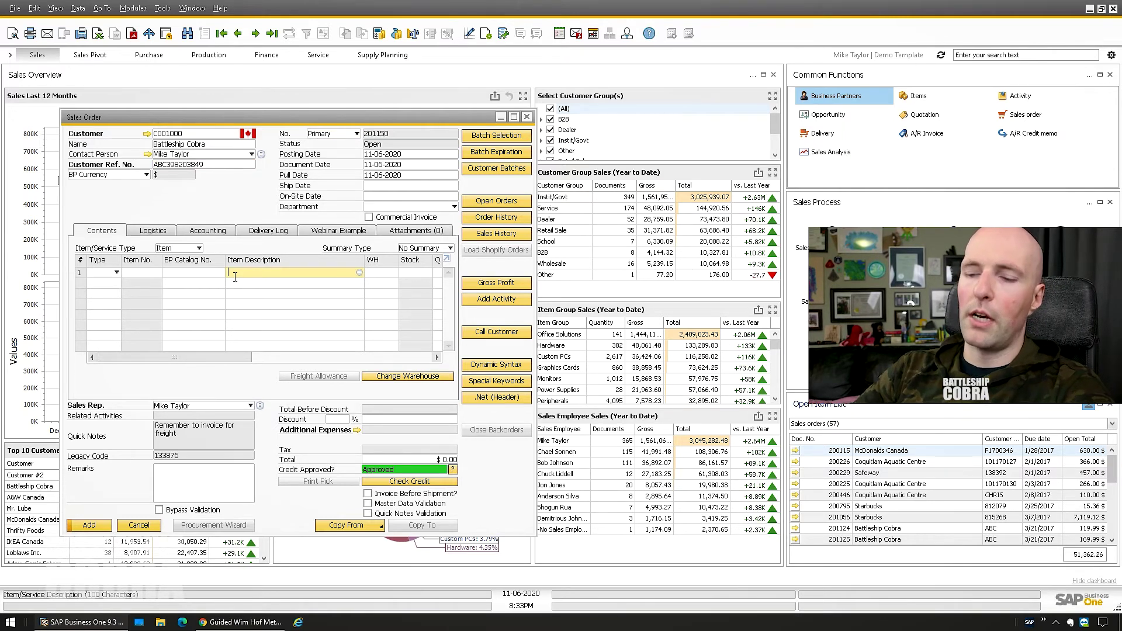
text(keyboa)
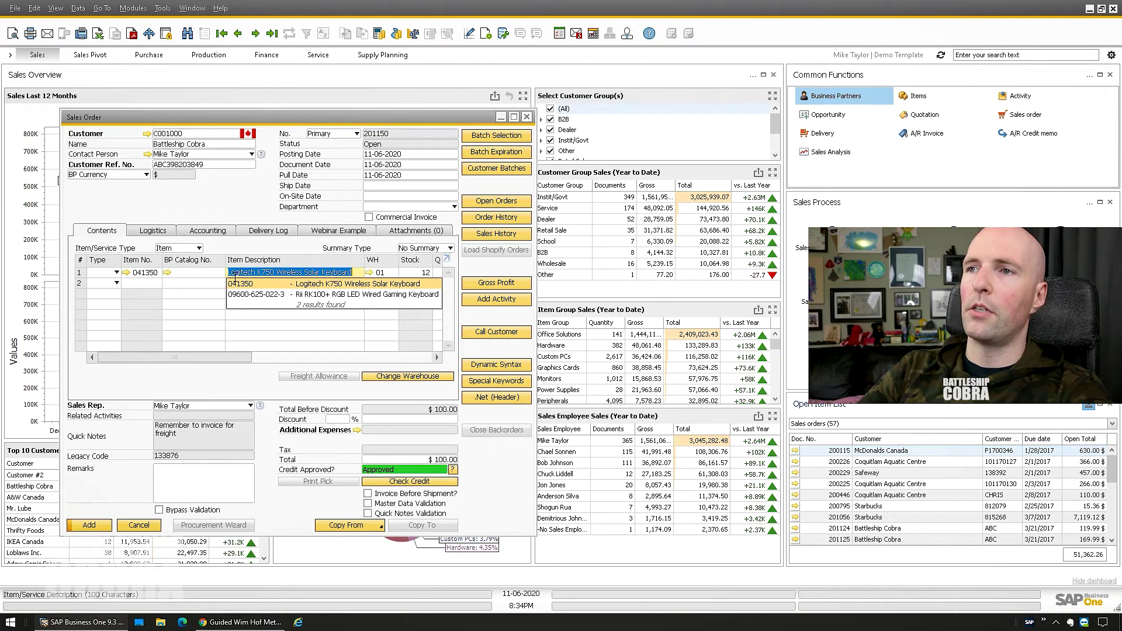
key(Return)
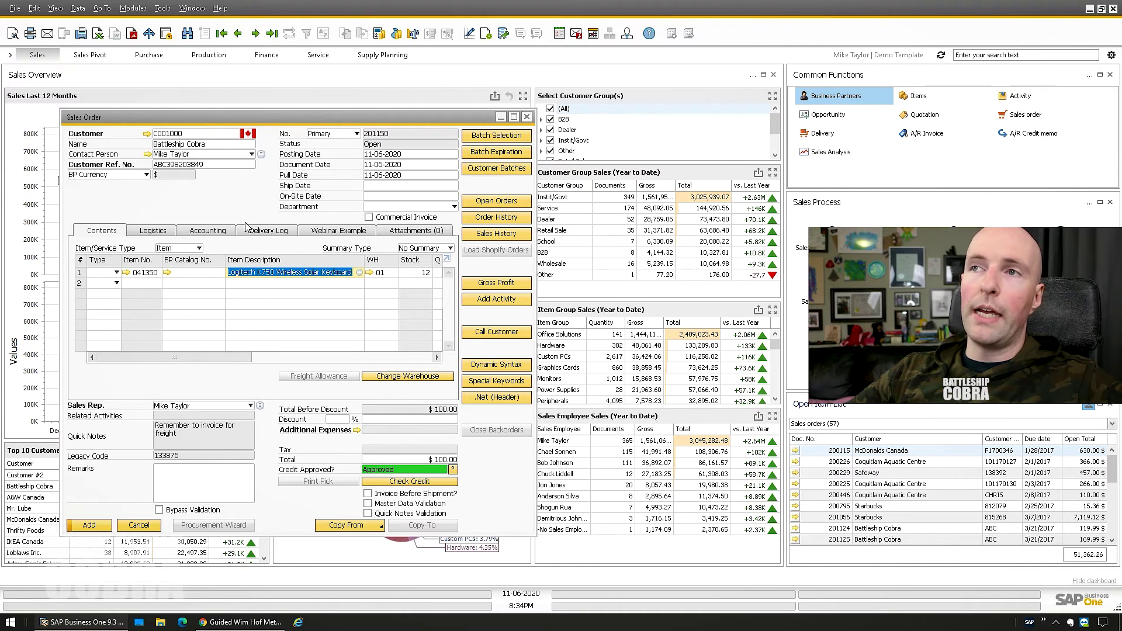
Close all open windows at once, discarding the unsaved Sales Order
click(192, 8)
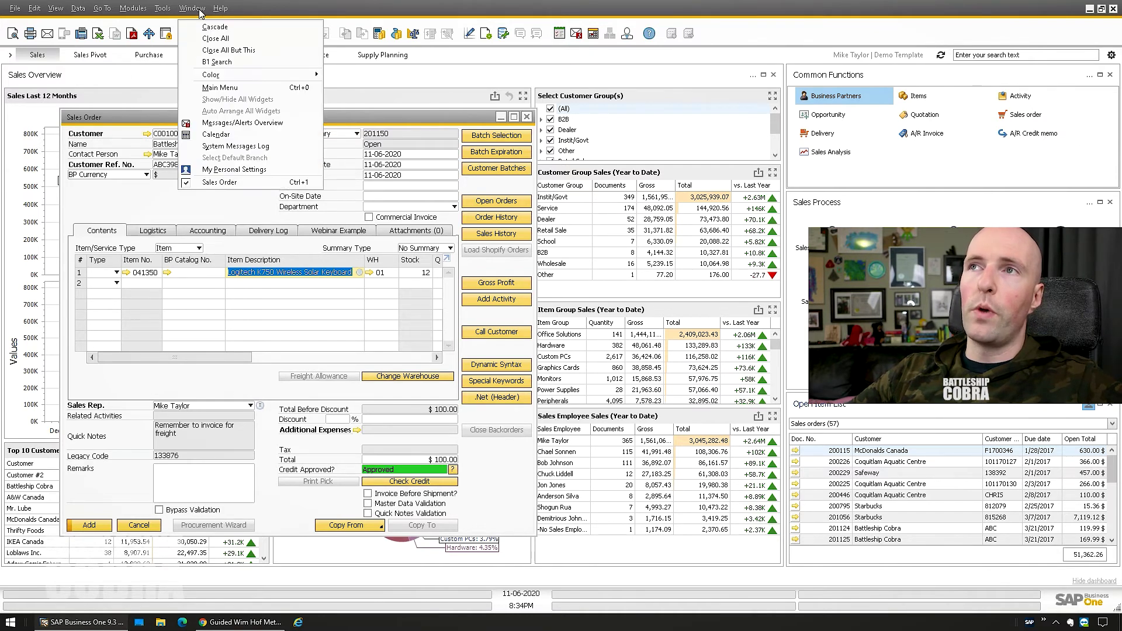
click(225, 40)
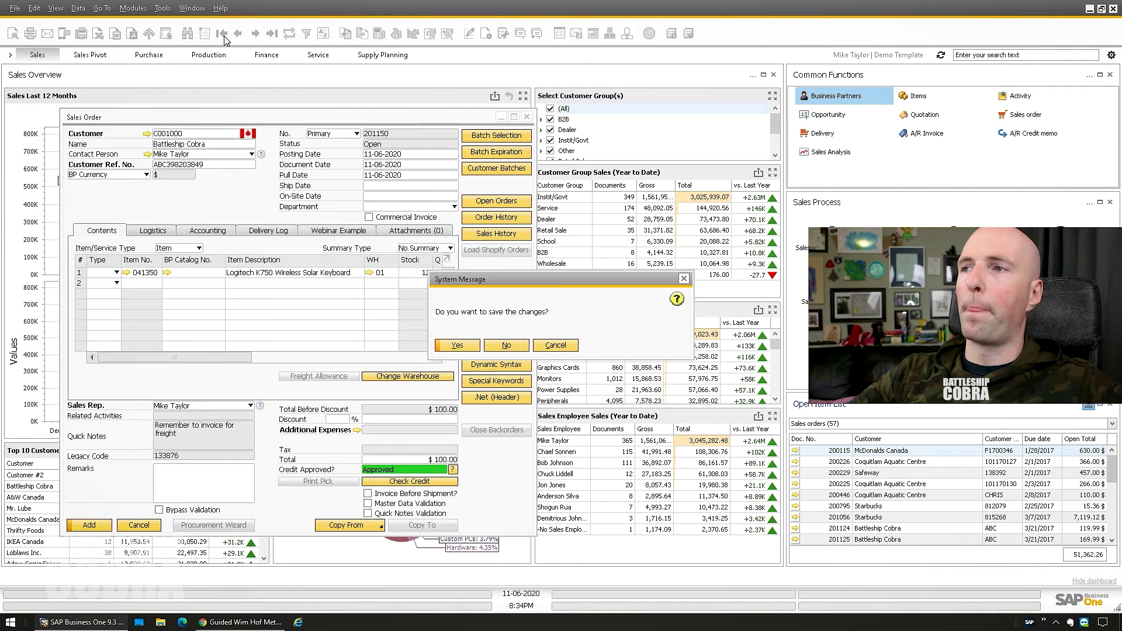
click(519, 347)
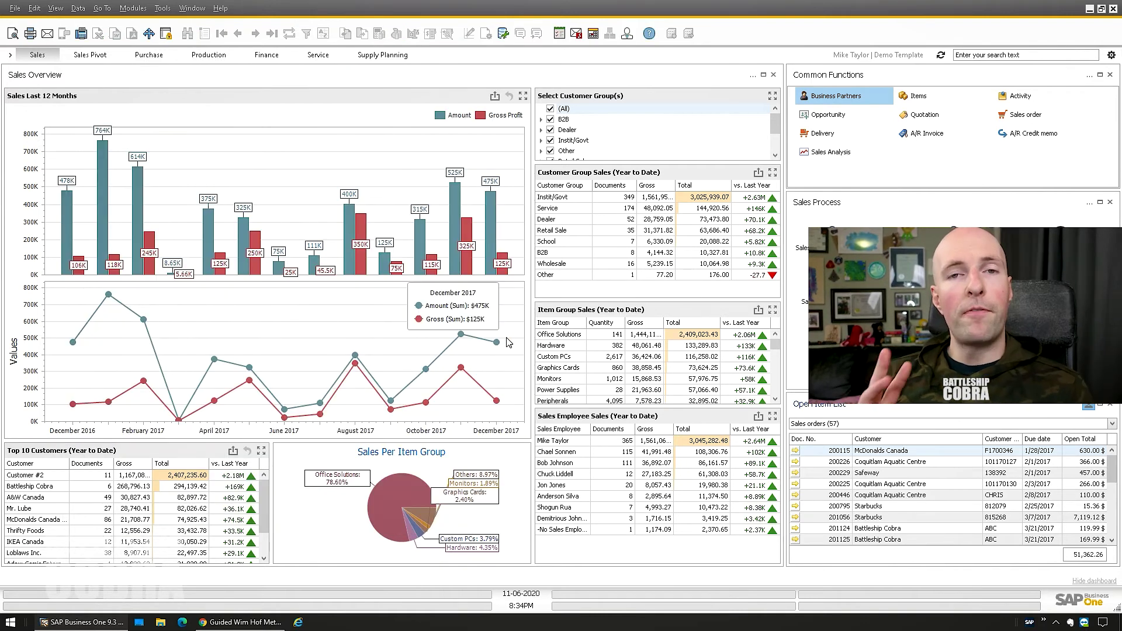